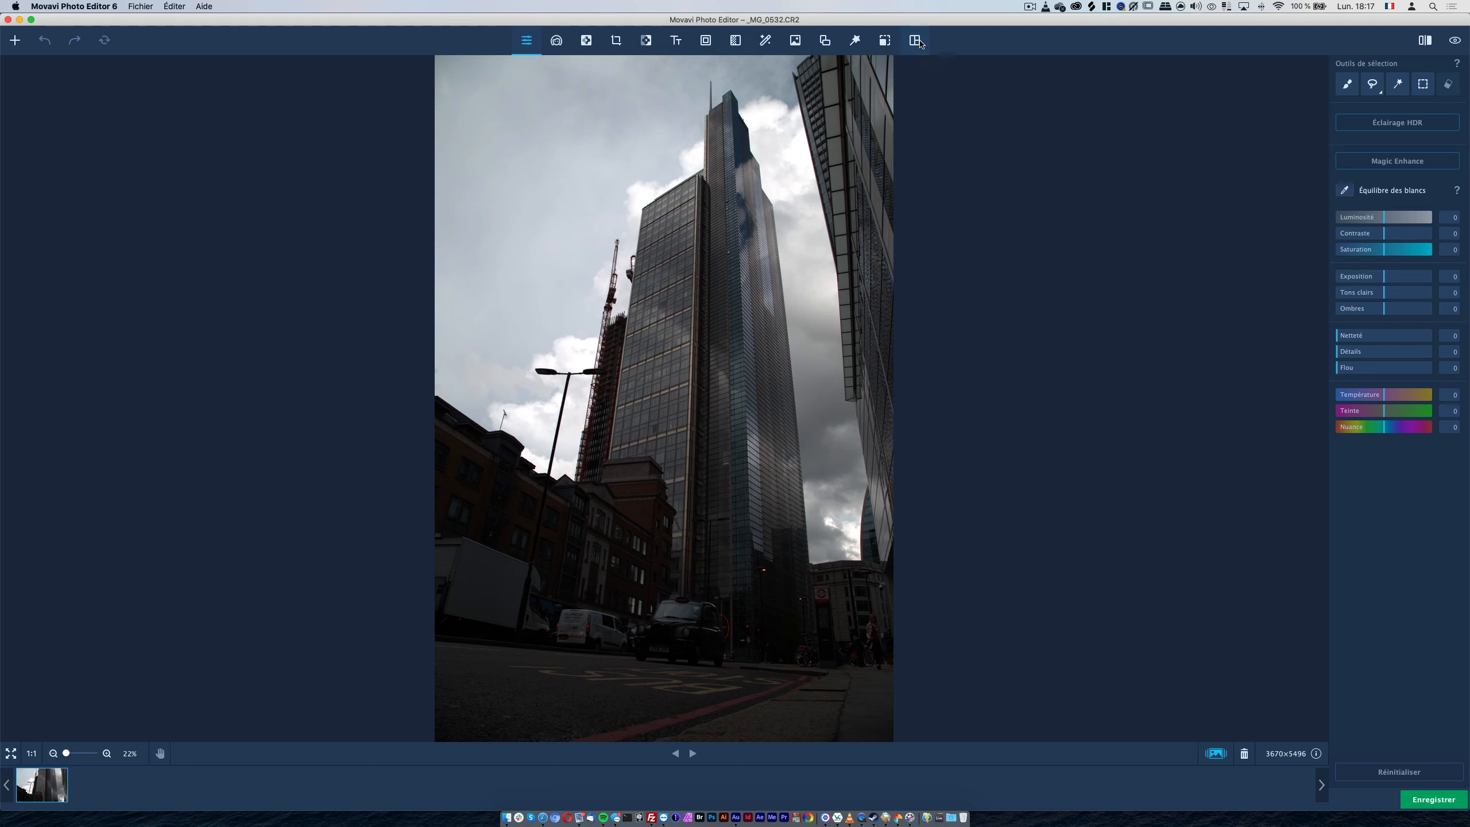
pyautogui.click(857, 42)
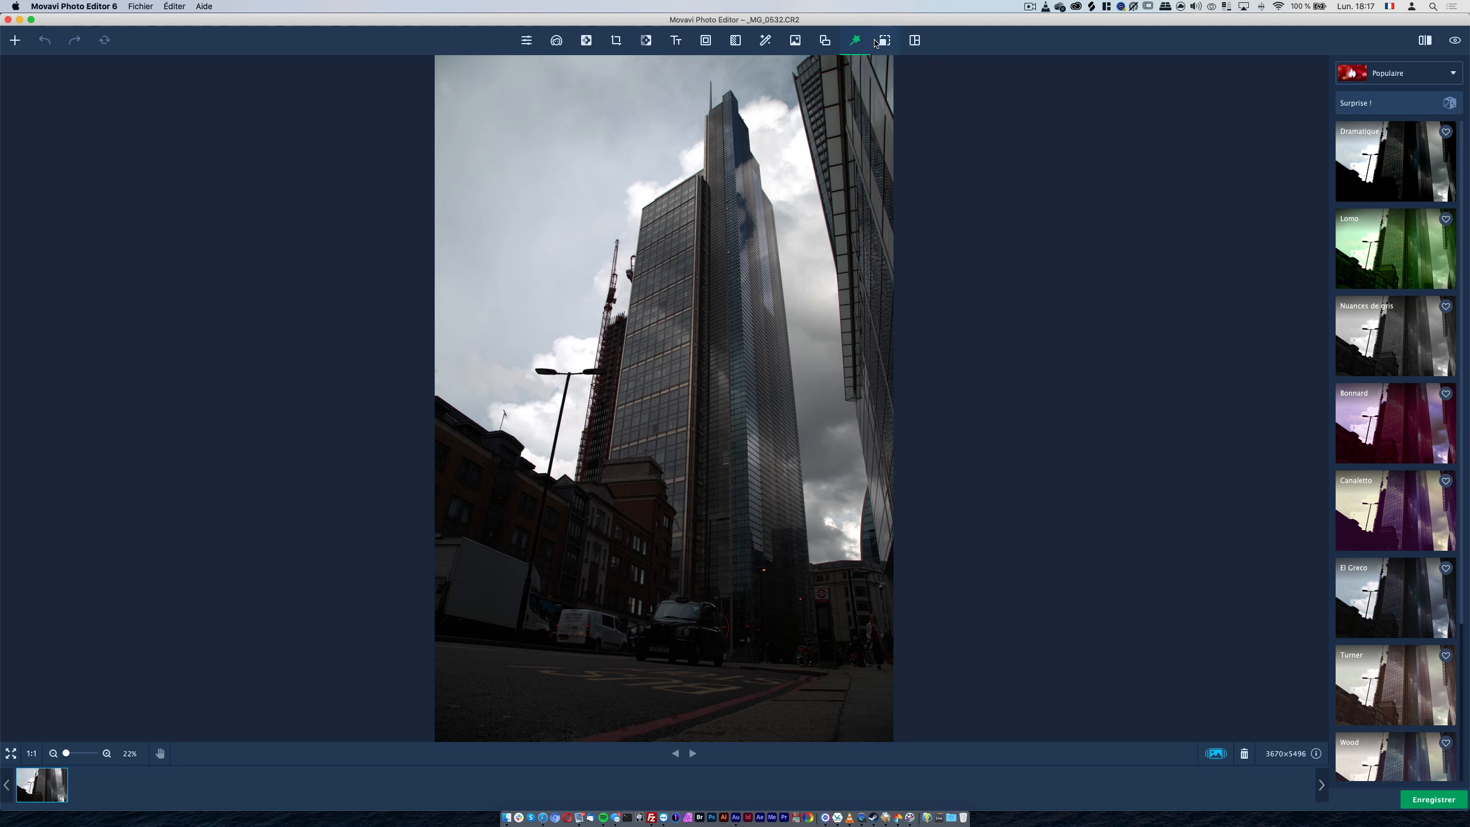
pyautogui.click(789, 45)
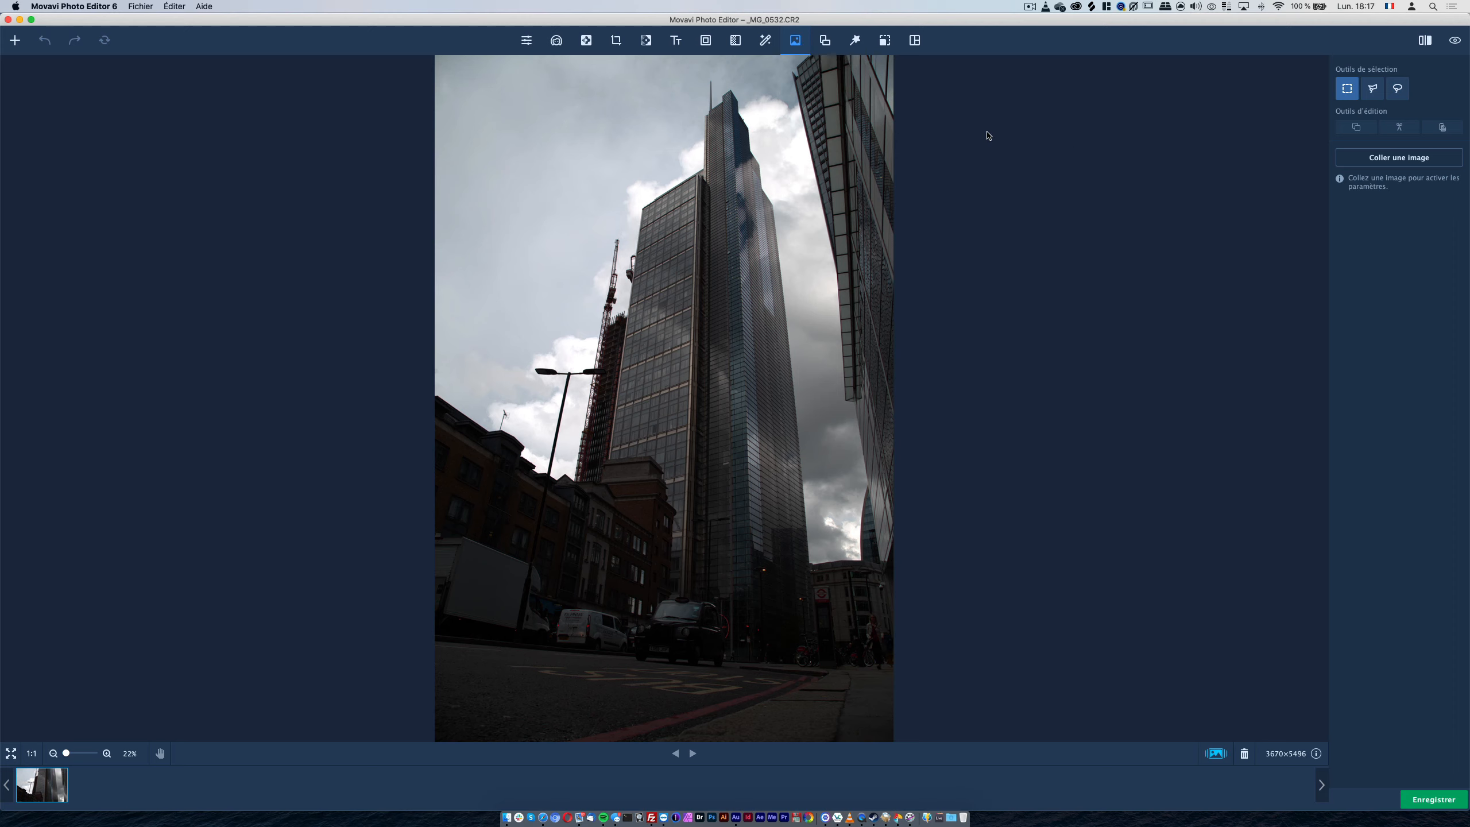
pyautogui.click(915, 40)
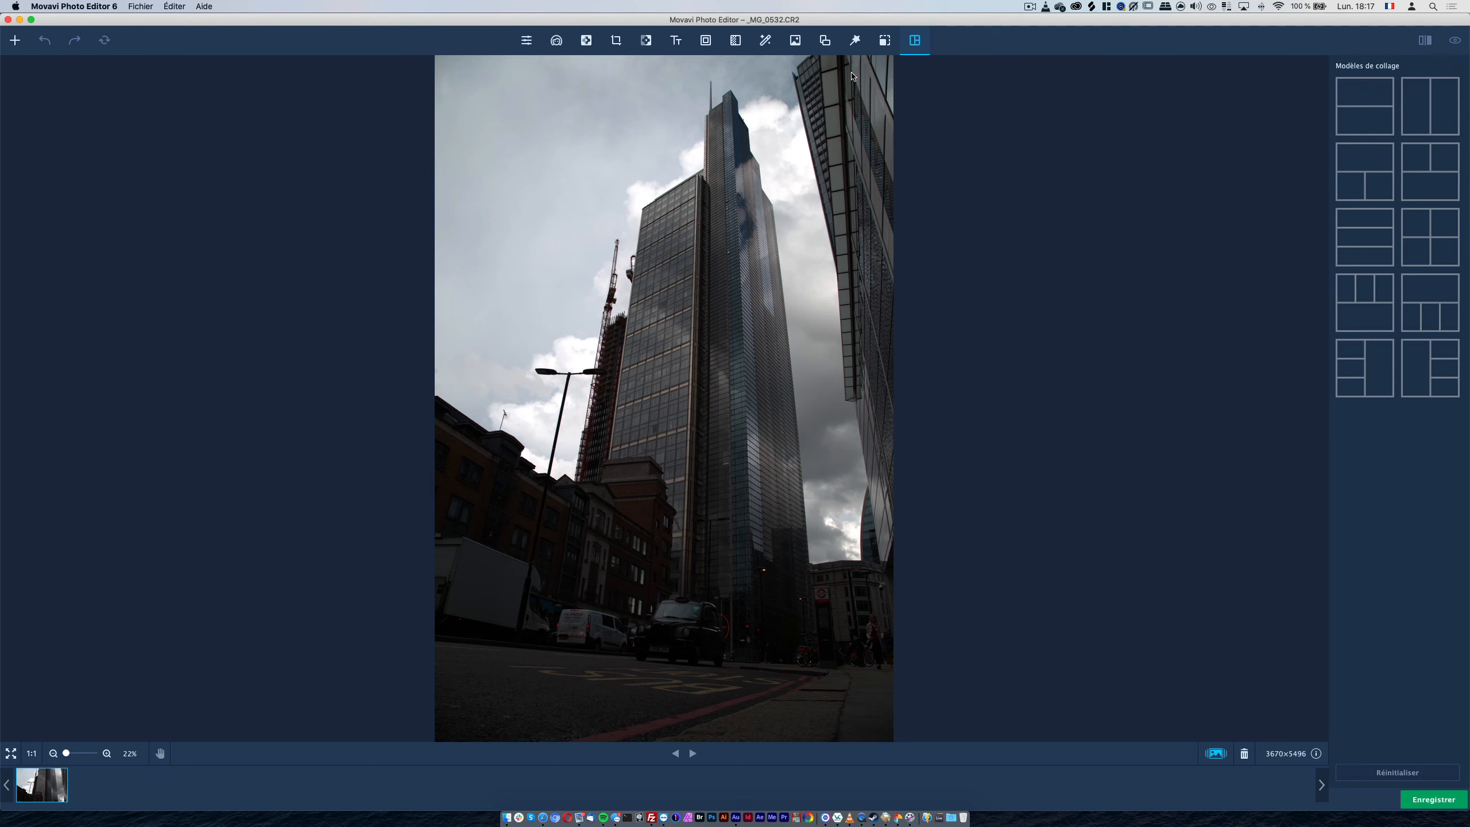
pyautogui.click(534, 42)
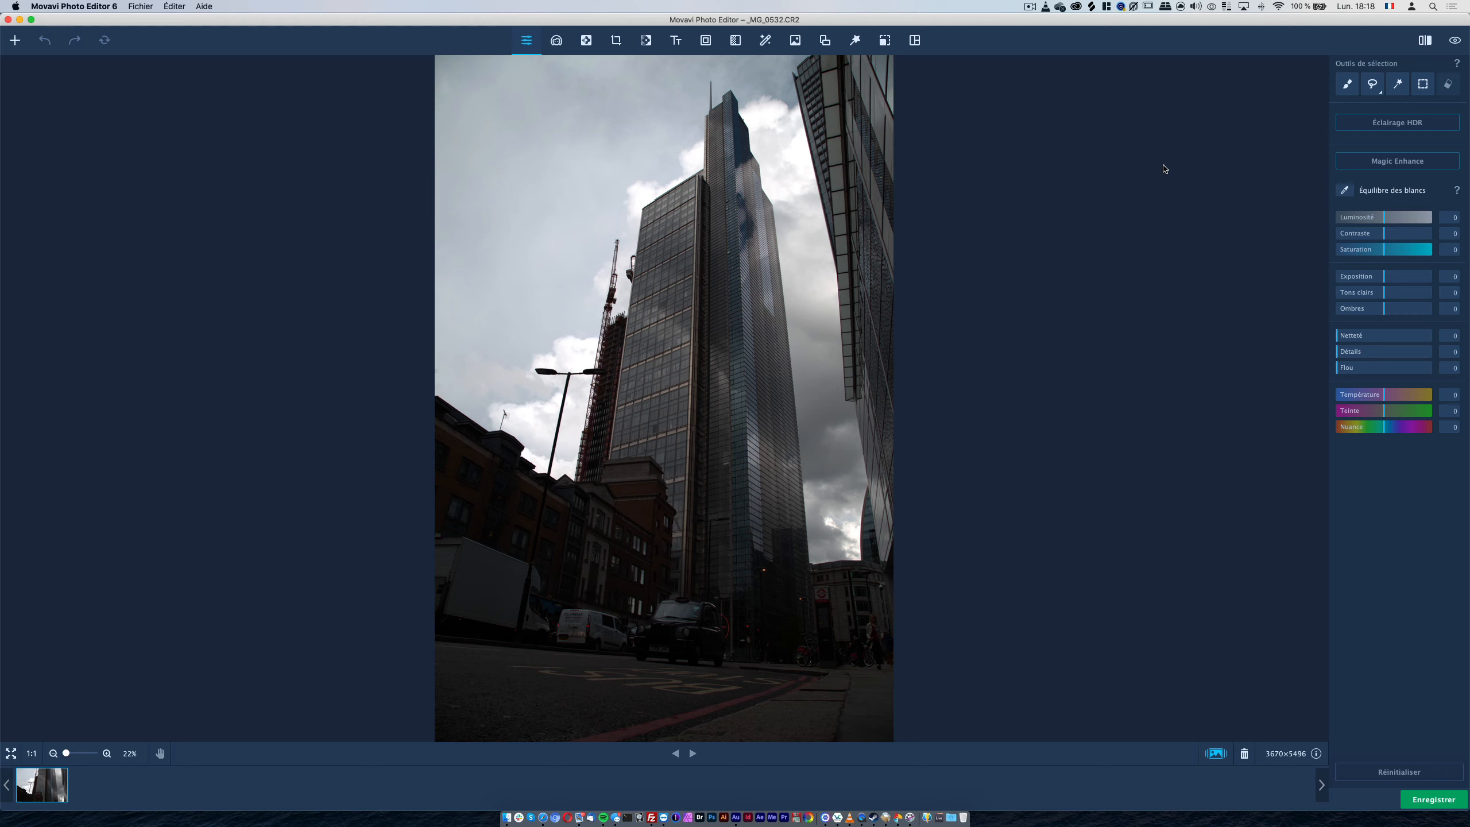
pyautogui.click(1351, 87)
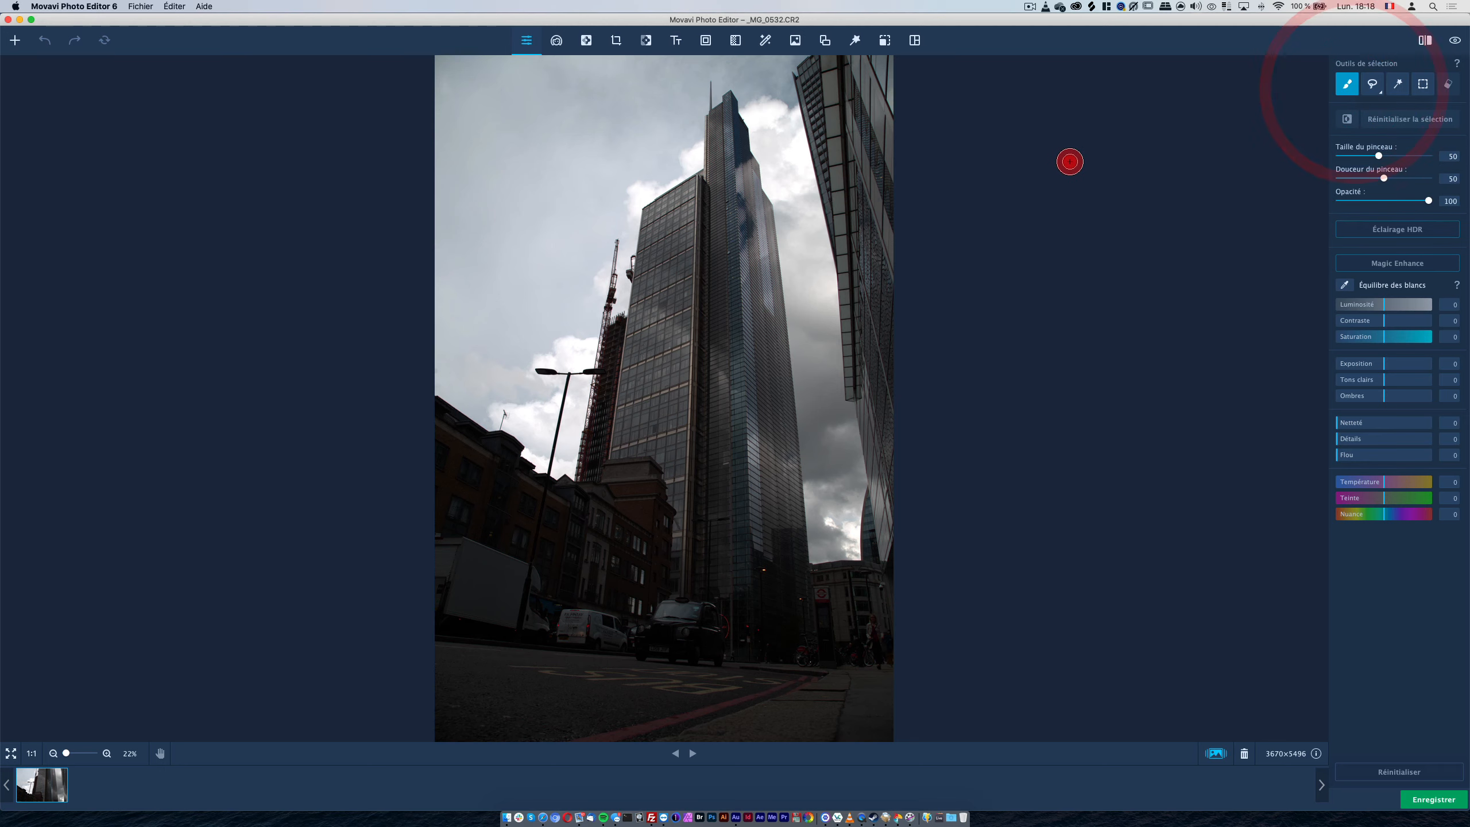
pyautogui.click(1375, 83)
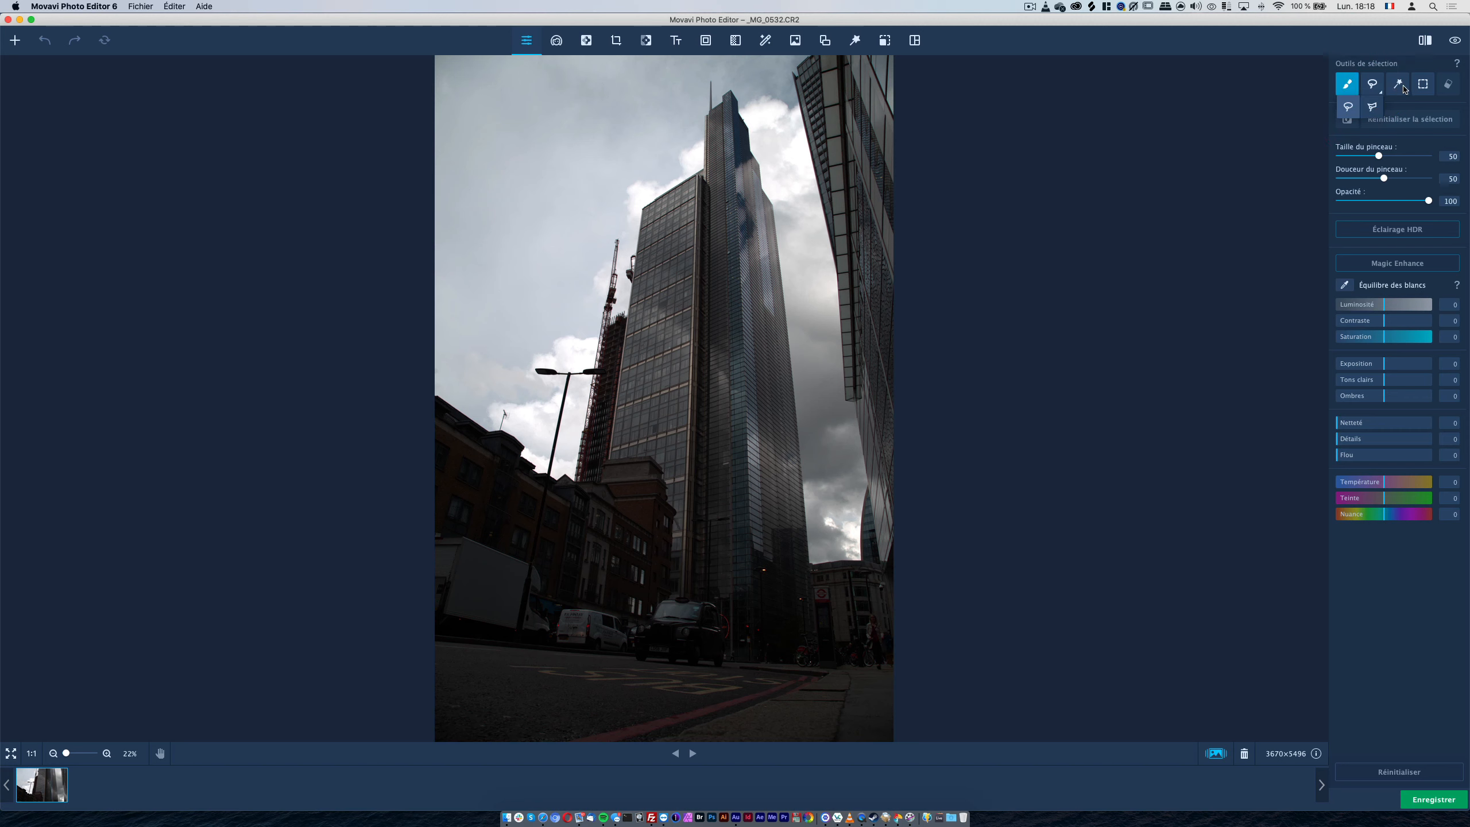
# Step: Activate the Magic Wand selection tool and dismiss its tip so that it is not shown again
pyautogui.click(1403, 87)
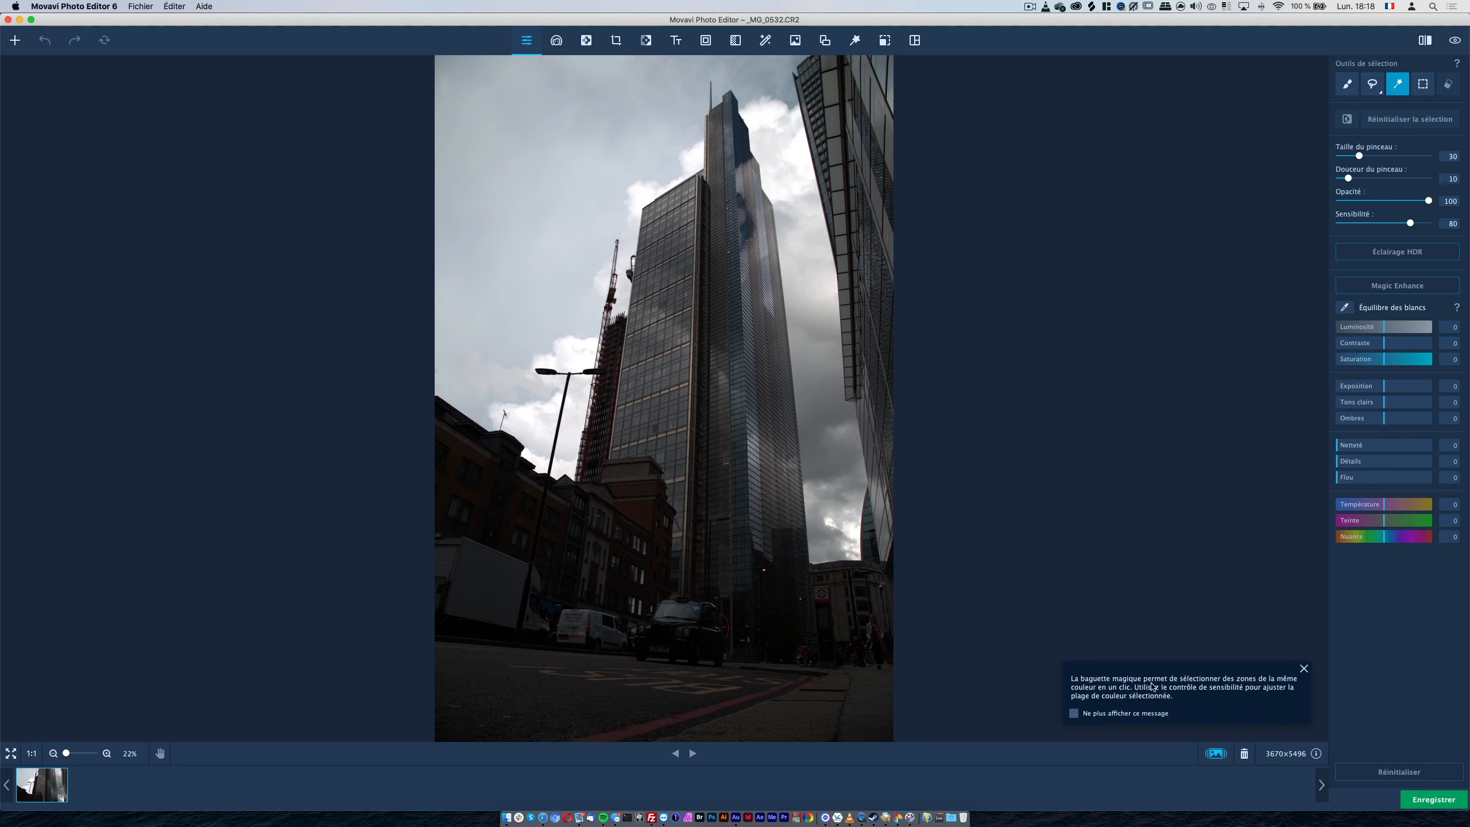
pyautogui.click(1131, 712)
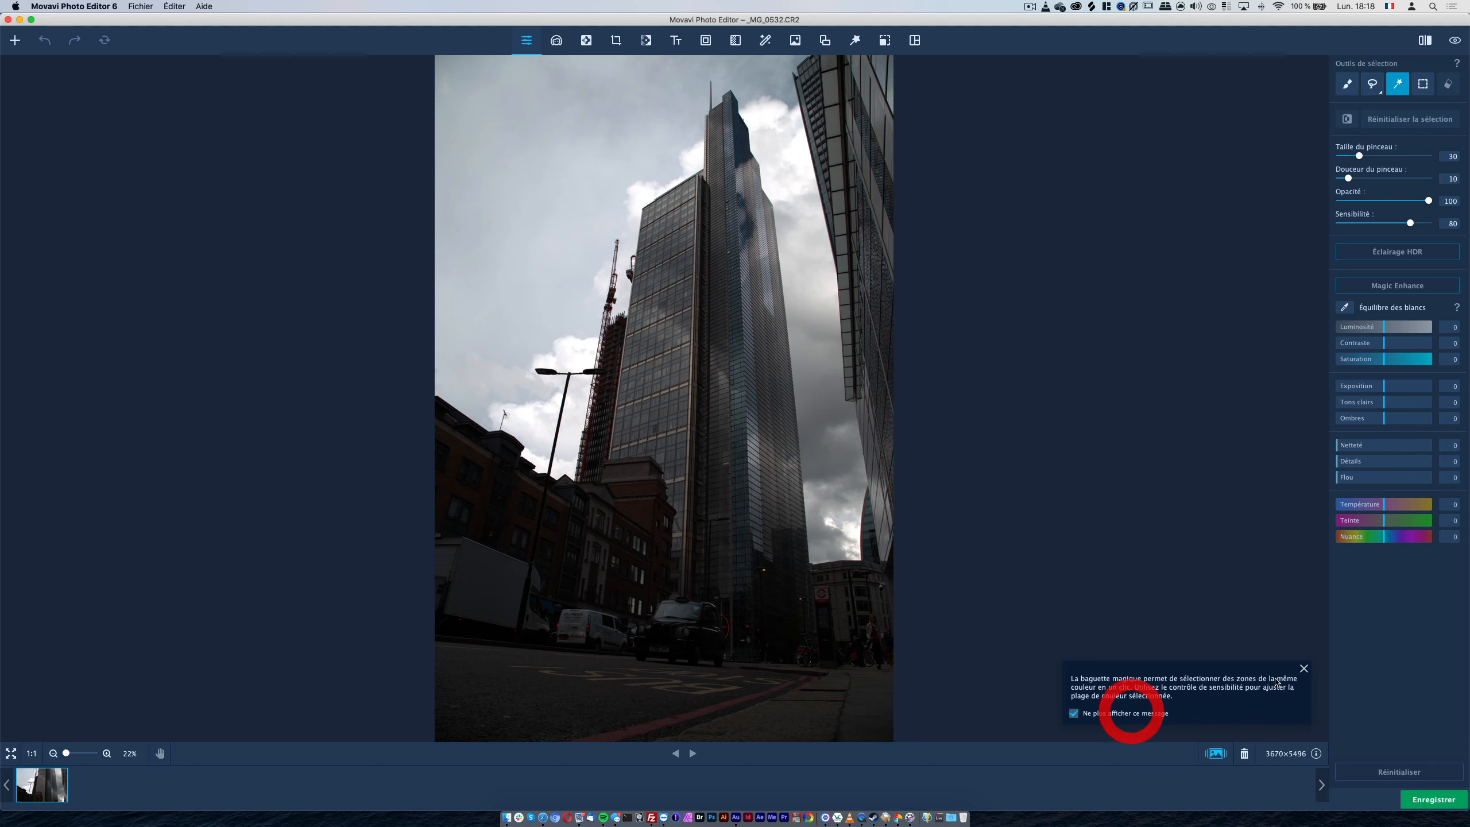
pyautogui.click(1303, 671)
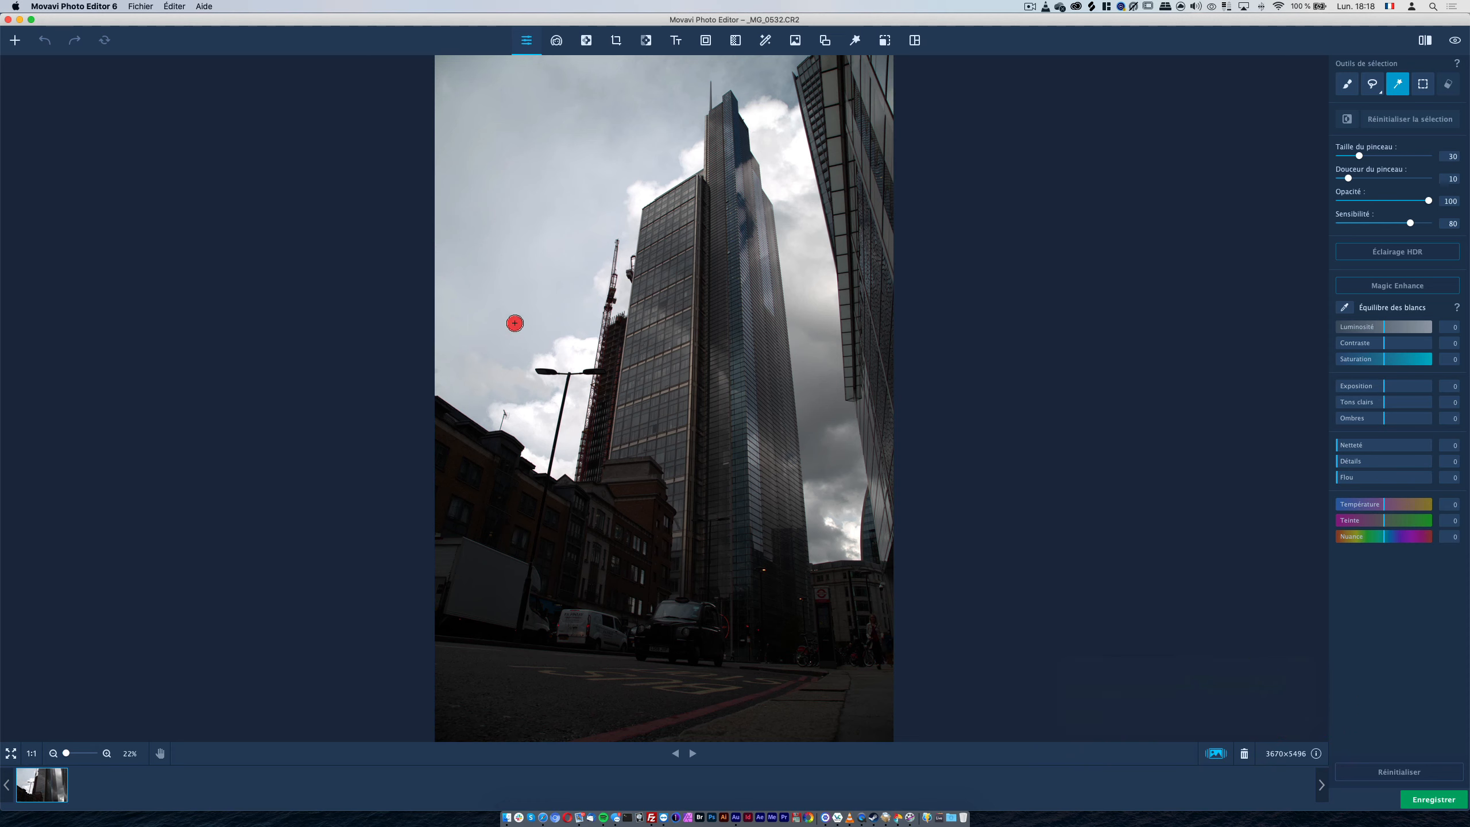
# Step: Select the sky and clouds on the left side of the tower with the Magic Wand at sensitivity 80
pyautogui.click(535, 277)
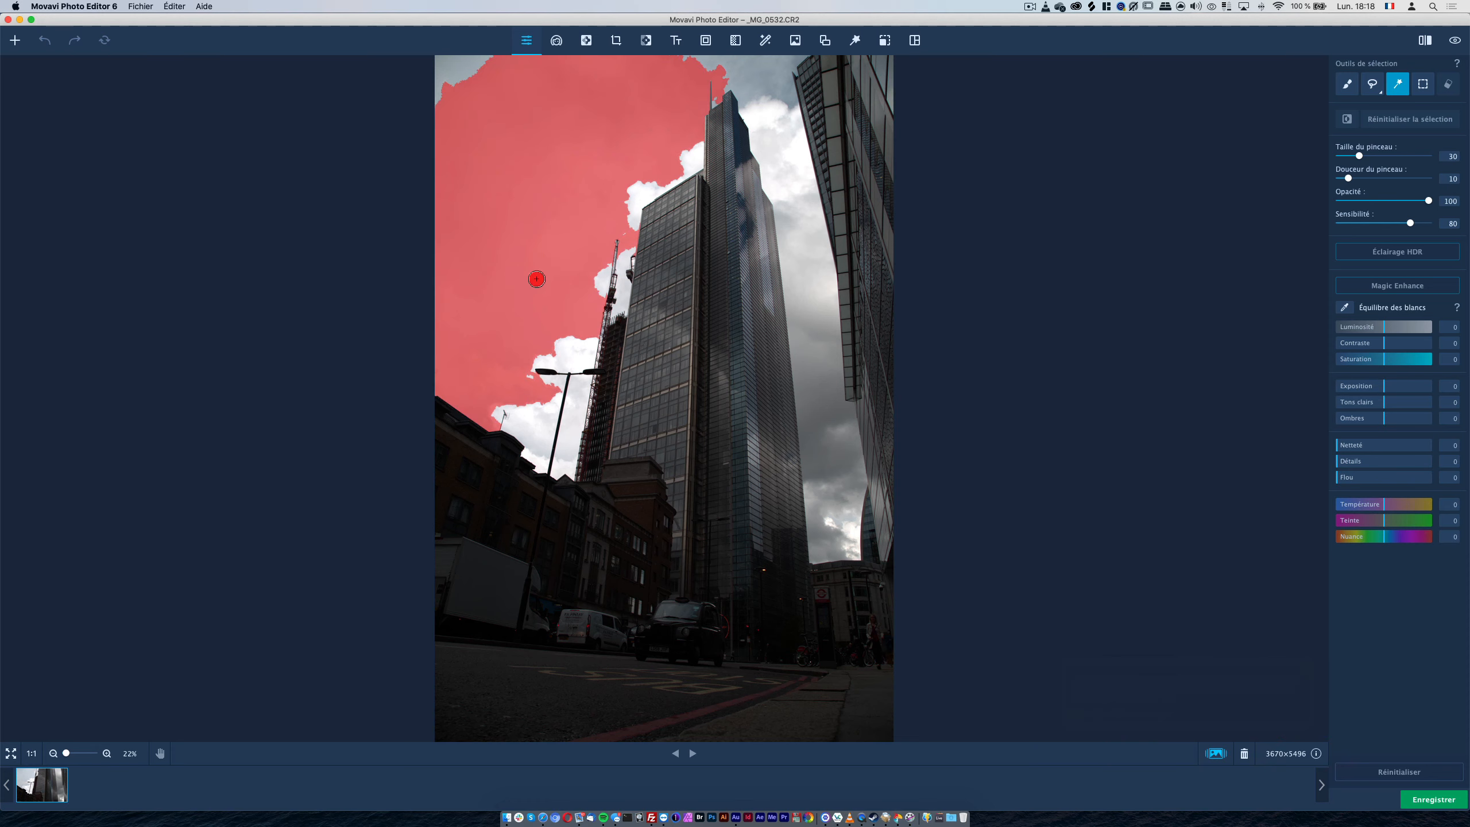
pyautogui.click(689, 154)
pyautogui.click(457, 73)
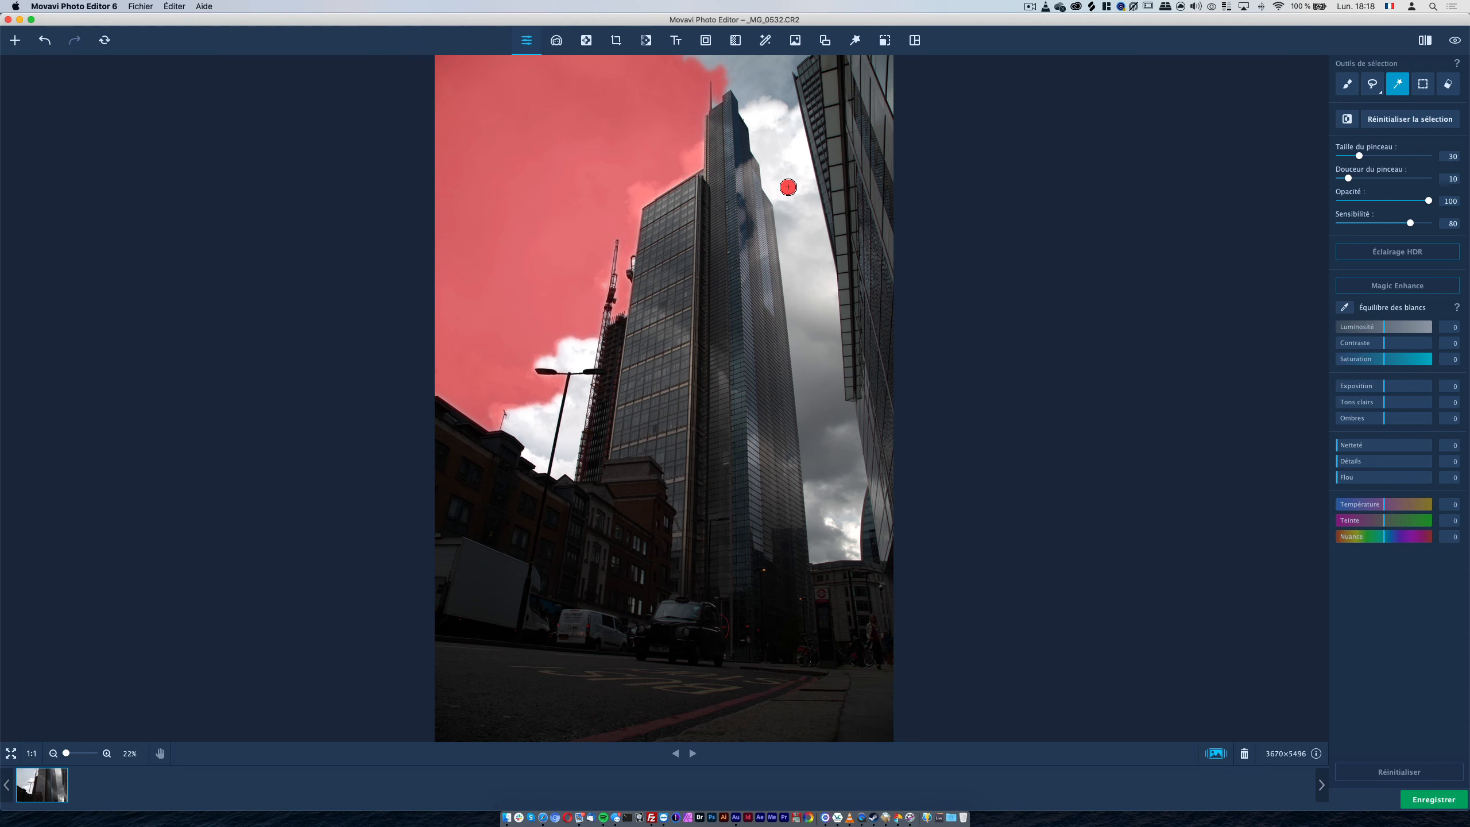
pyautogui.click(788, 187)
pyautogui.click(565, 348)
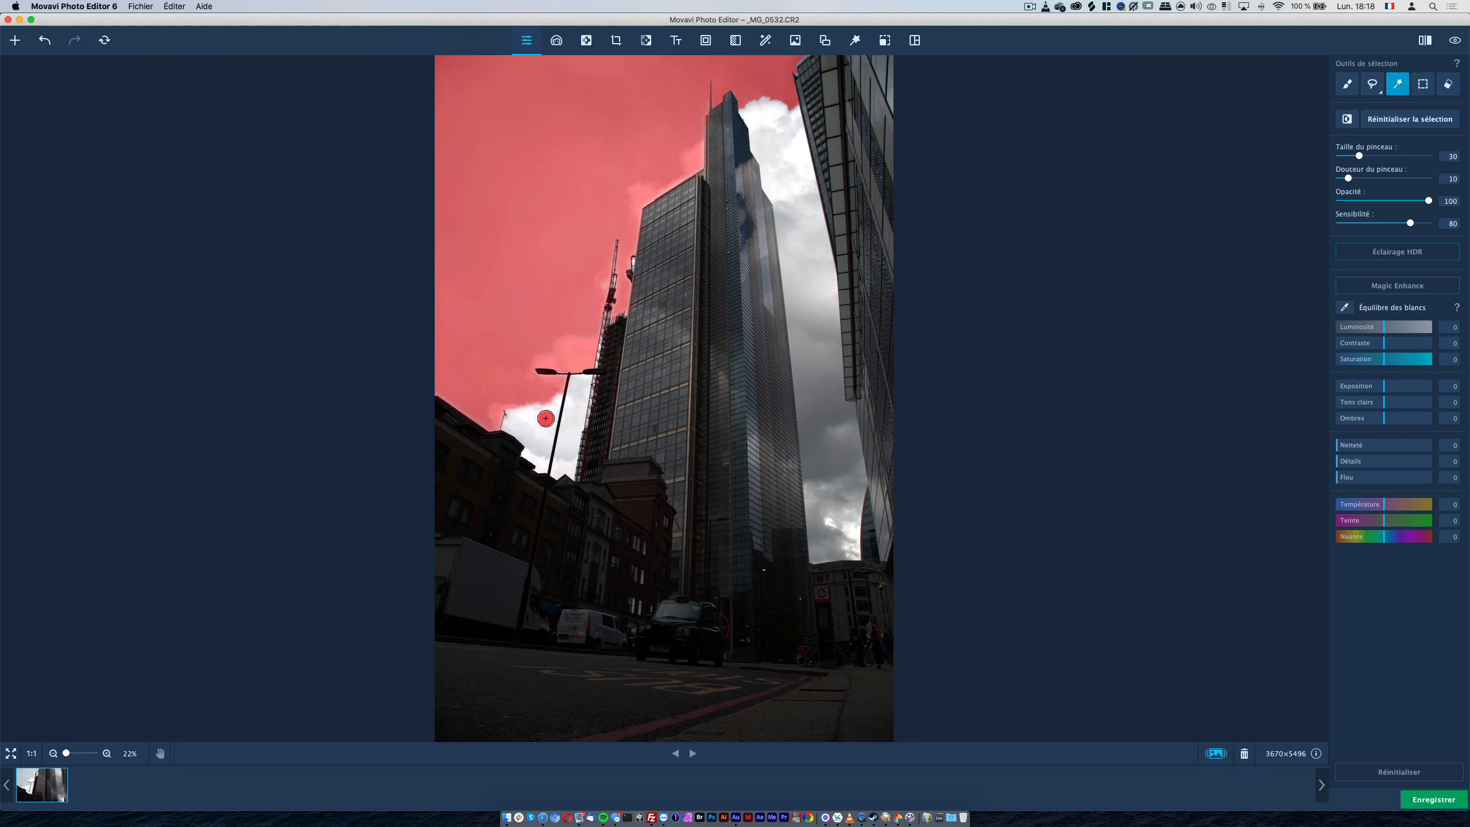
pyautogui.click(545, 418)
pyautogui.click(577, 415)
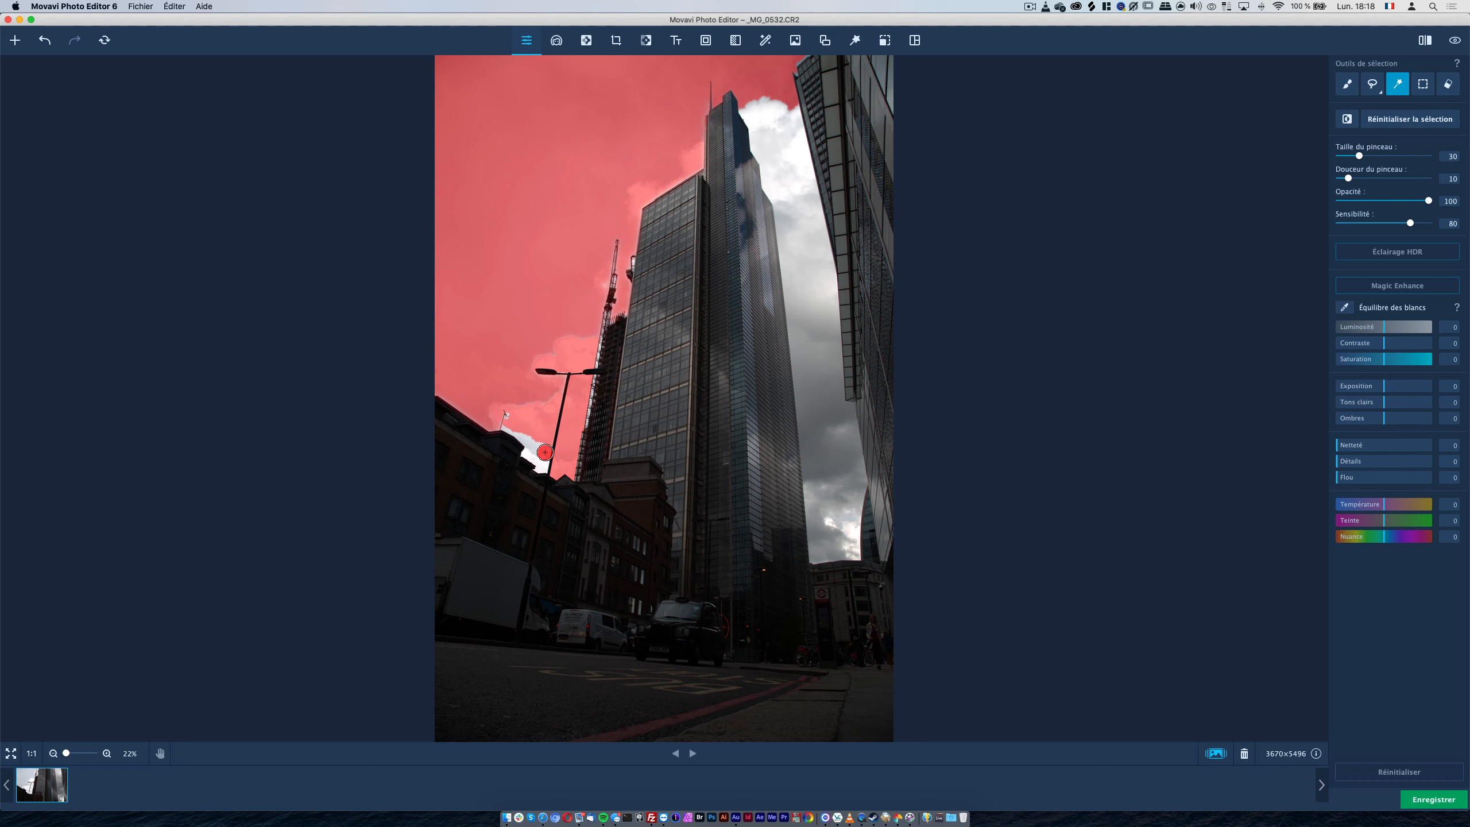
pyautogui.click(532, 447)
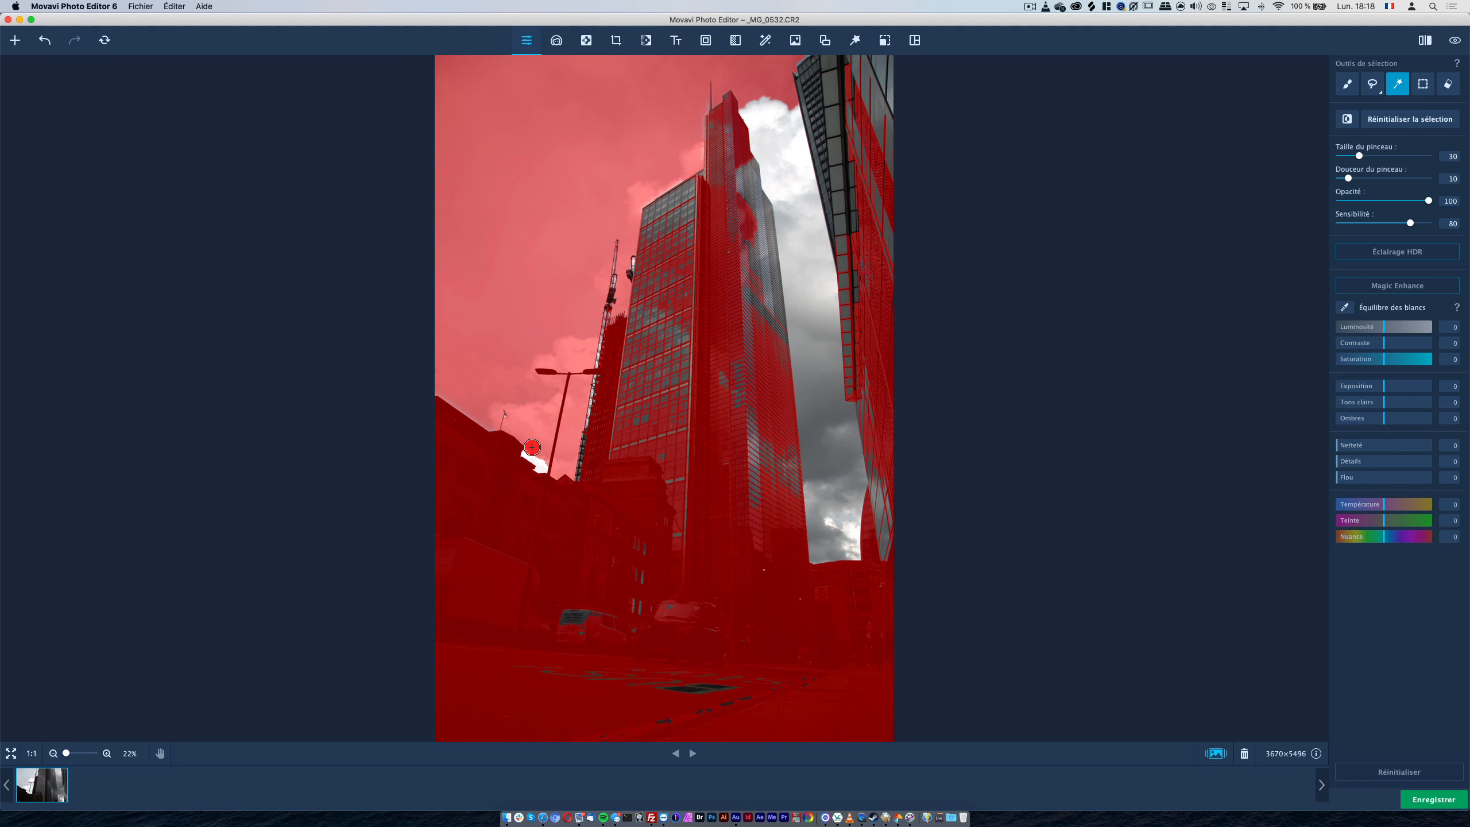
pyautogui.click(570, 434)
pyautogui.press('super+z')
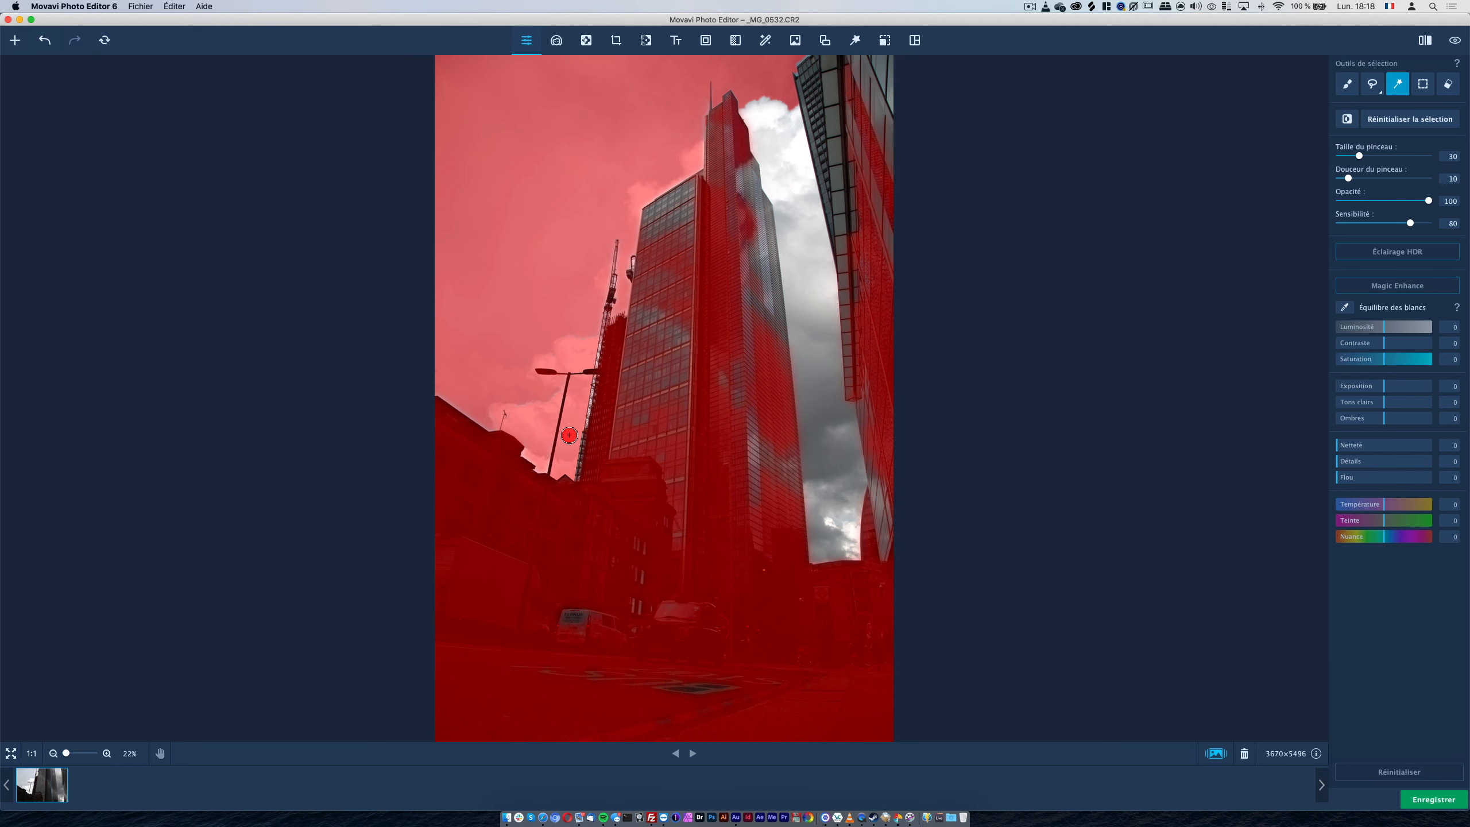
pyautogui.press('alt')
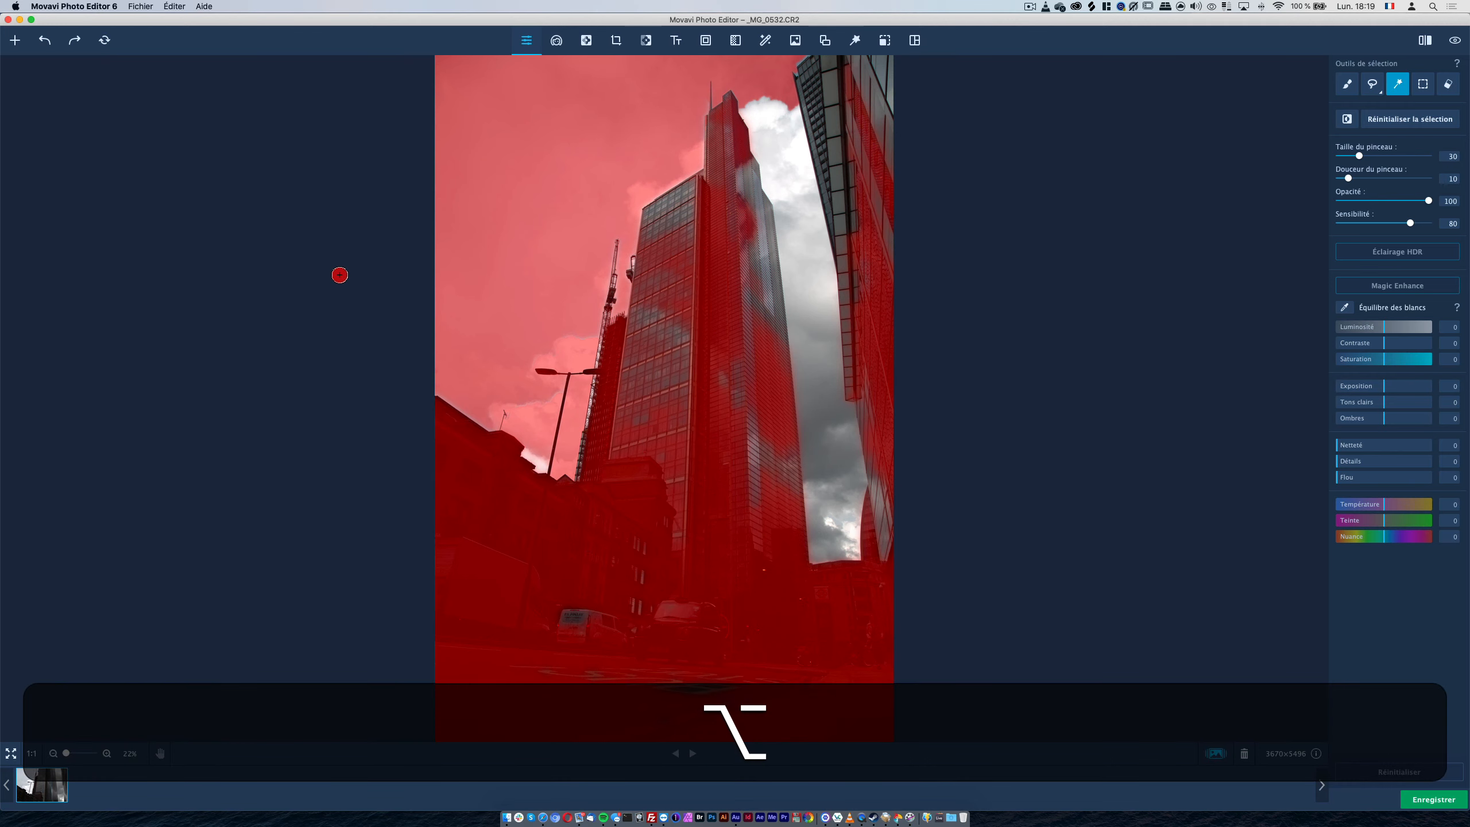
pyautogui.click(52, 42)
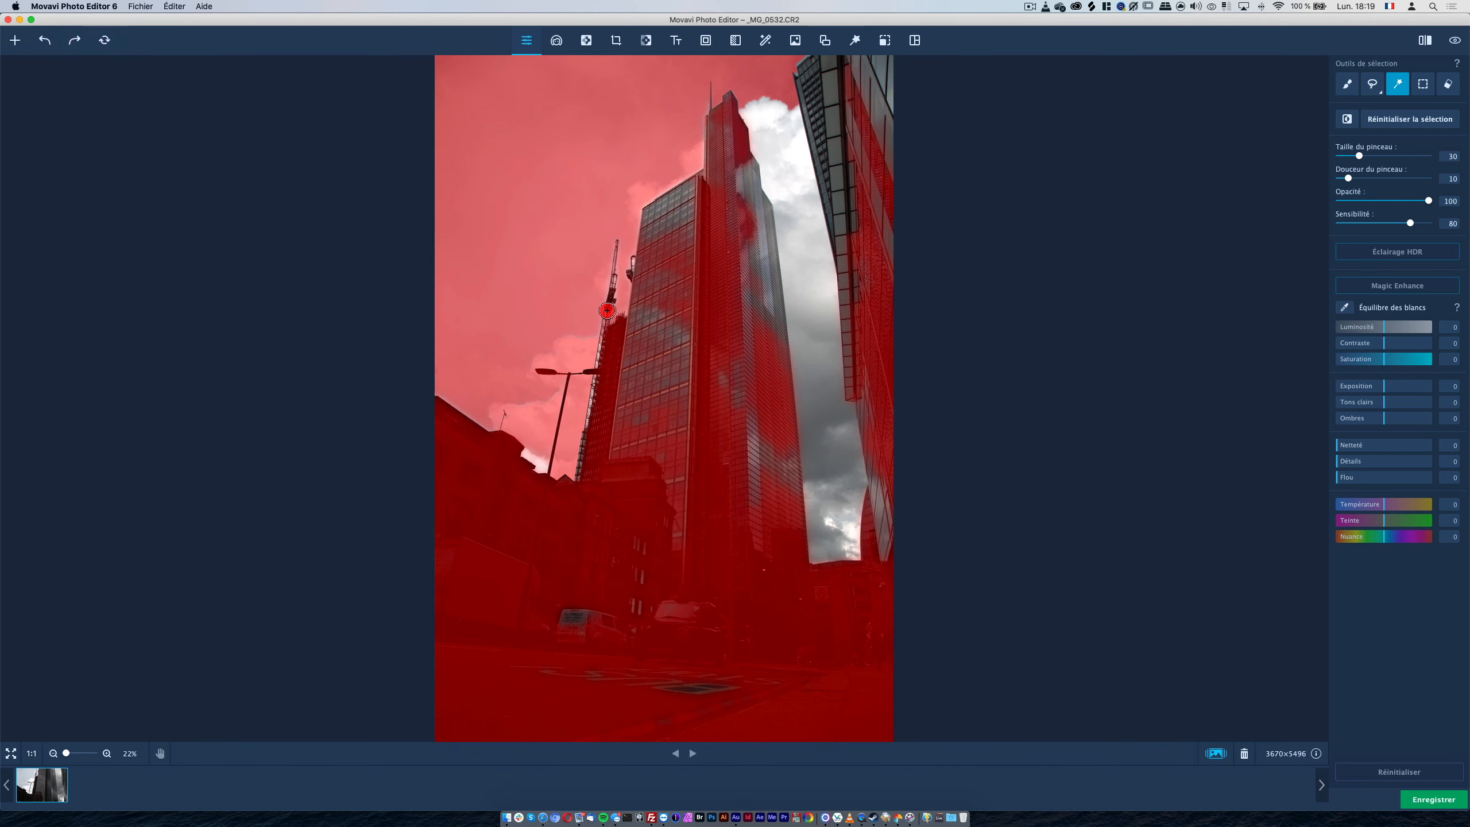
pyautogui.click(45, 39)
# Step: Add the white clouds and upper sky between the tower and the right-hand building to the Magic Wand selection
pyautogui.click(598, 250)
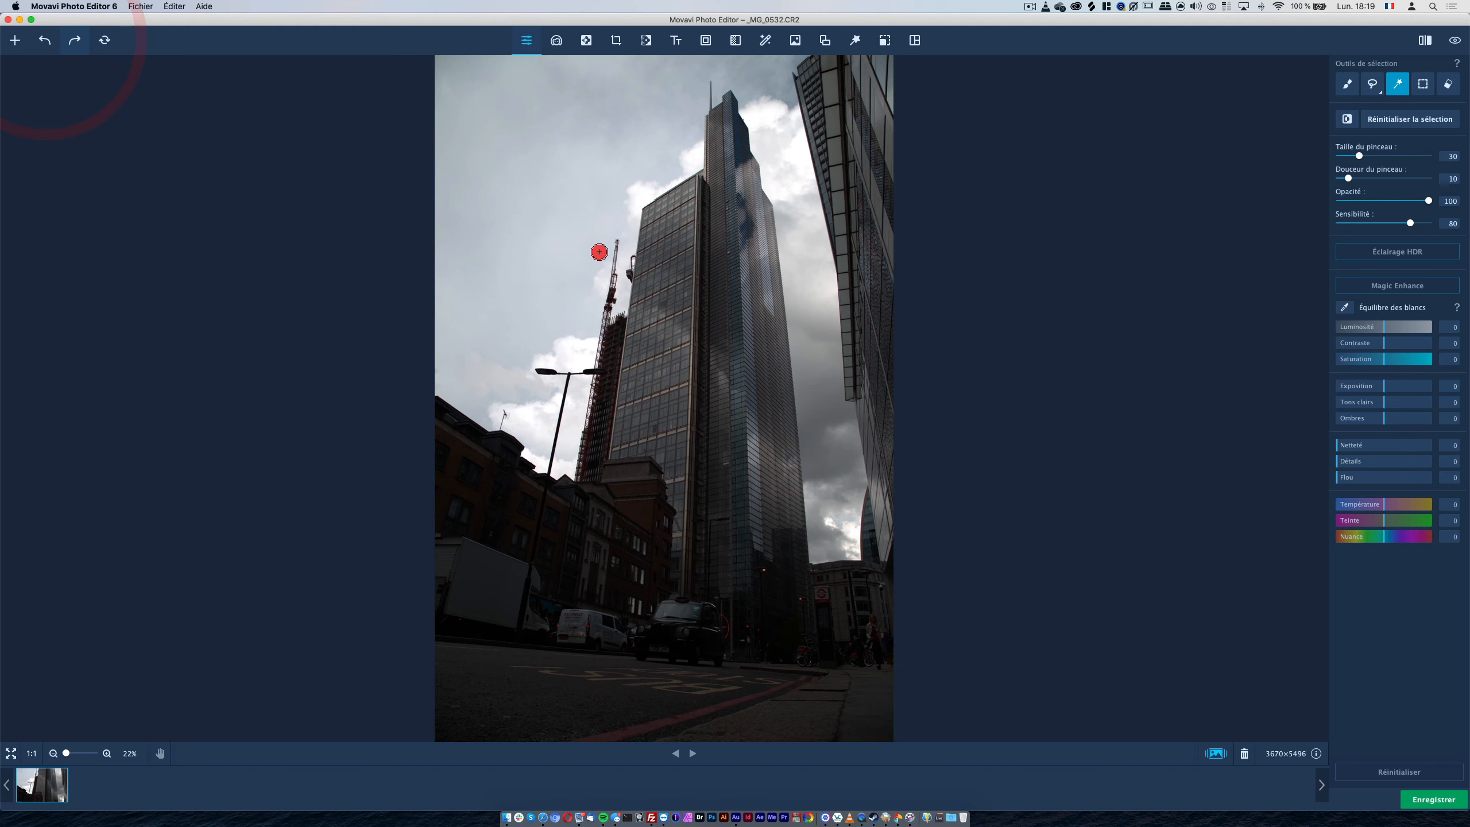
pyautogui.click(779, 141)
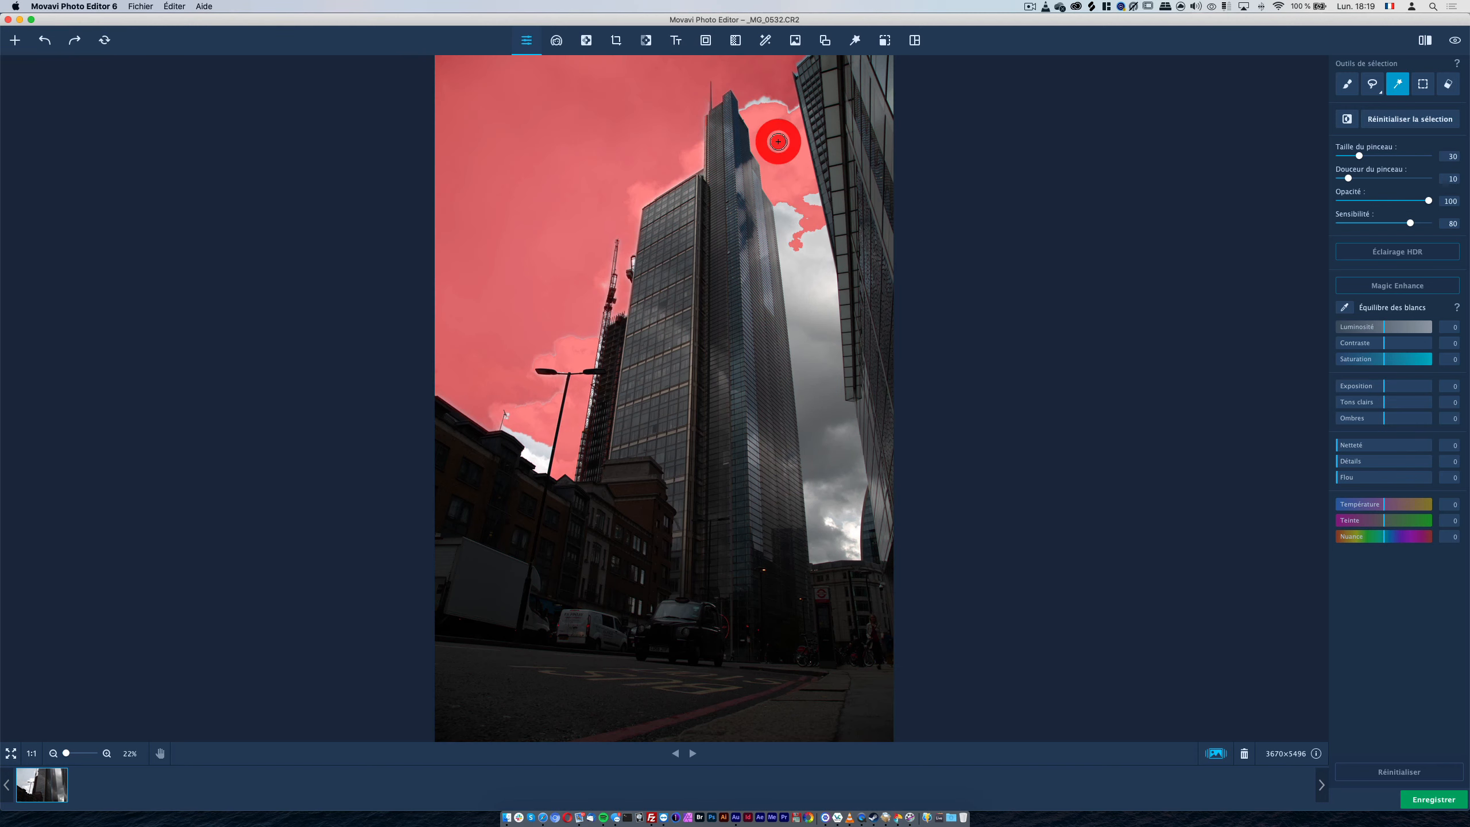
pyautogui.click(766, 102)
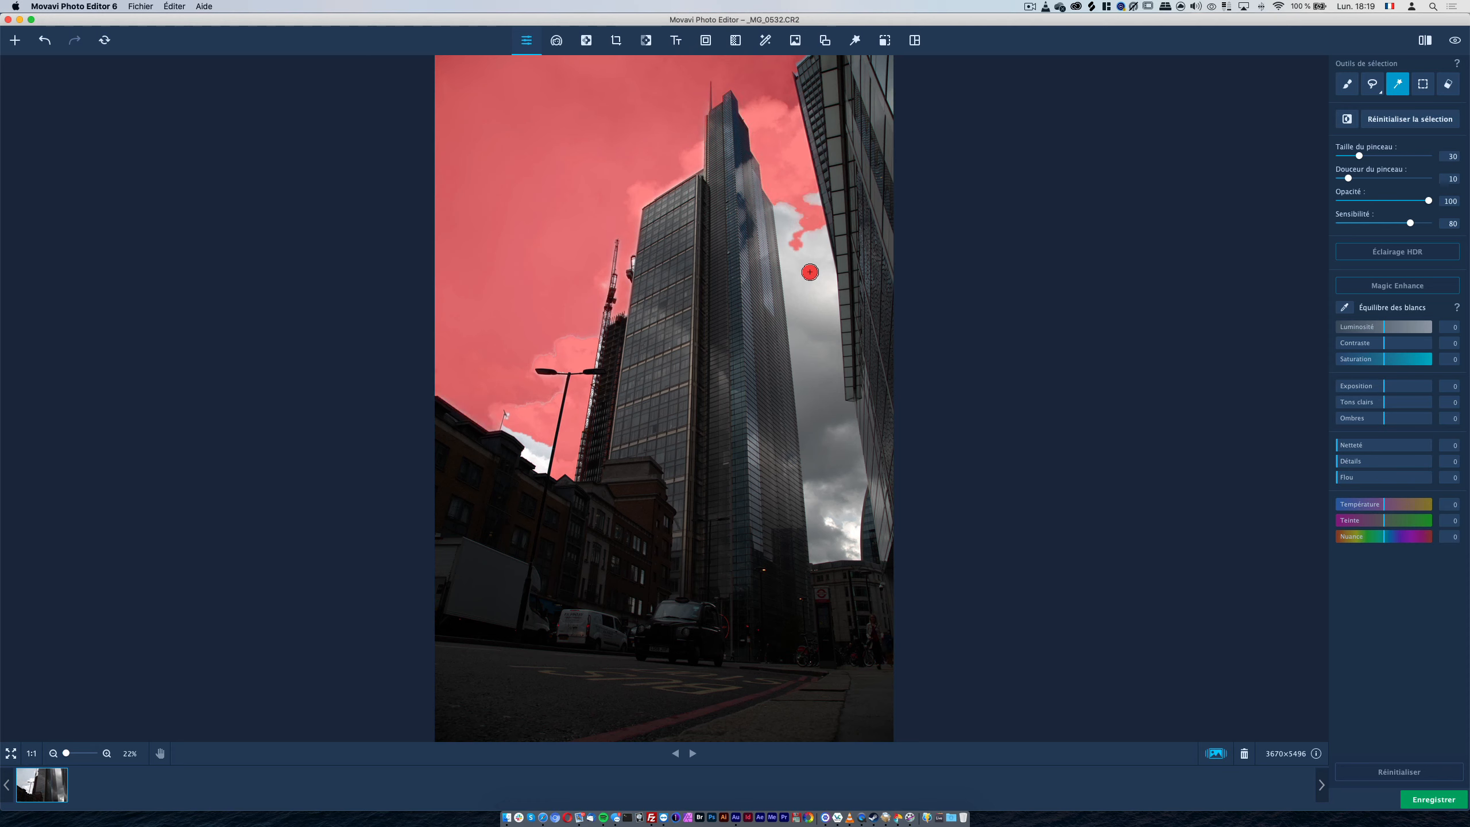
pyautogui.click(811, 272)
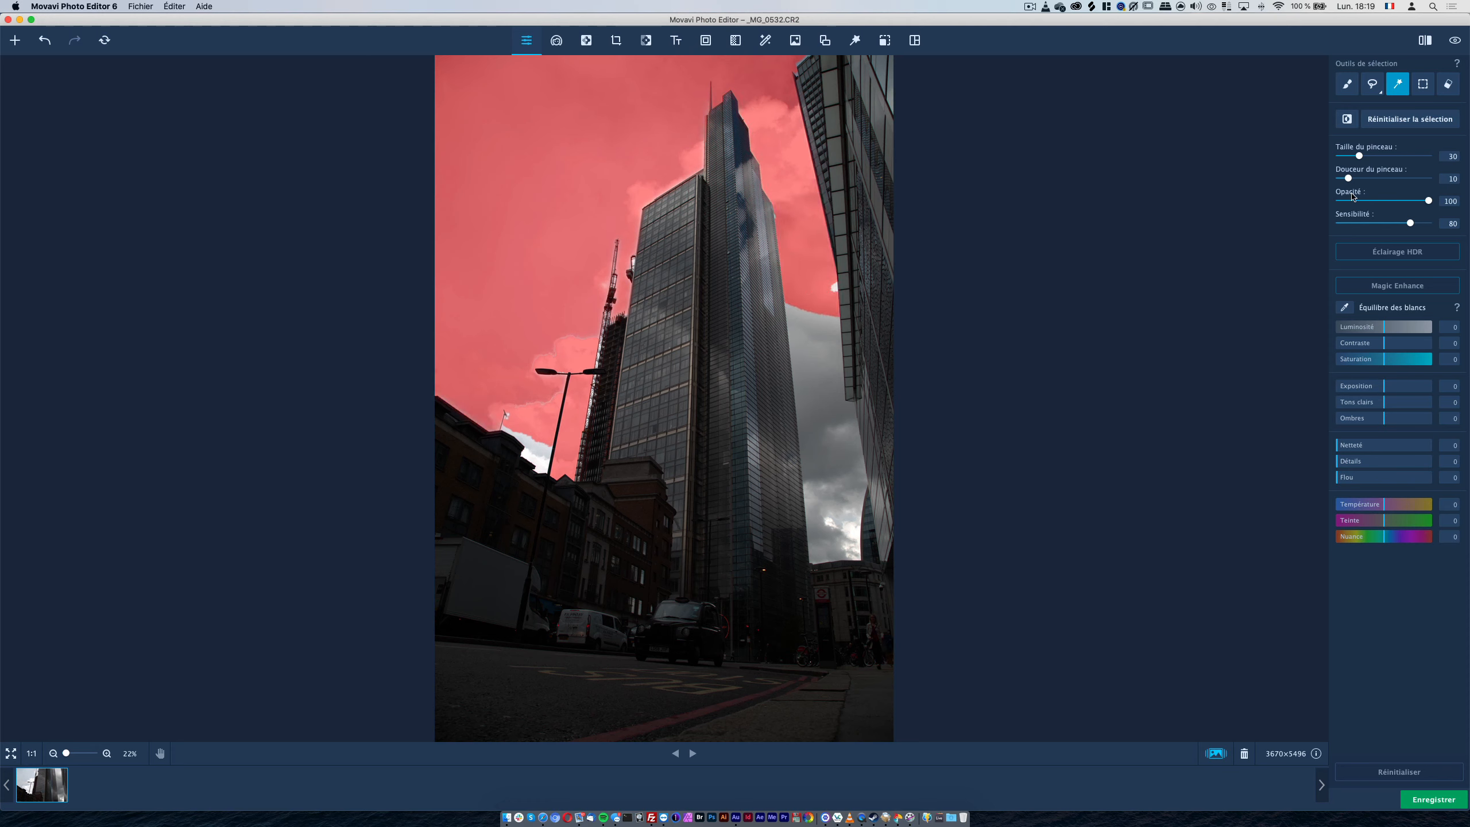
# Step: Set the Magic Wand sensitivity to 60 and add the cloud above the low rooftops and more sky right of the tower
pyautogui.moveTo(1411, 223); pyautogui.dragTo(1401, 225)
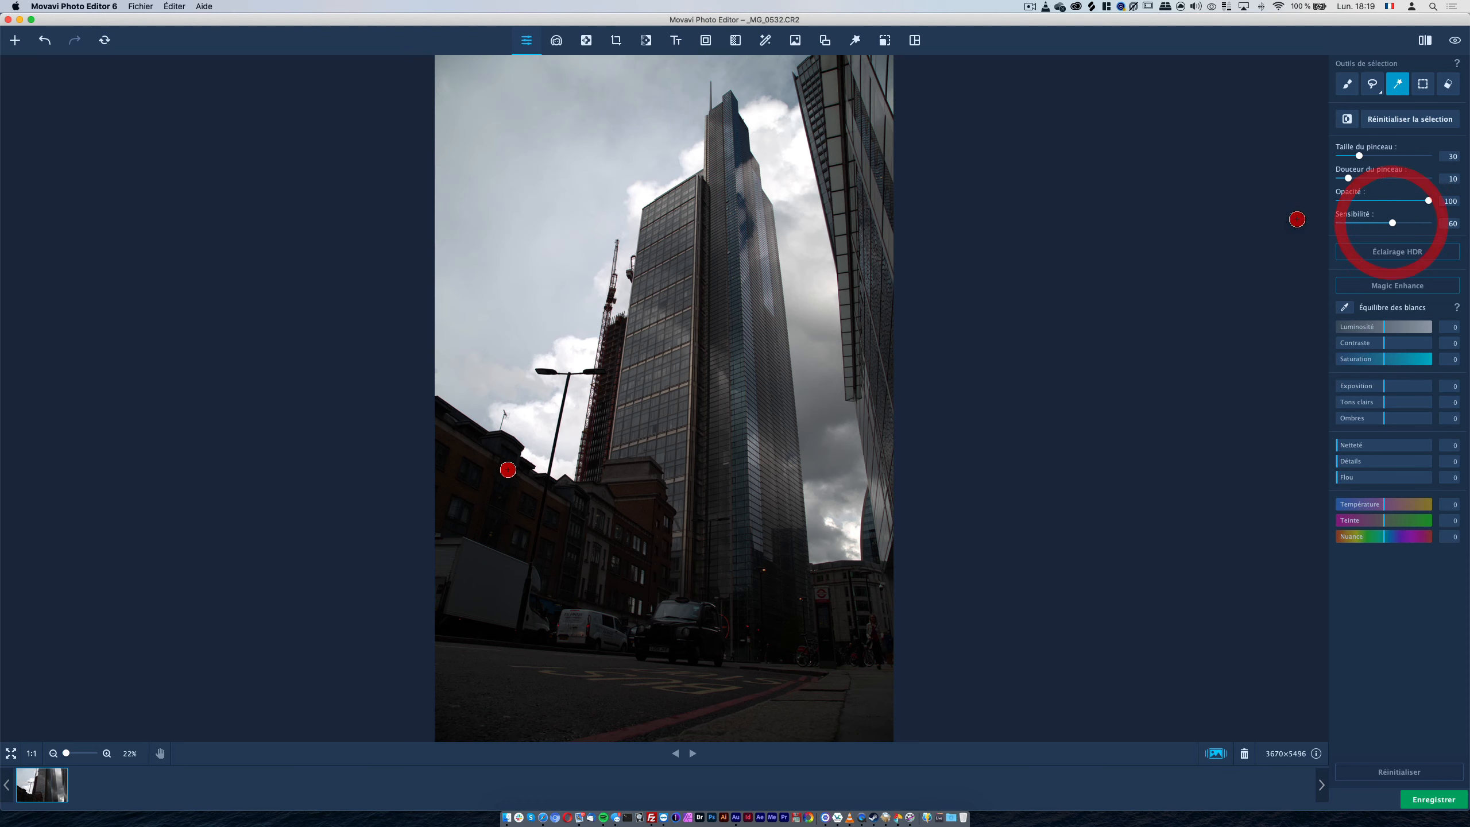
pyautogui.click(509, 470)
pyautogui.click(548, 448)
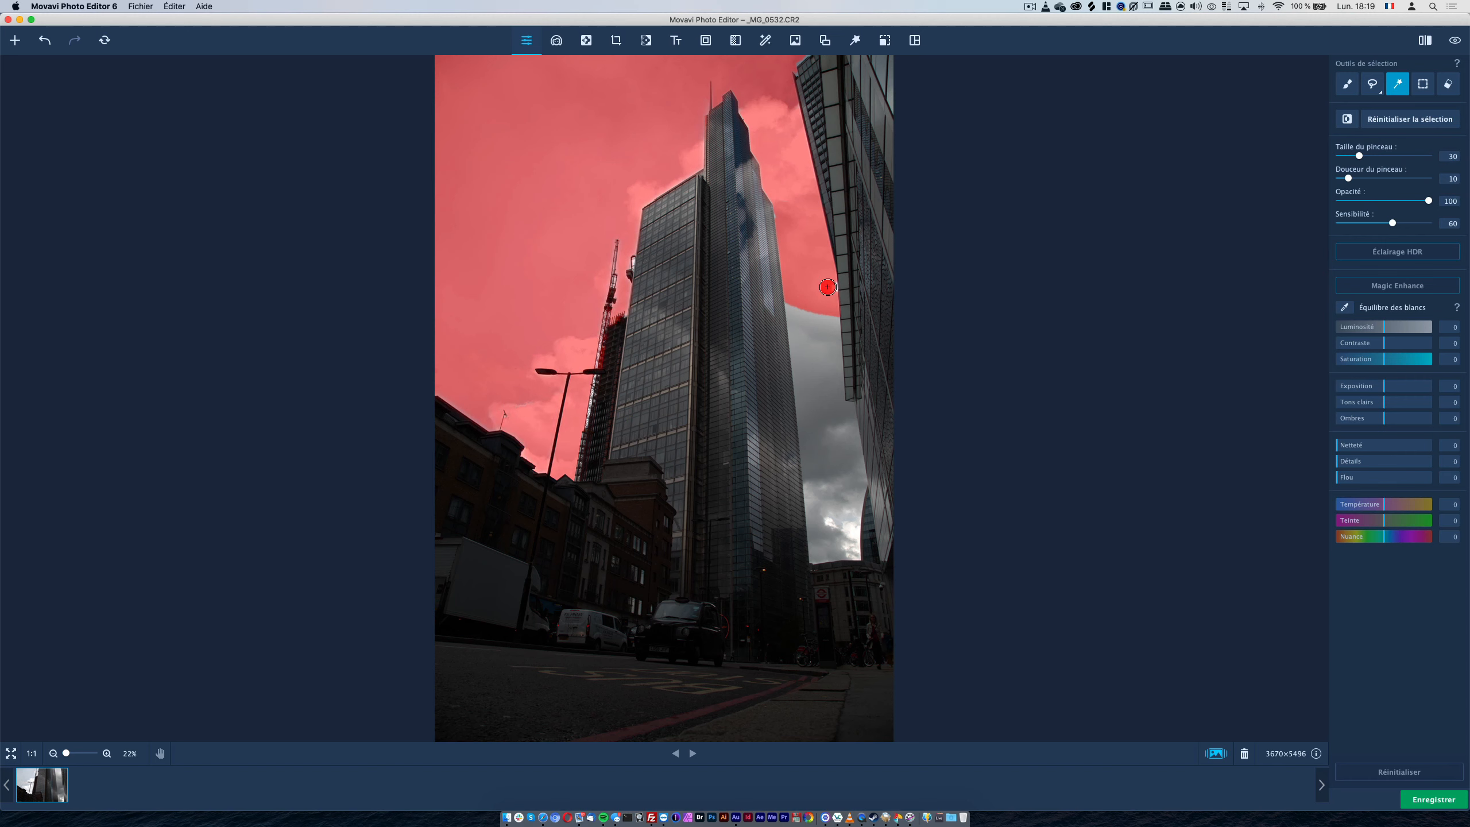
pyautogui.click(831, 286)
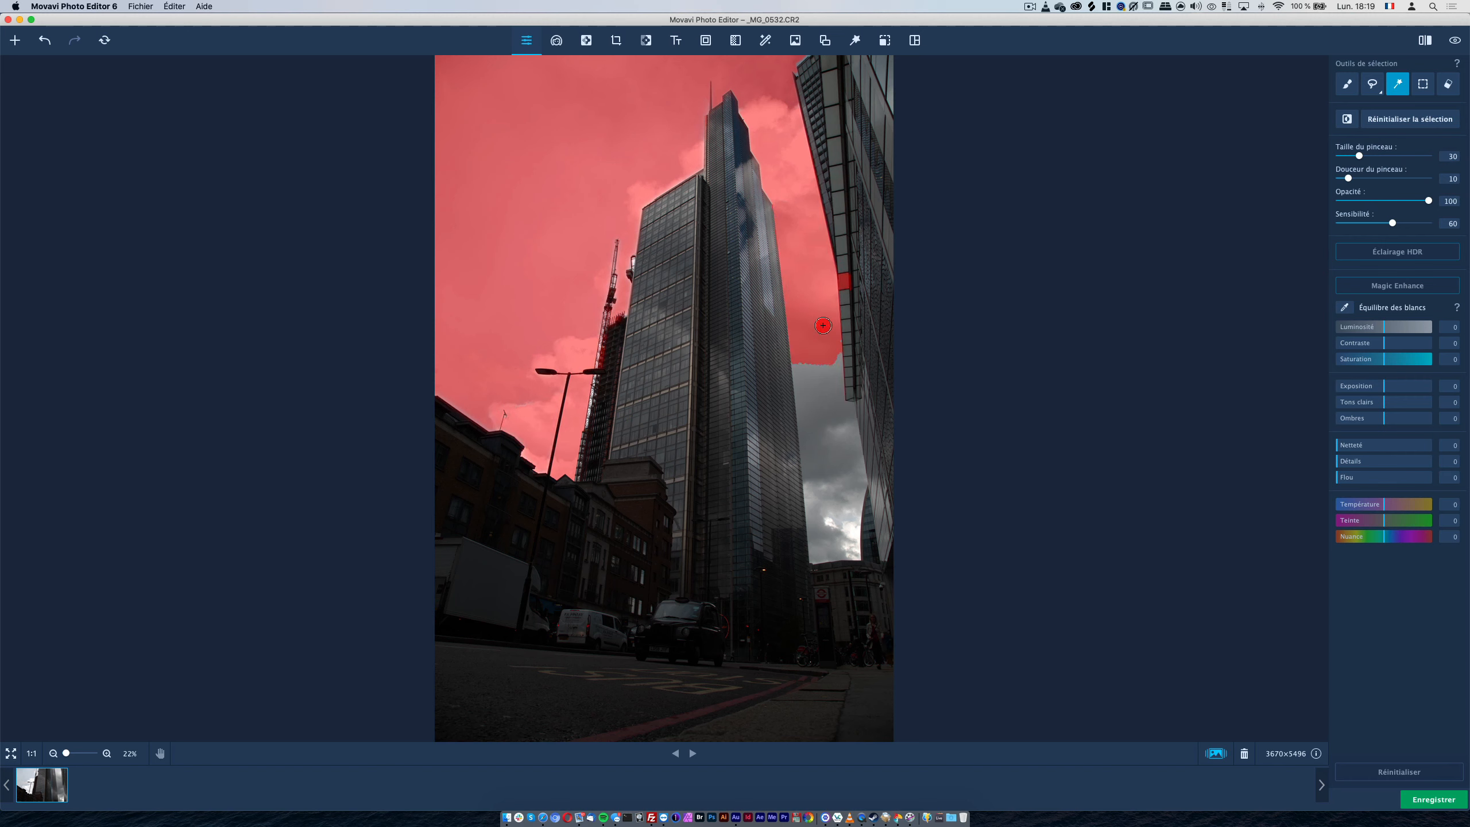
pyautogui.click(816, 388)
pyautogui.click(846, 506)
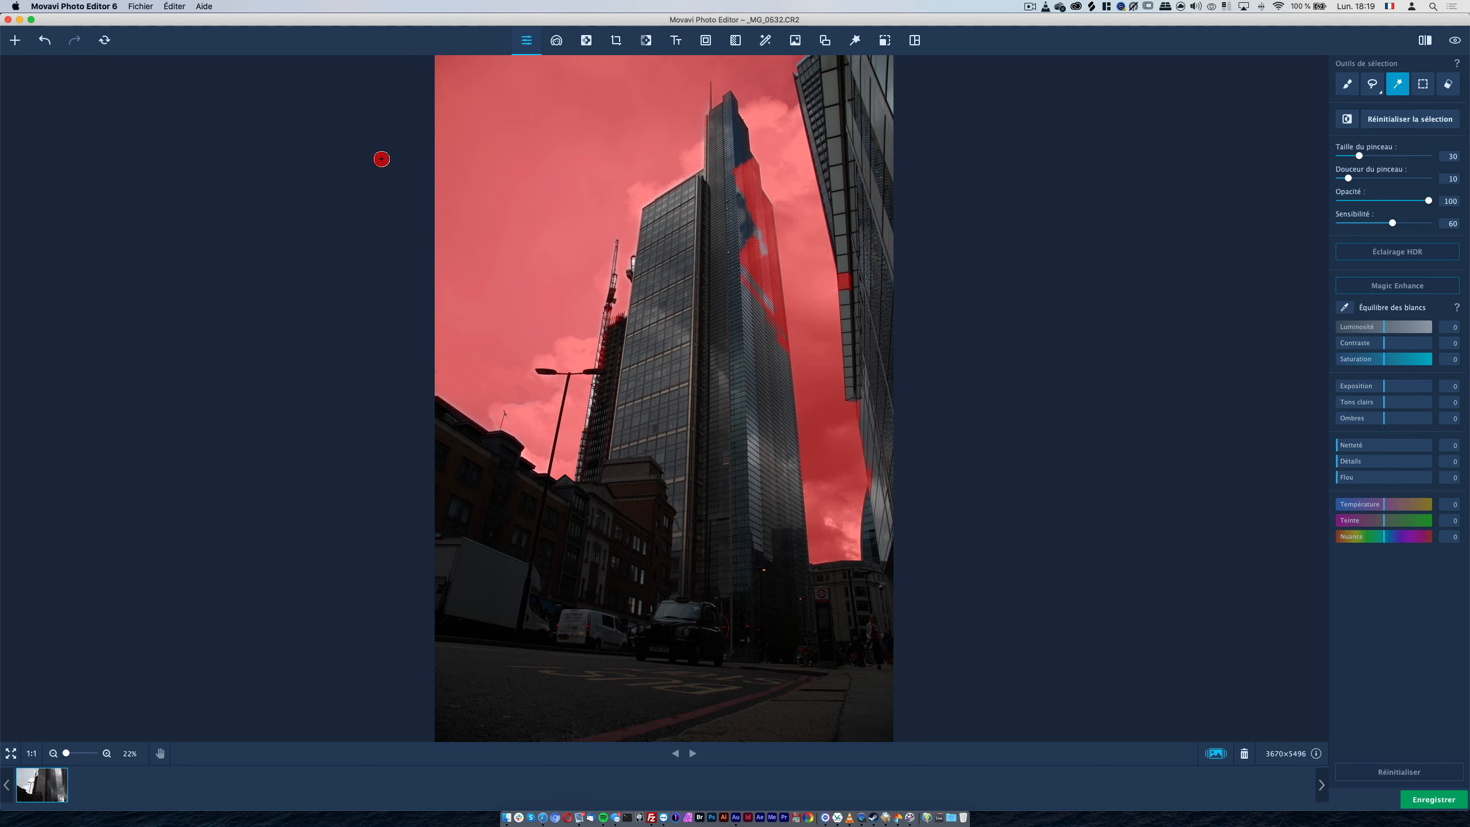
pyautogui.click(45, 41)
pyautogui.click(755, 200)
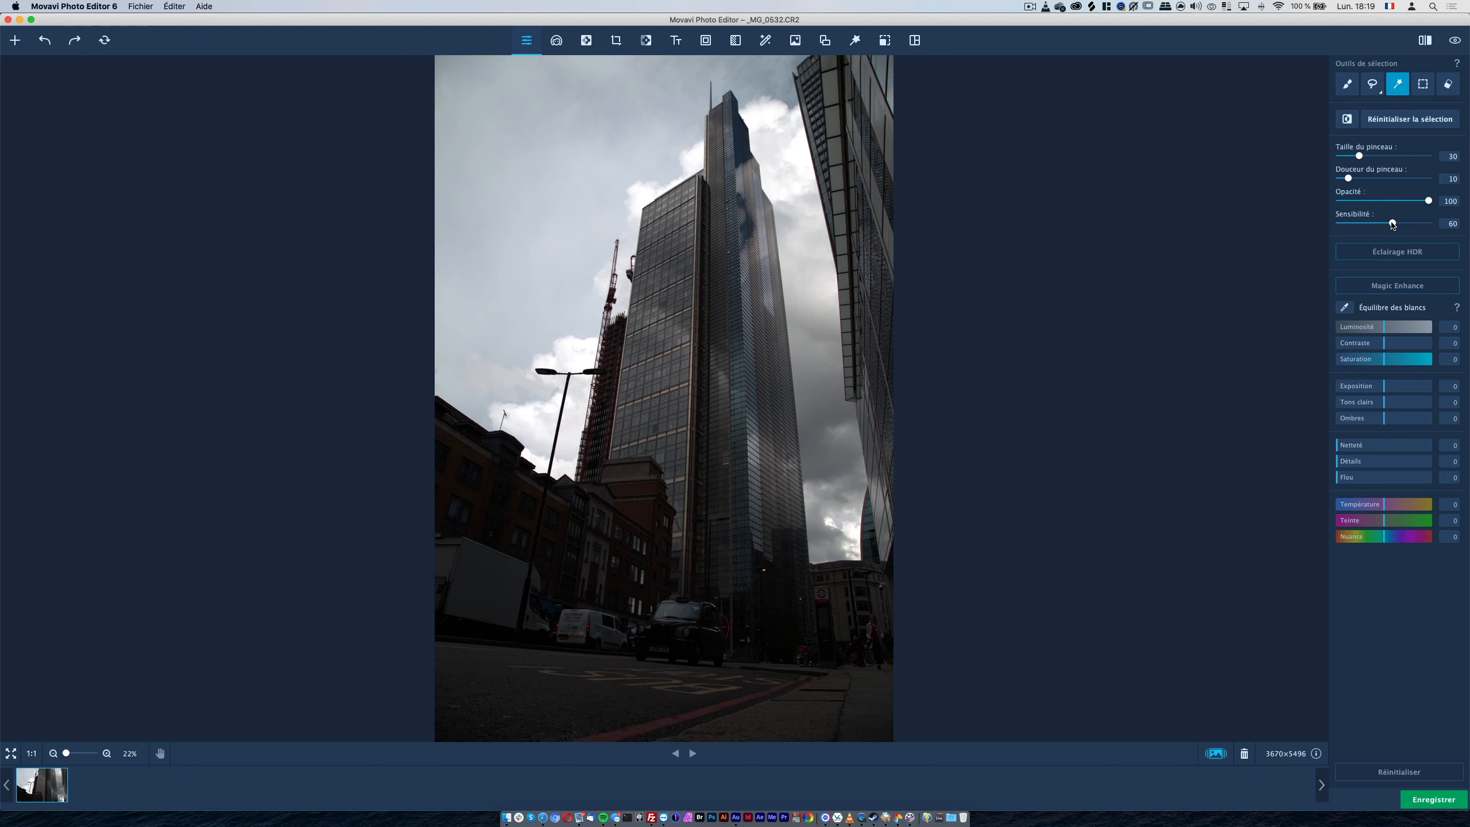
pyautogui.click(1383, 223)
pyautogui.click(812, 384)
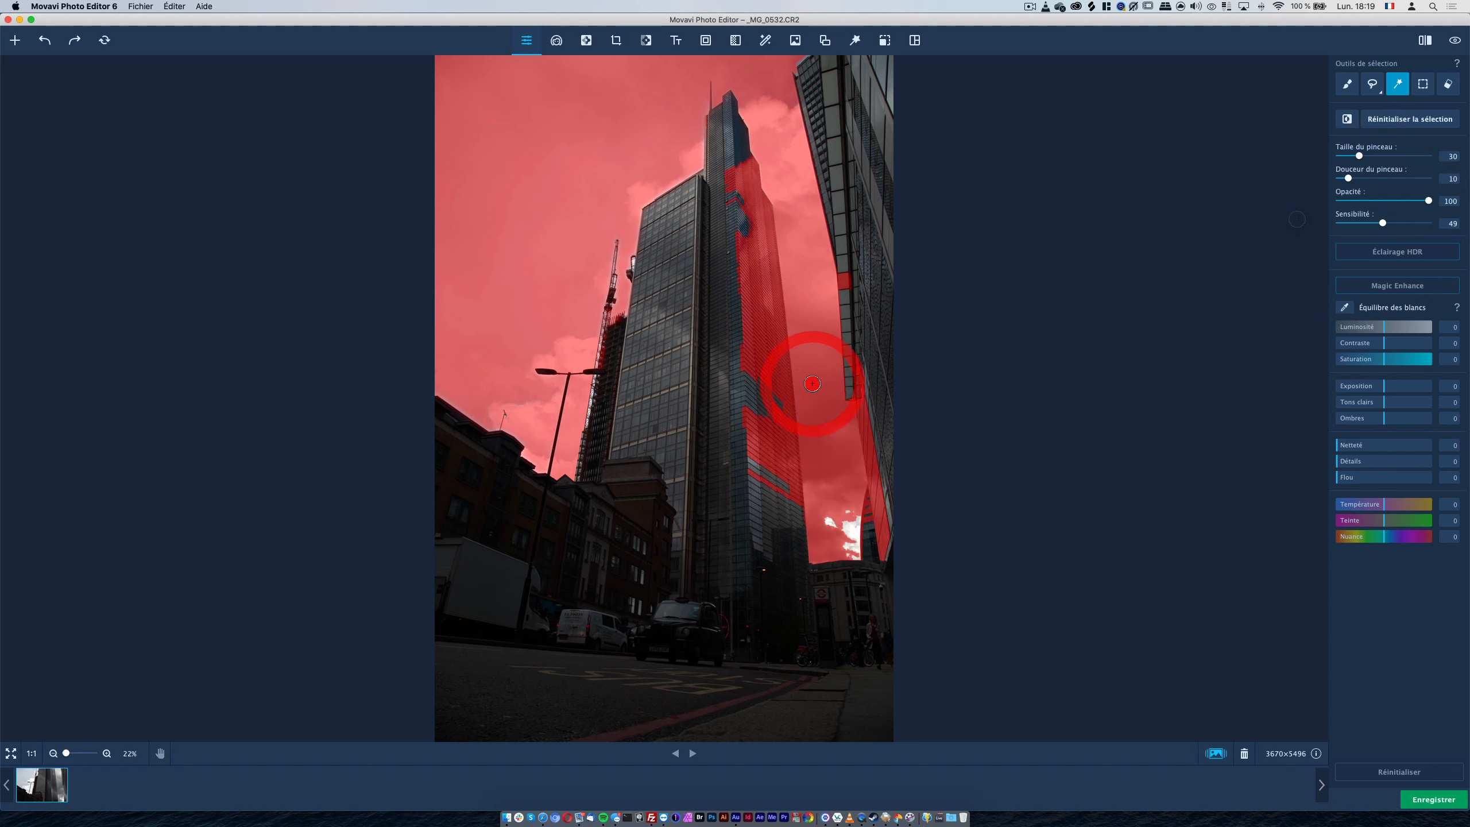
pyautogui.press('super+z')
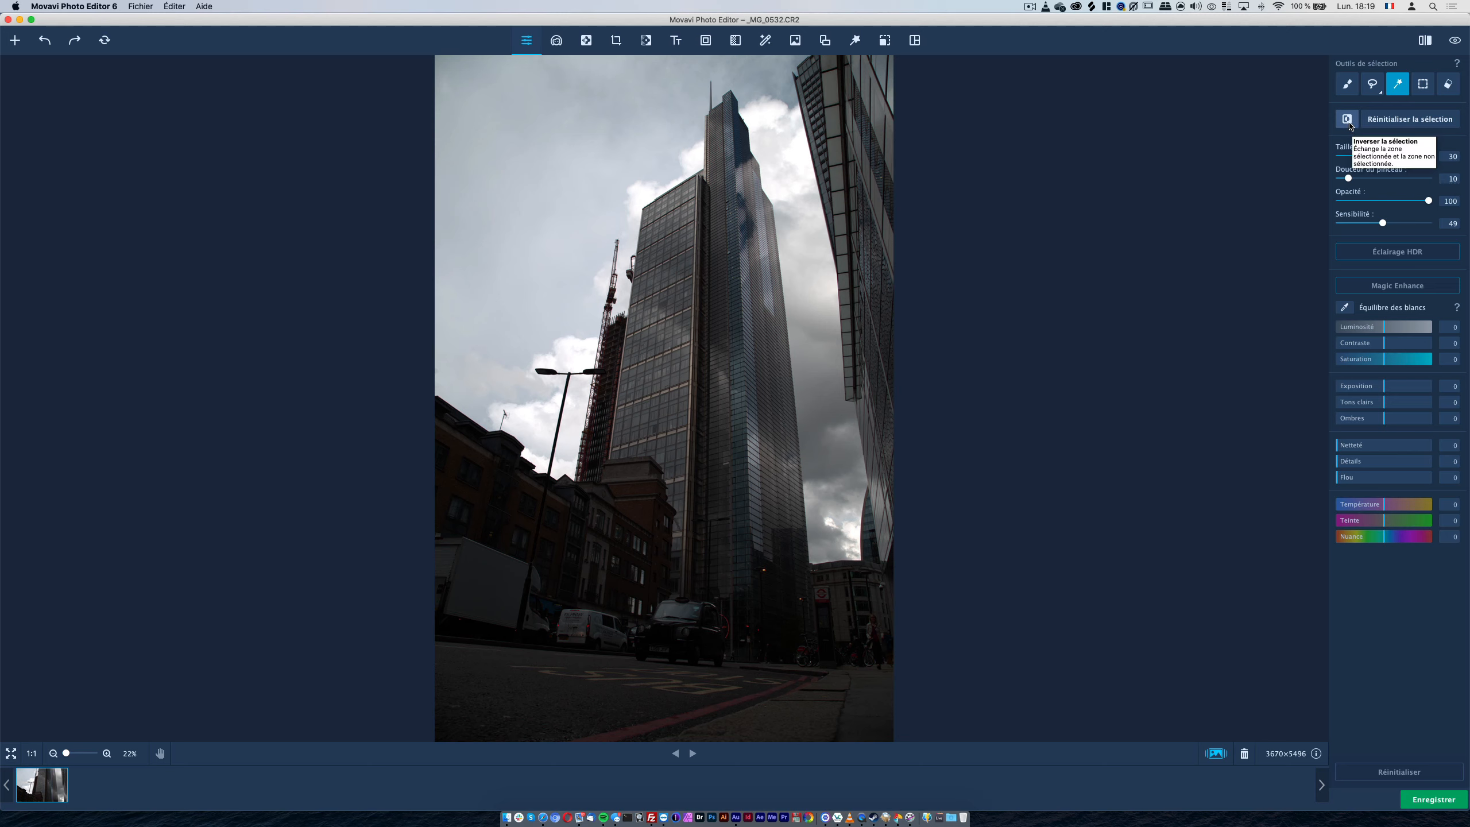
pyautogui.moveTo(1383, 224); pyautogui.dragTo(1366, 223)
pyautogui.click(830, 392)
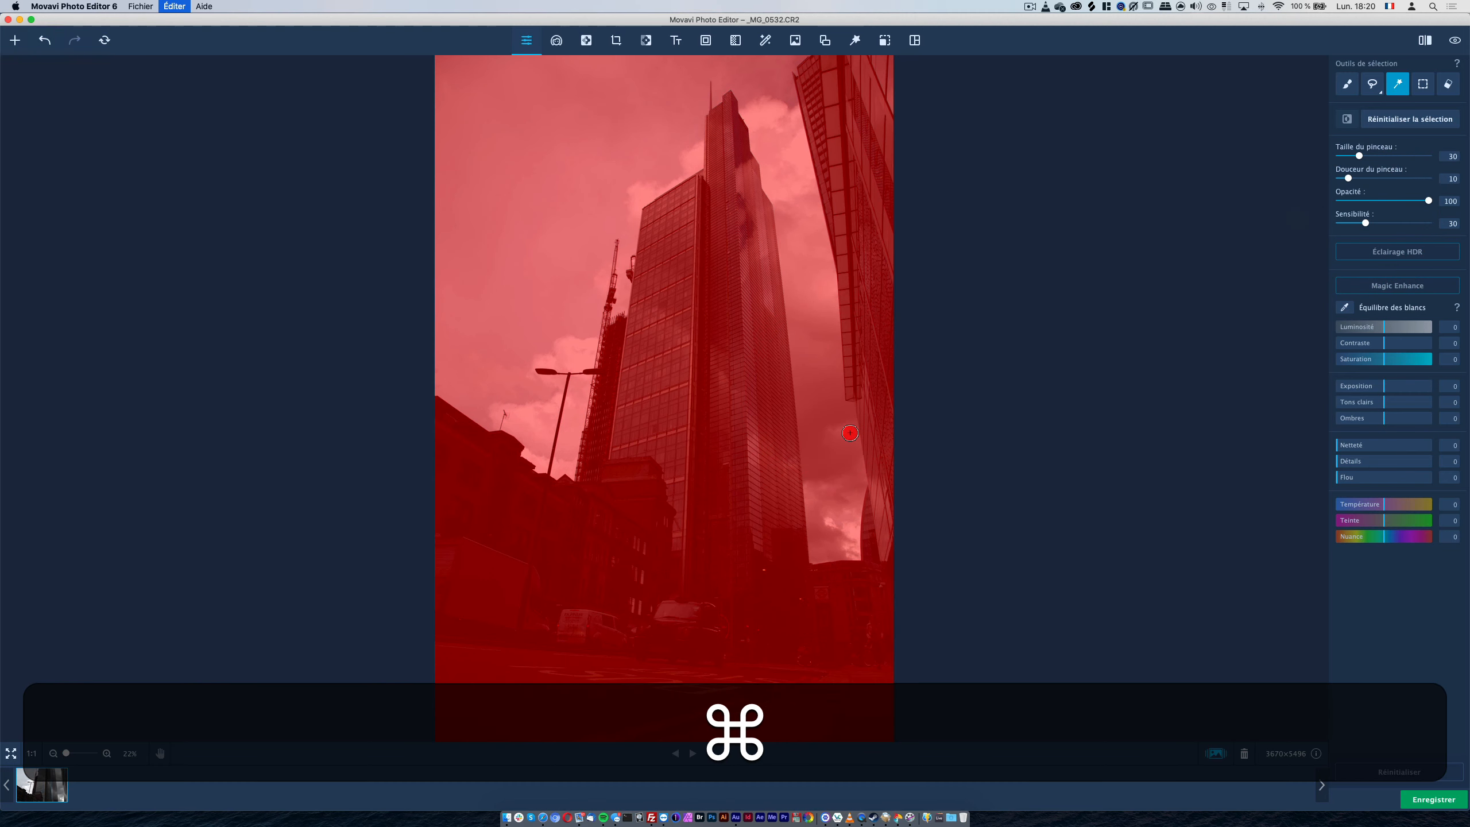
pyautogui.click(835, 486)
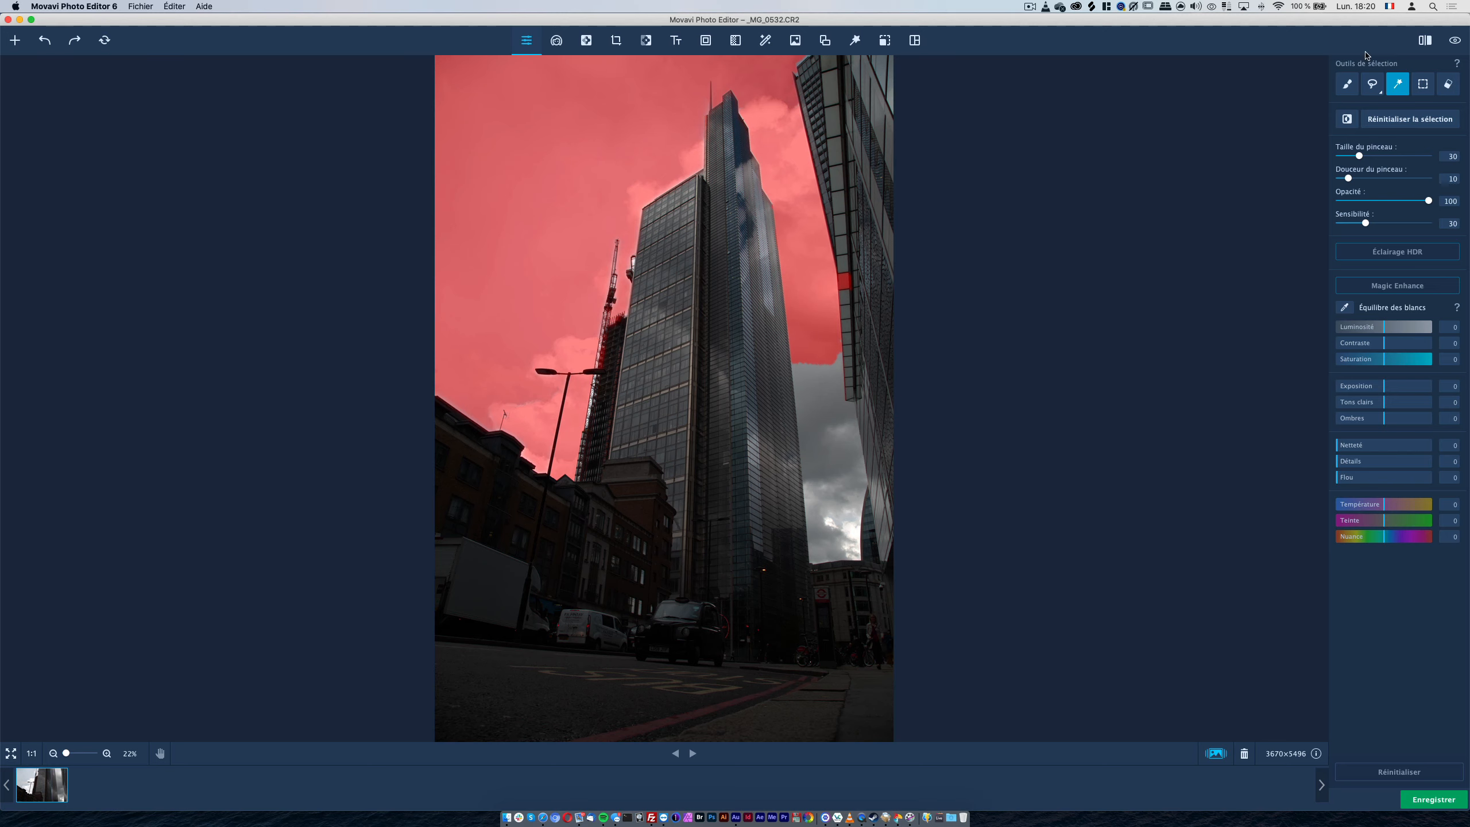
# Step: Paint the remaining lower sky between the tower and the right-hand building into the selection with the size 50 selection brush
pyautogui.click(1347, 84)
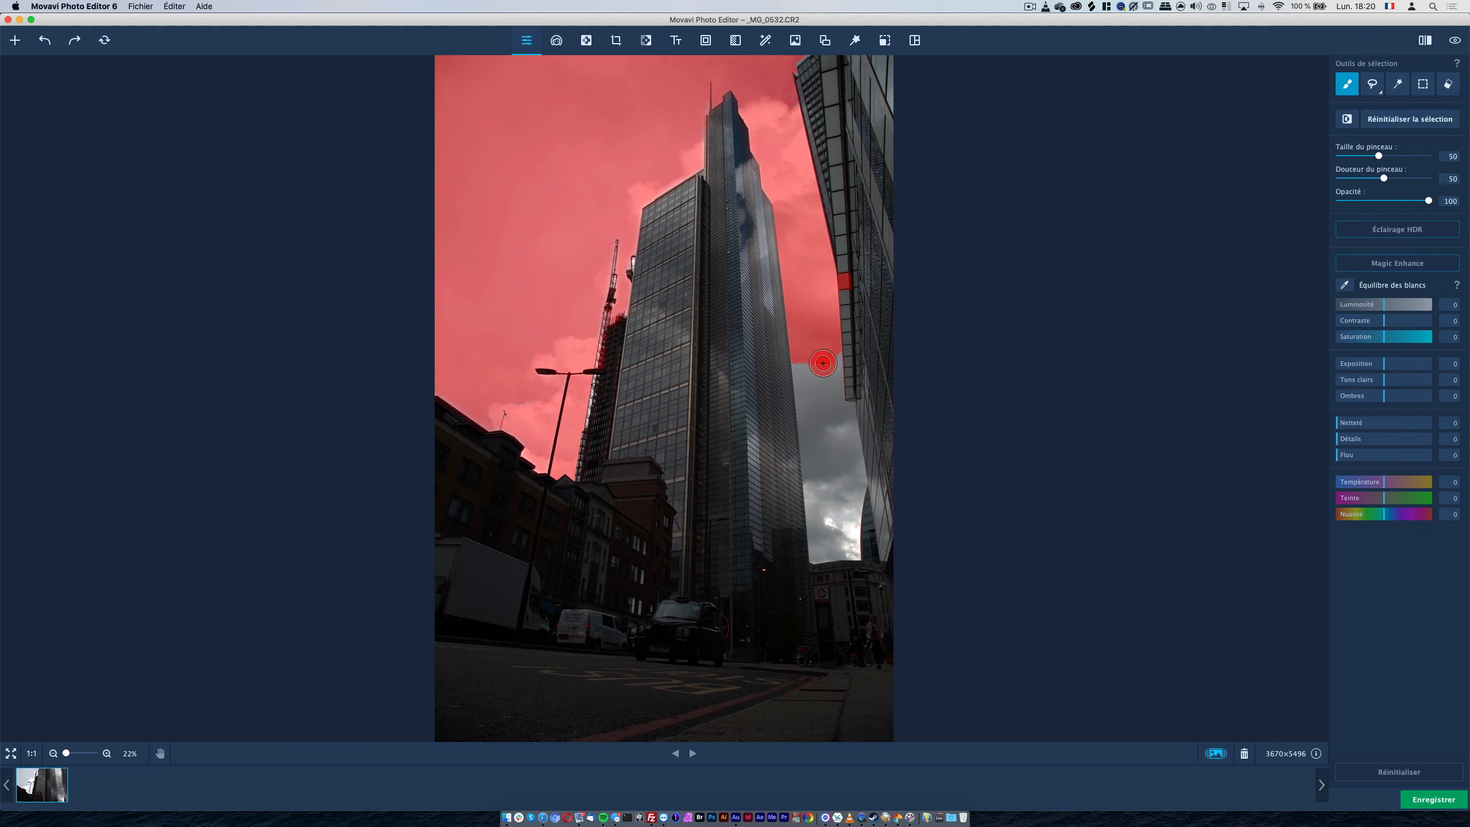
pyautogui.moveTo(823, 363)
pyautogui.mouseDown()
pyautogui.moveTo(820, 404)
pyautogui.moveTo(812, 359)
pyautogui.moveTo(803, 370)
pyautogui.moveTo(827, 366)
pyautogui.moveTo(827, 400)
pyautogui.moveTo(830, 350)
pyautogui.moveTo(831, 405)
pyautogui.moveTo(807, 357)
pyautogui.moveTo(818, 529)
pyautogui.moveTo(831, 537)
pyautogui.moveTo(838, 416)
pyautogui.moveTo(848, 473)
pyautogui.moveTo(847, 536)
pyautogui.moveTo(825, 544)
pyautogui.moveTo(823, 493)
pyautogui.moveTo(843, 522)
pyautogui.mouseUp()
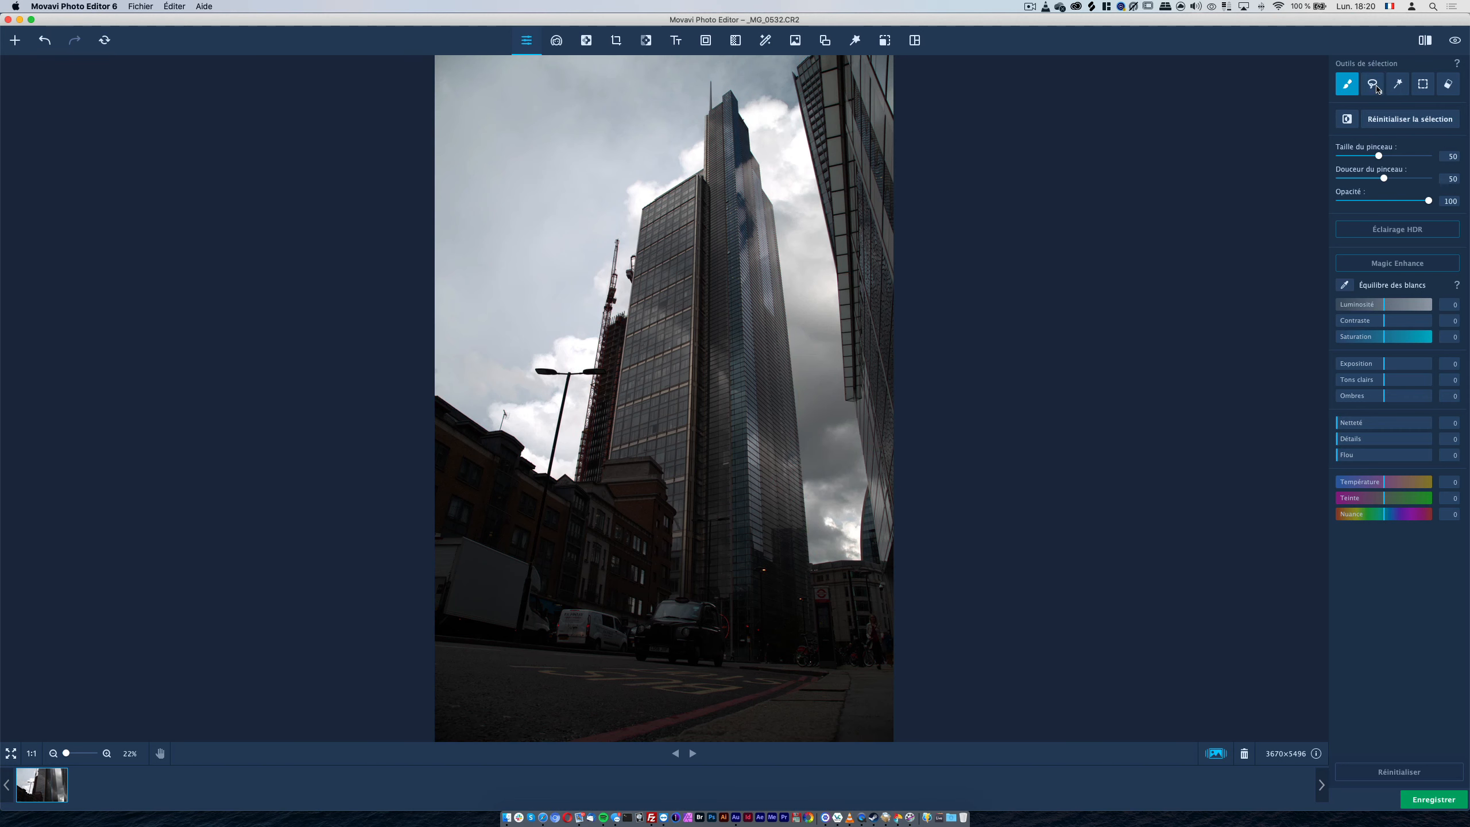
# Step: Trace the right-hand building's edge down to the rooftops with the polygonal lasso, feather 30, to include the missed sky there
pyautogui.click(1376, 87)
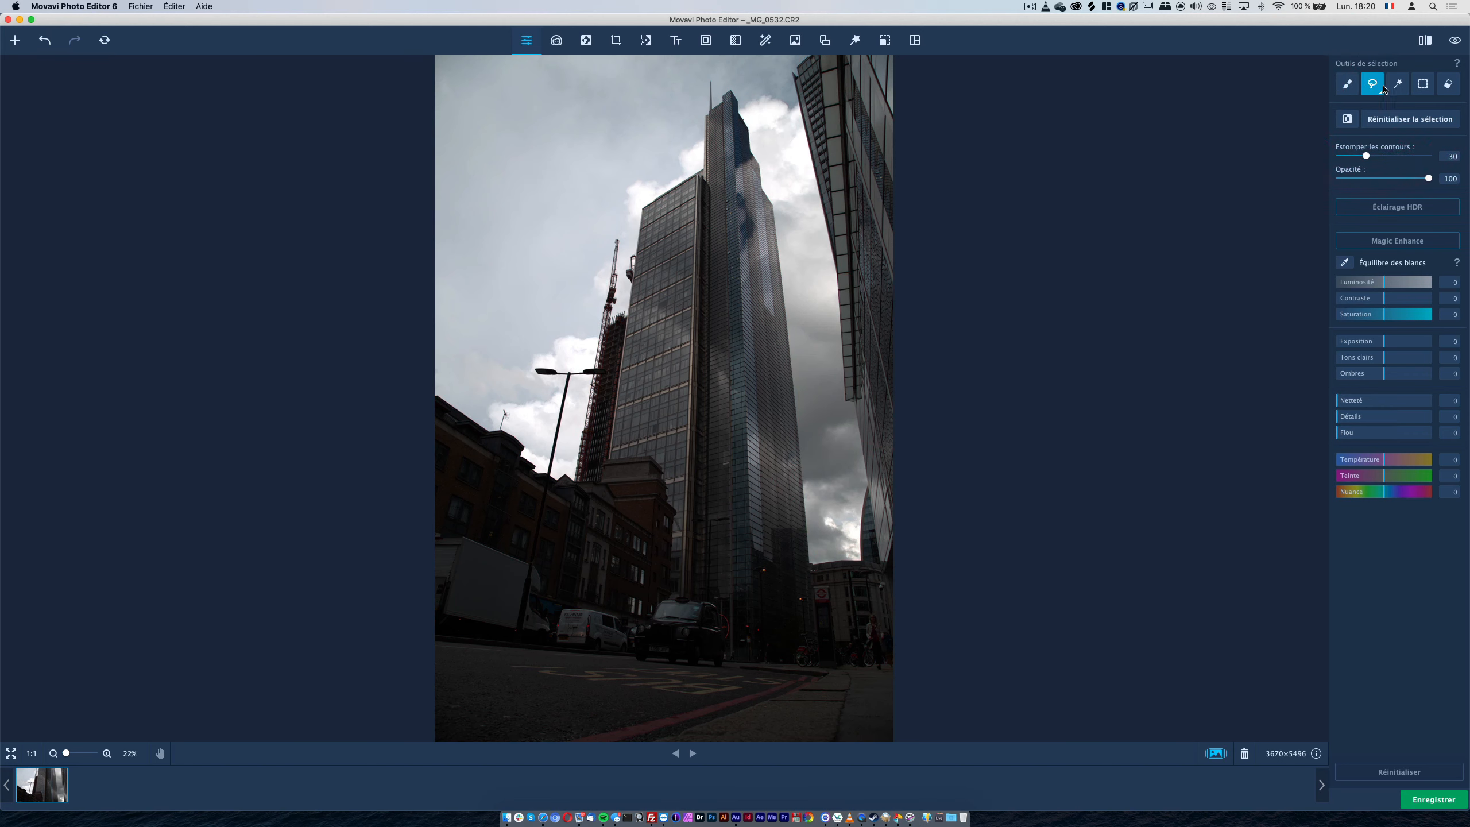
pyautogui.click(1376, 89)
pyautogui.click(1376, 88)
pyautogui.click(1388, 97)
pyautogui.click(1382, 93)
pyautogui.click(1380, 90)
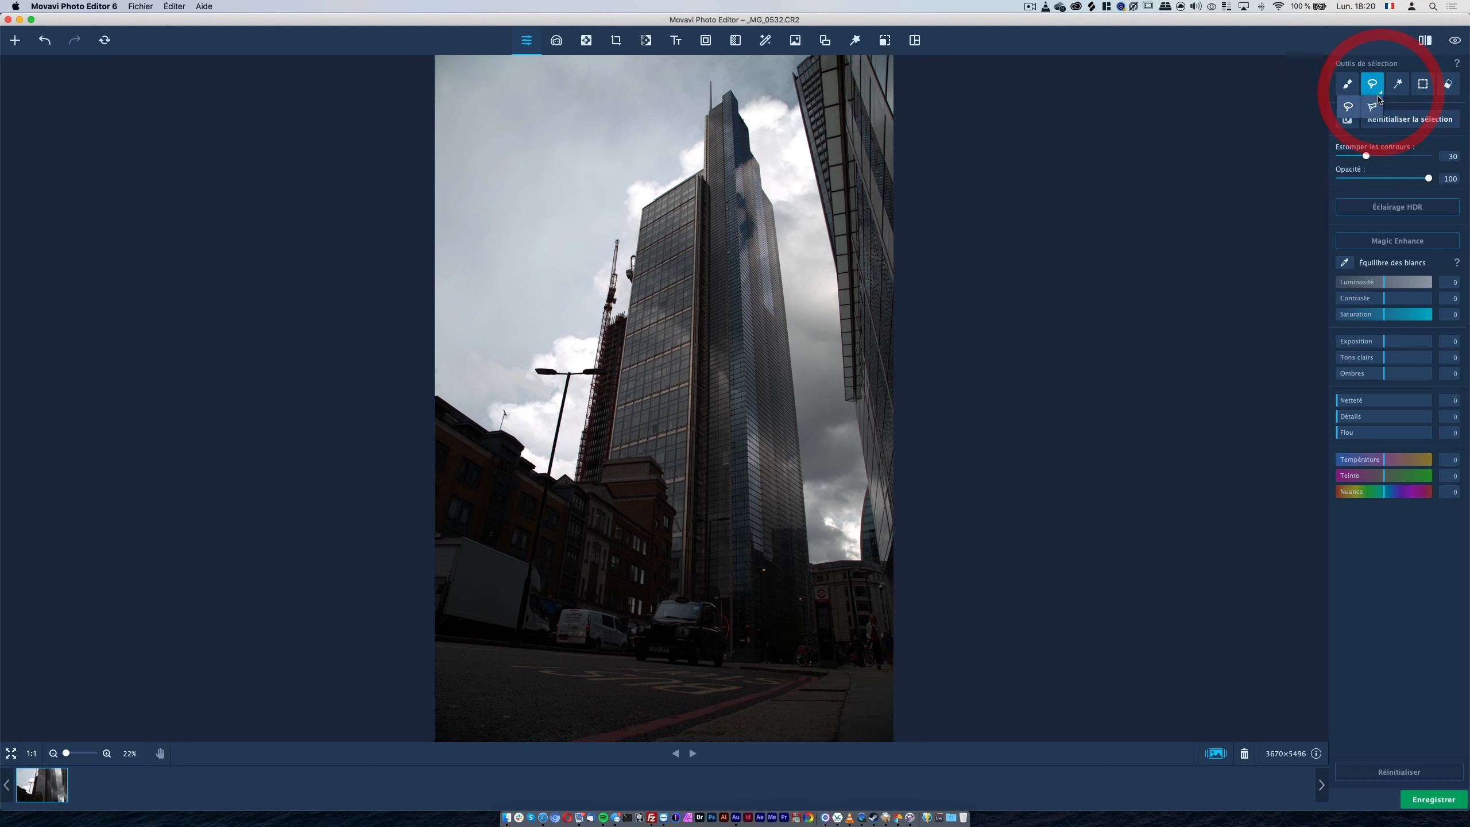
pyautogui.click(1378, 110)
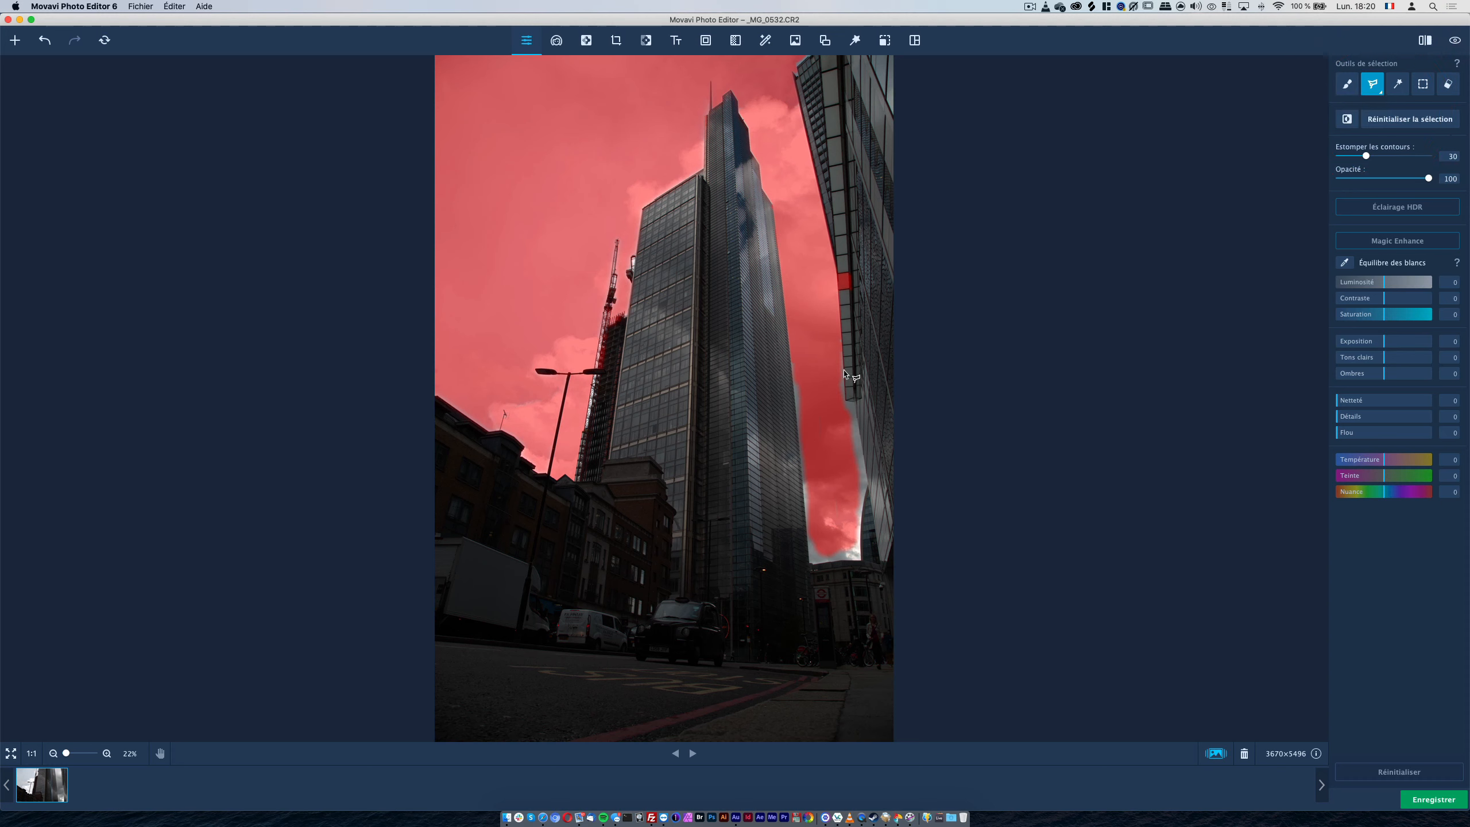
pyautogui.click(841, 340)
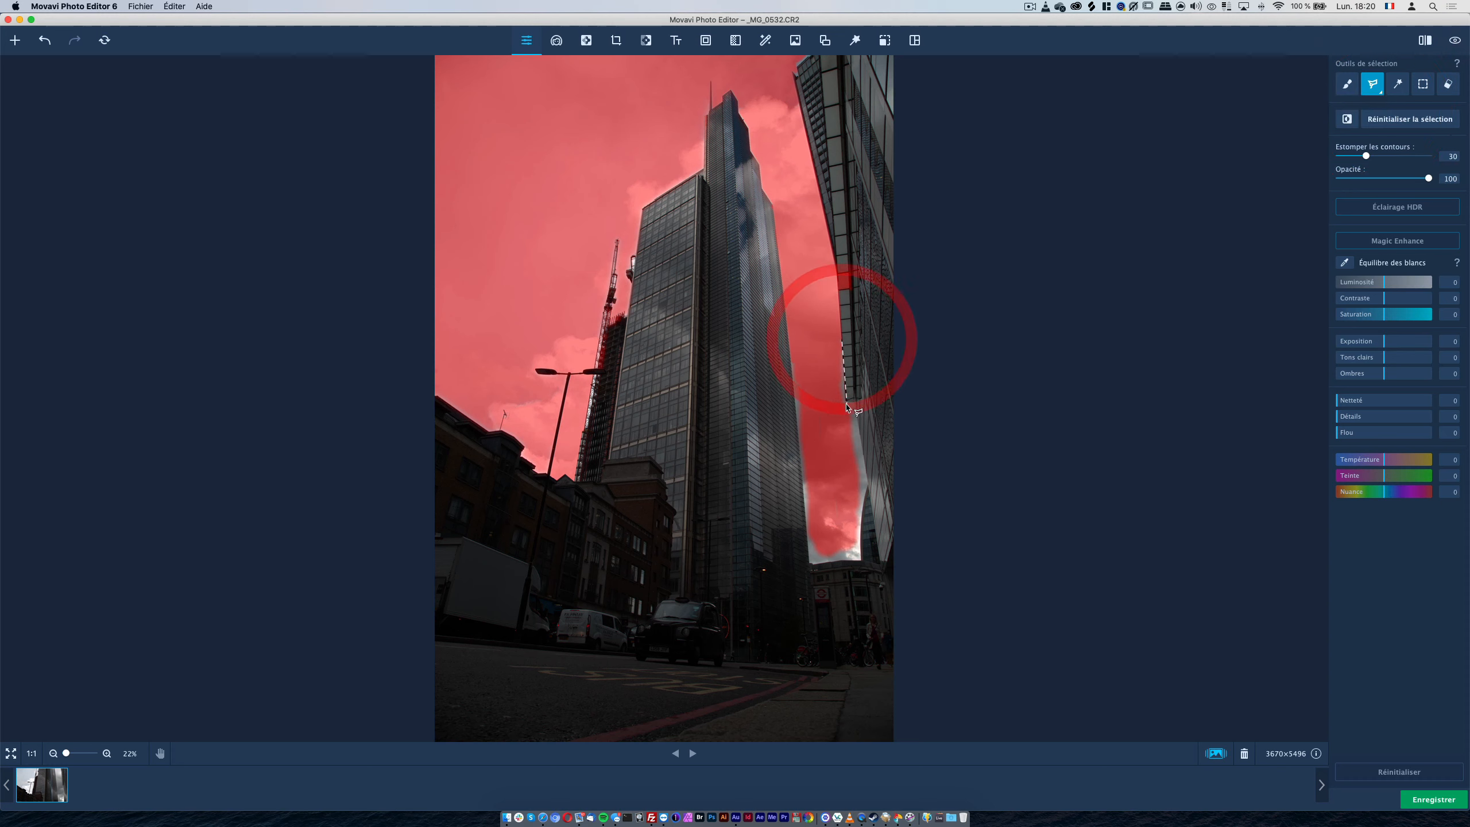
pyautogui.click(849, 399)
pyautogui.click(865, 479)
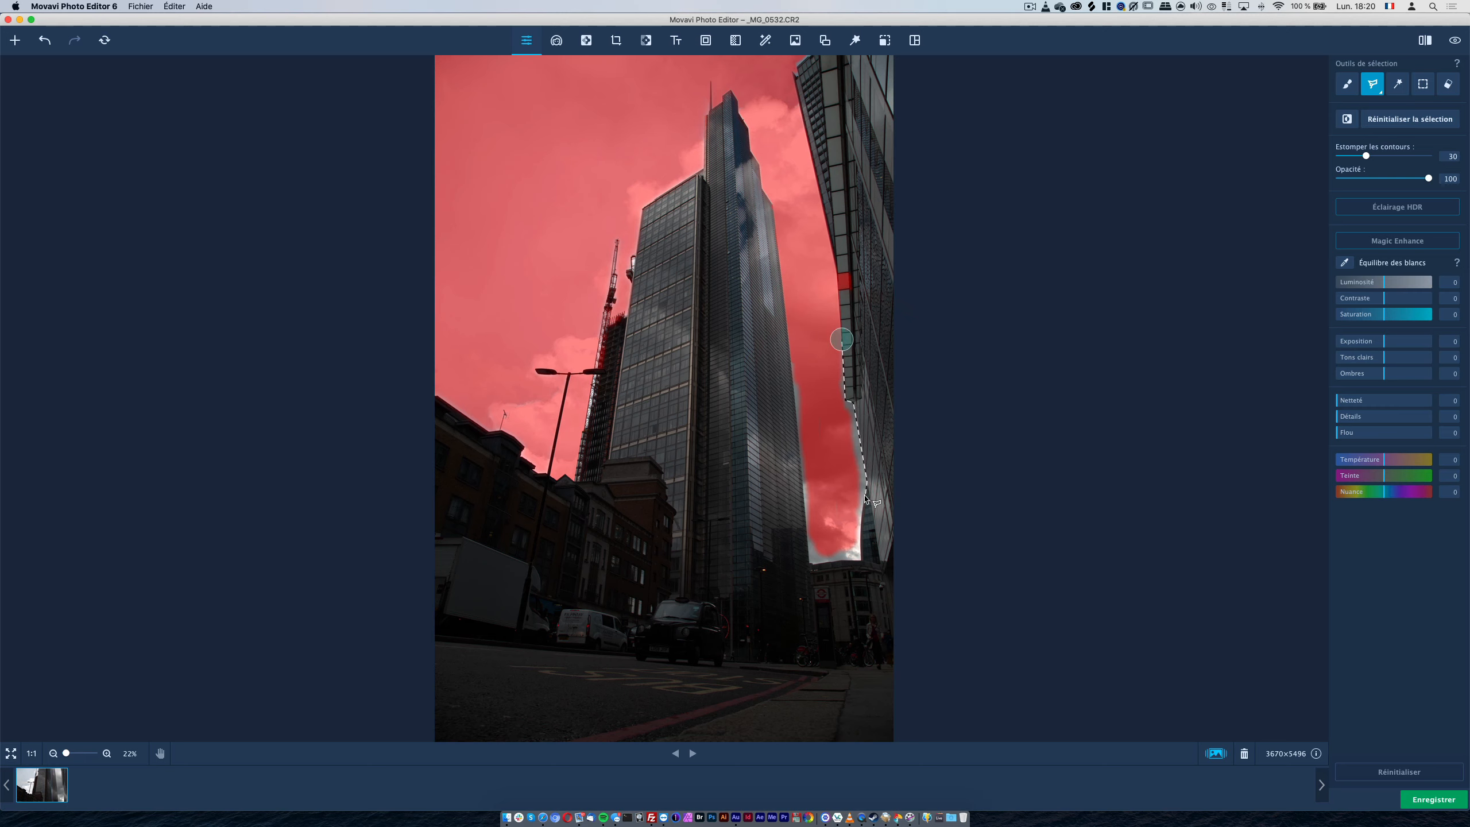
pyautogui.click(865, 495)
pyautogui.click(860, 544)
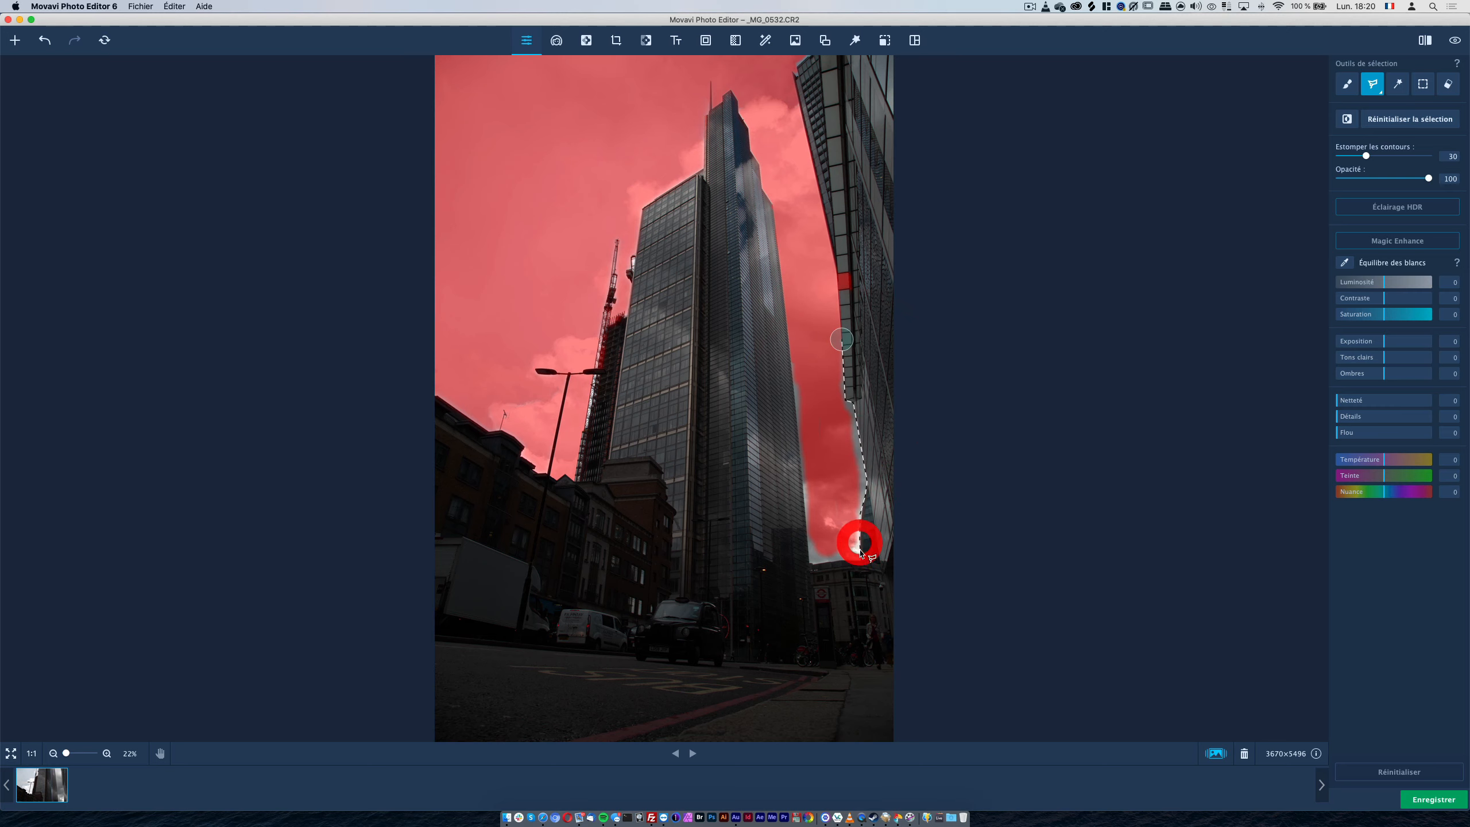
# Step: Close the lasso outline along the low rooftops and the tower's edge so the remaining sky strip joins the selection
pyautogui.click(850, 563)
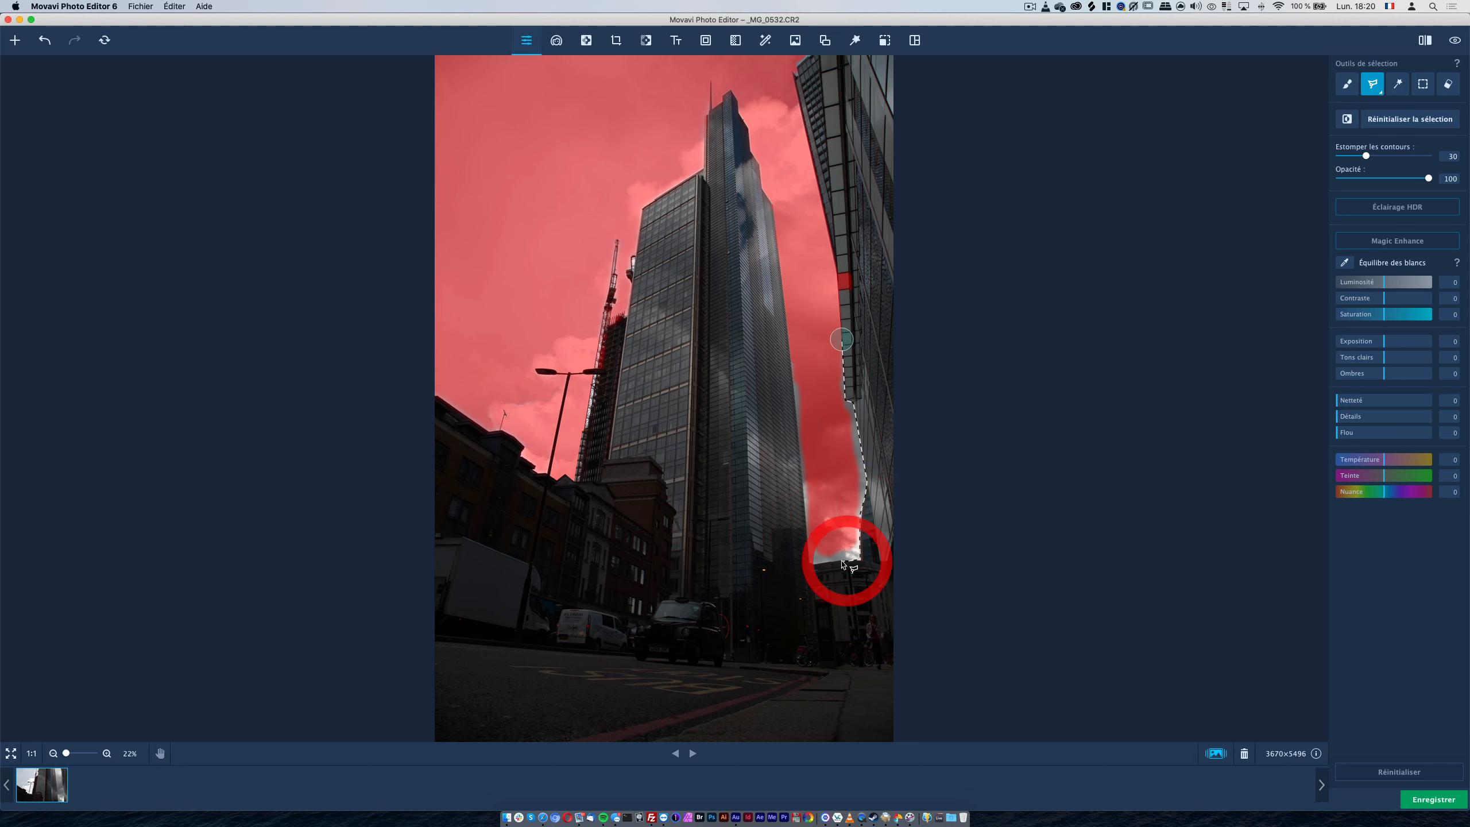
pyautogui.click(819, 565)
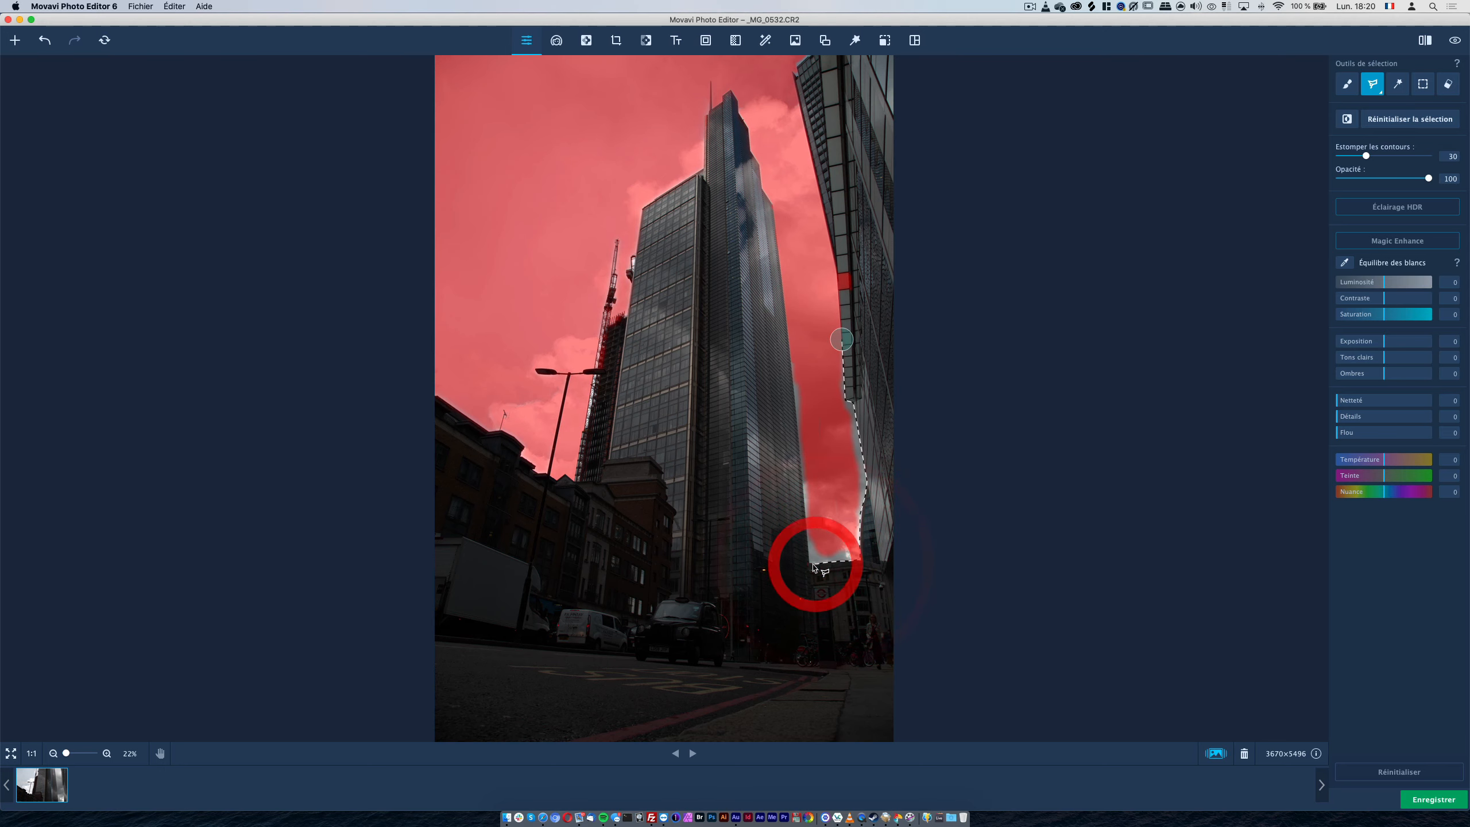
pyautogui.click(812, 564)
pyautogui.click(810, 562)
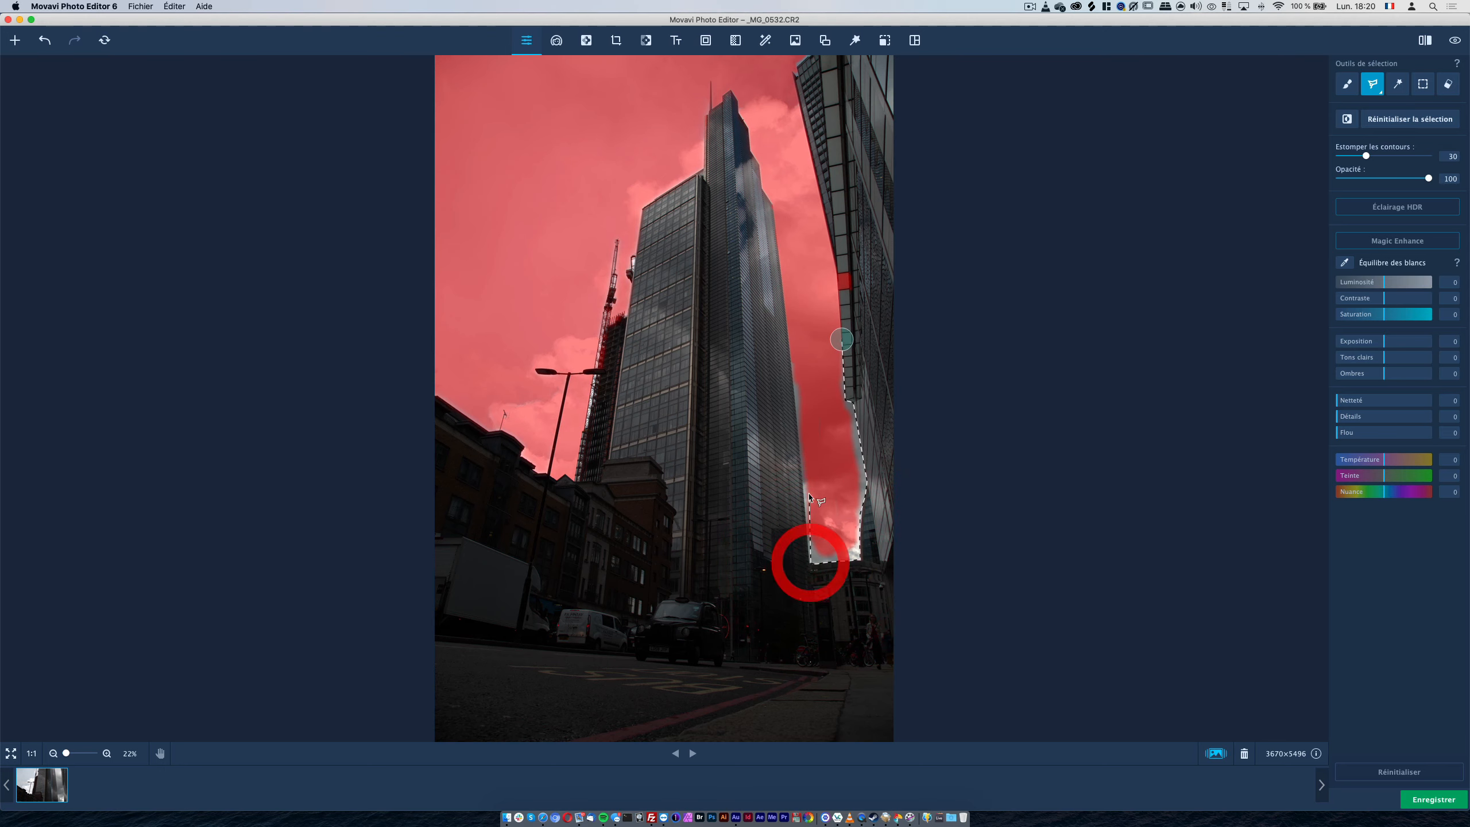
pyautogui.click(788, 316)
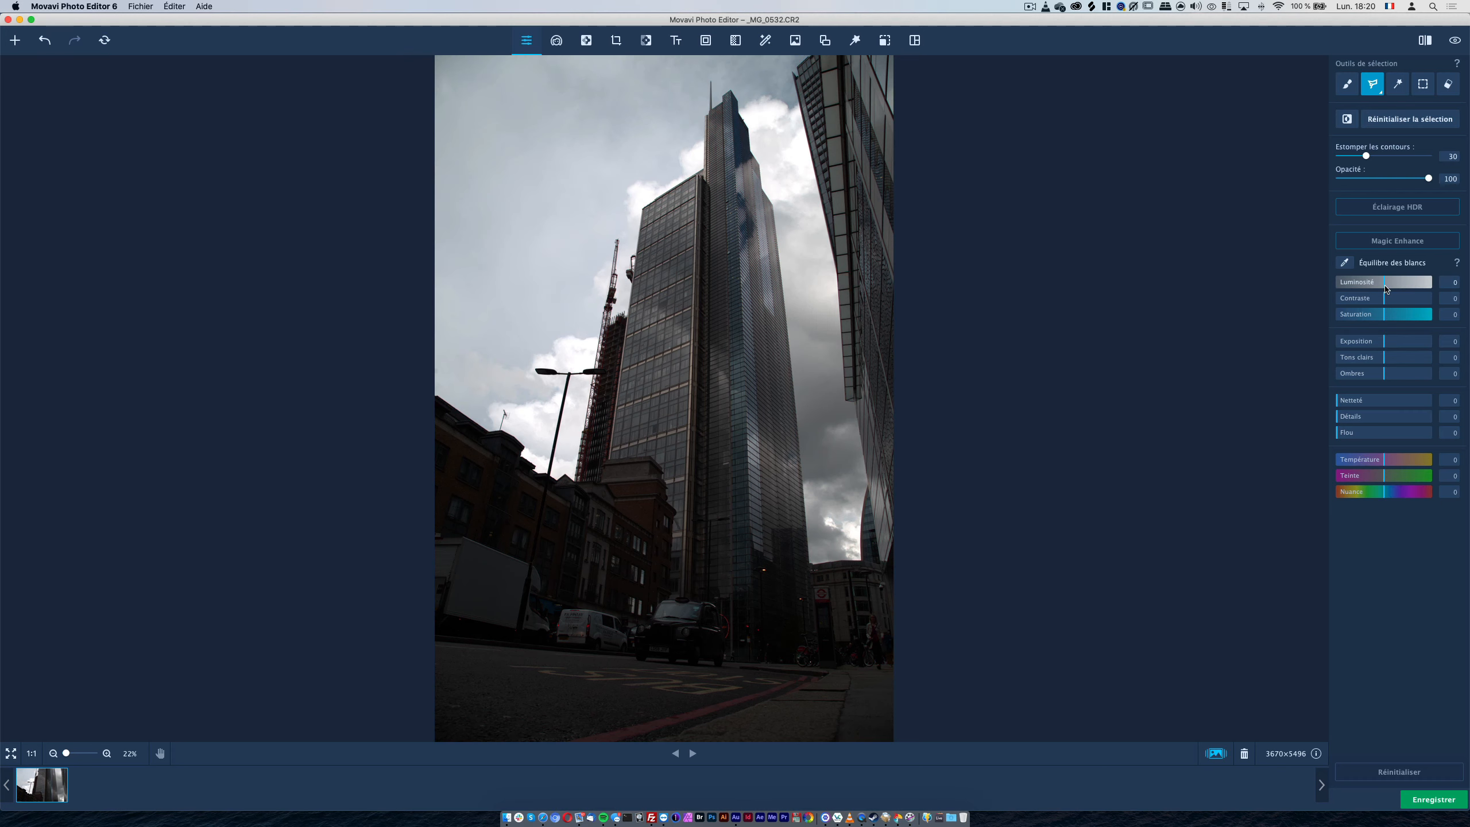
# Step: Invert the selection to cover the buildings and street, and raise their brightness to 16 and exposure to 28
pyautogui.click(1347, 119)
pyautogui.moveTo(1390, 287)
pyautogui.mouseDown()
pyautogui.moveTo(1423, 288)
pyautogui.moveTo(1393, 287)
pyautogui.mouseUp()
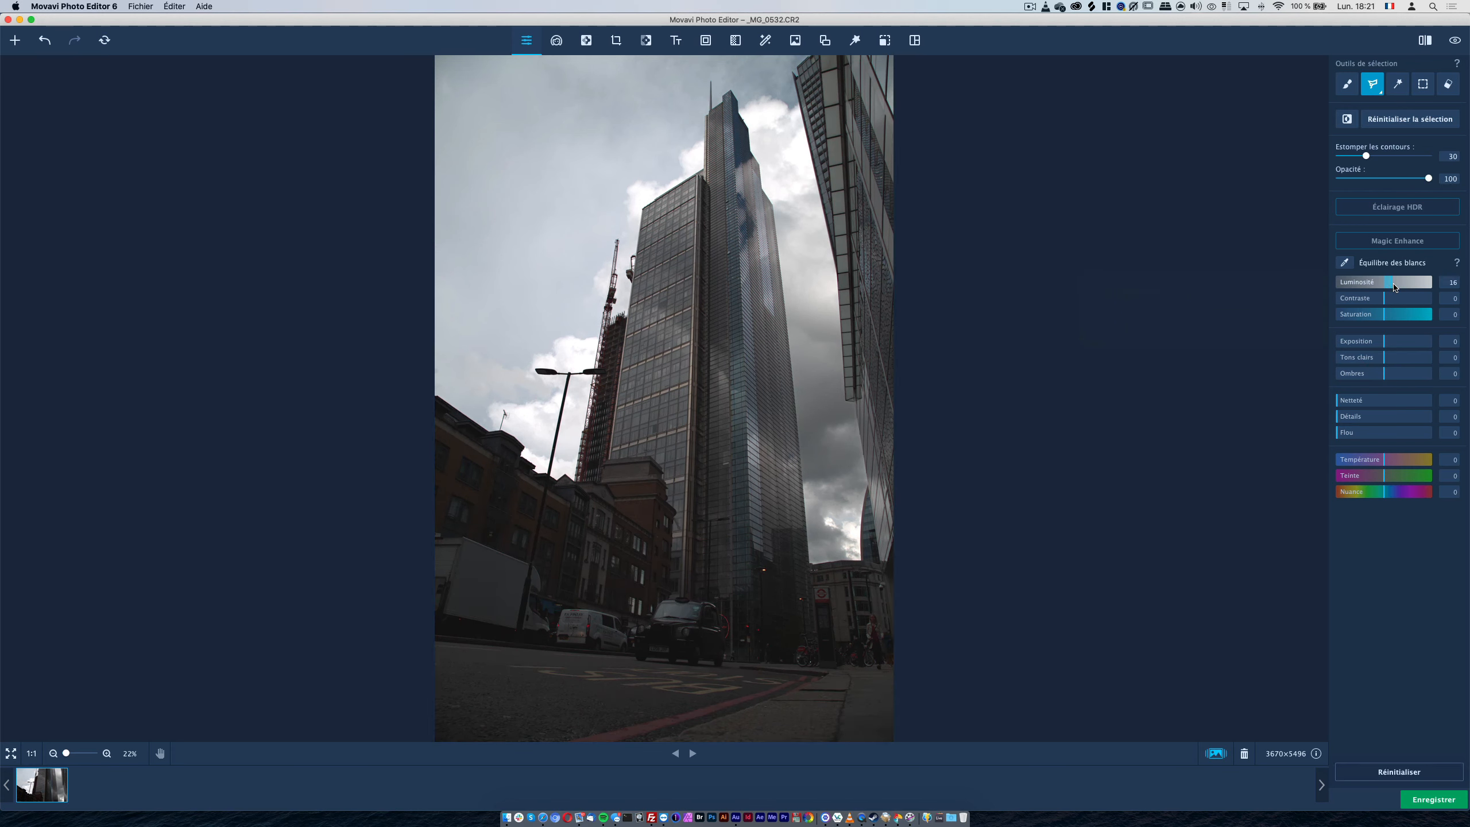
pyautogui.click(1392, 342)
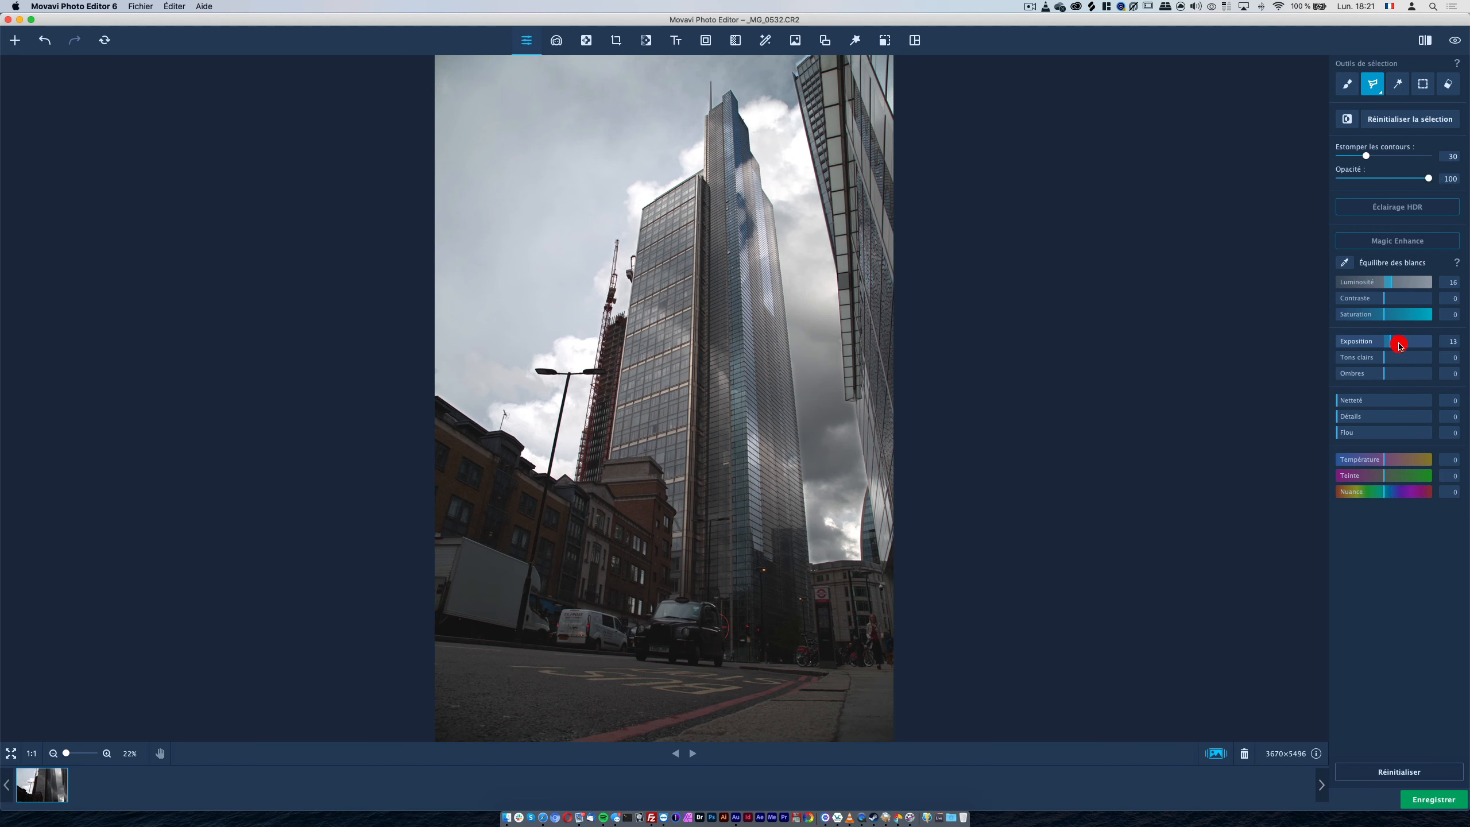
pyautogui.click(1399, 346)
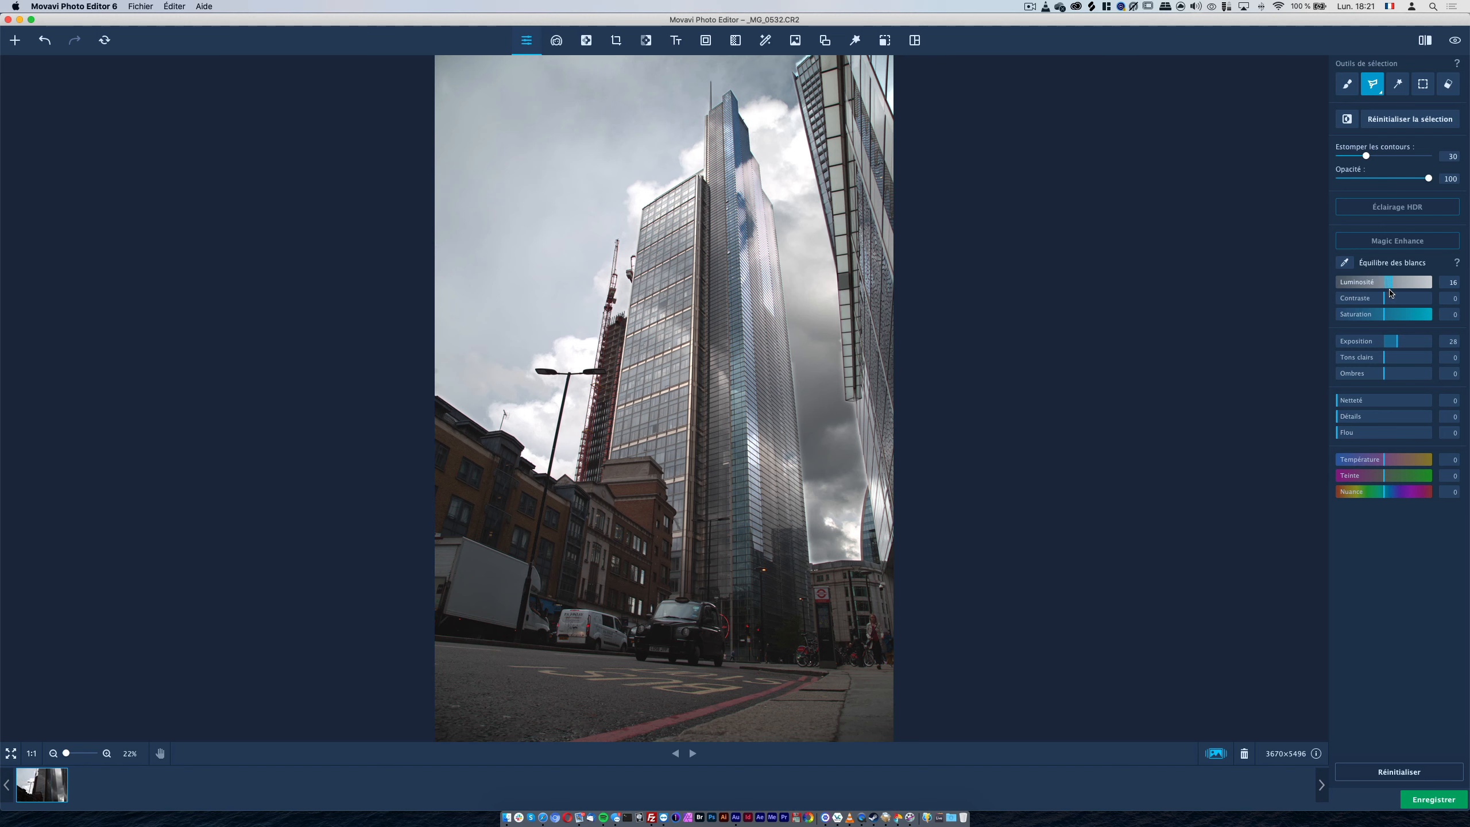
# Step: Lower the selected buildings' brightness to 3 and exposure to 17, and set their shadows to 31
pyautogui.moveTo(1390, 290); pyautogui.dragTo(1387, 295)
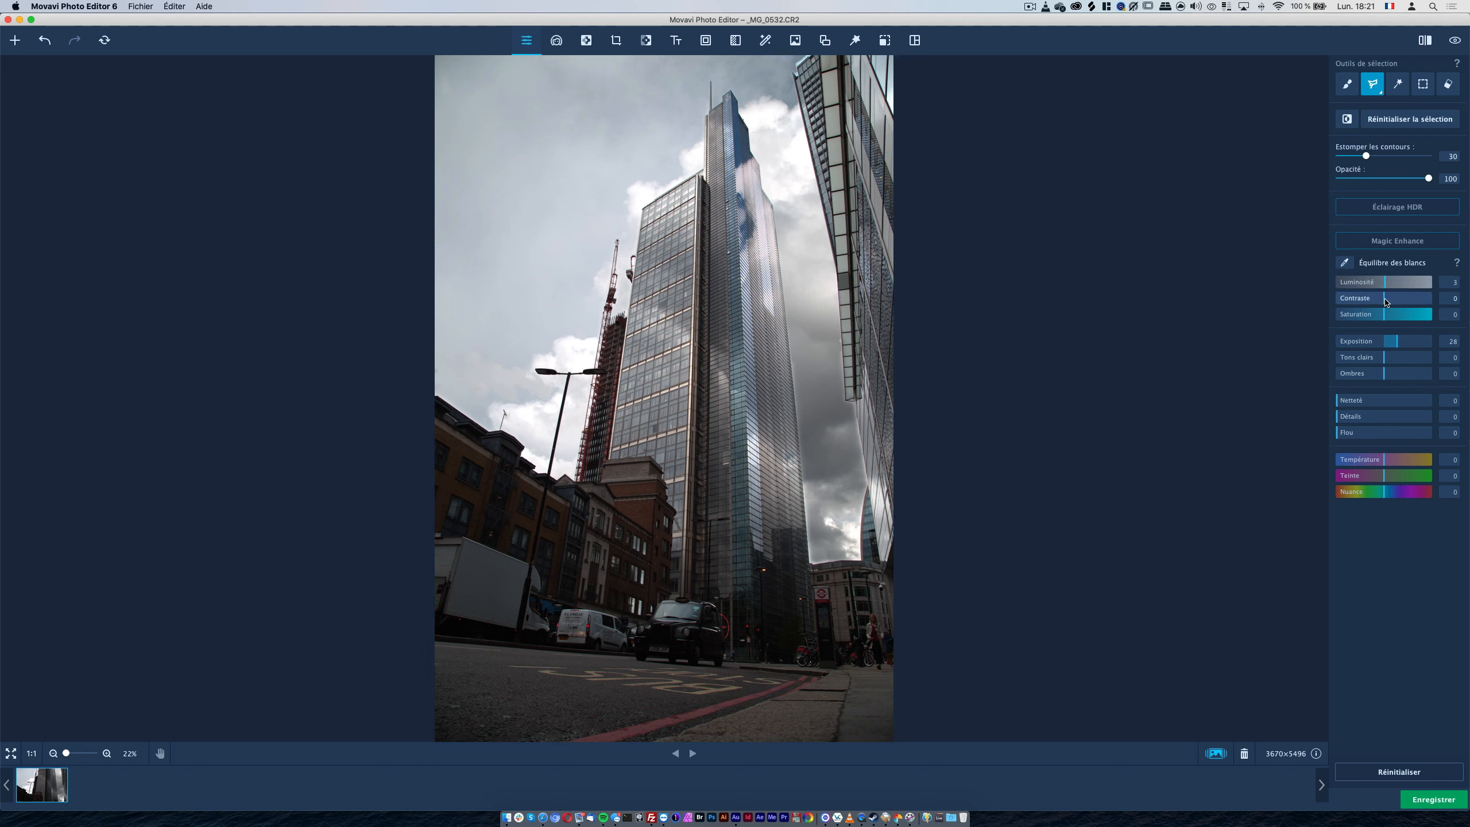
pyautogui.click(1399, 347)
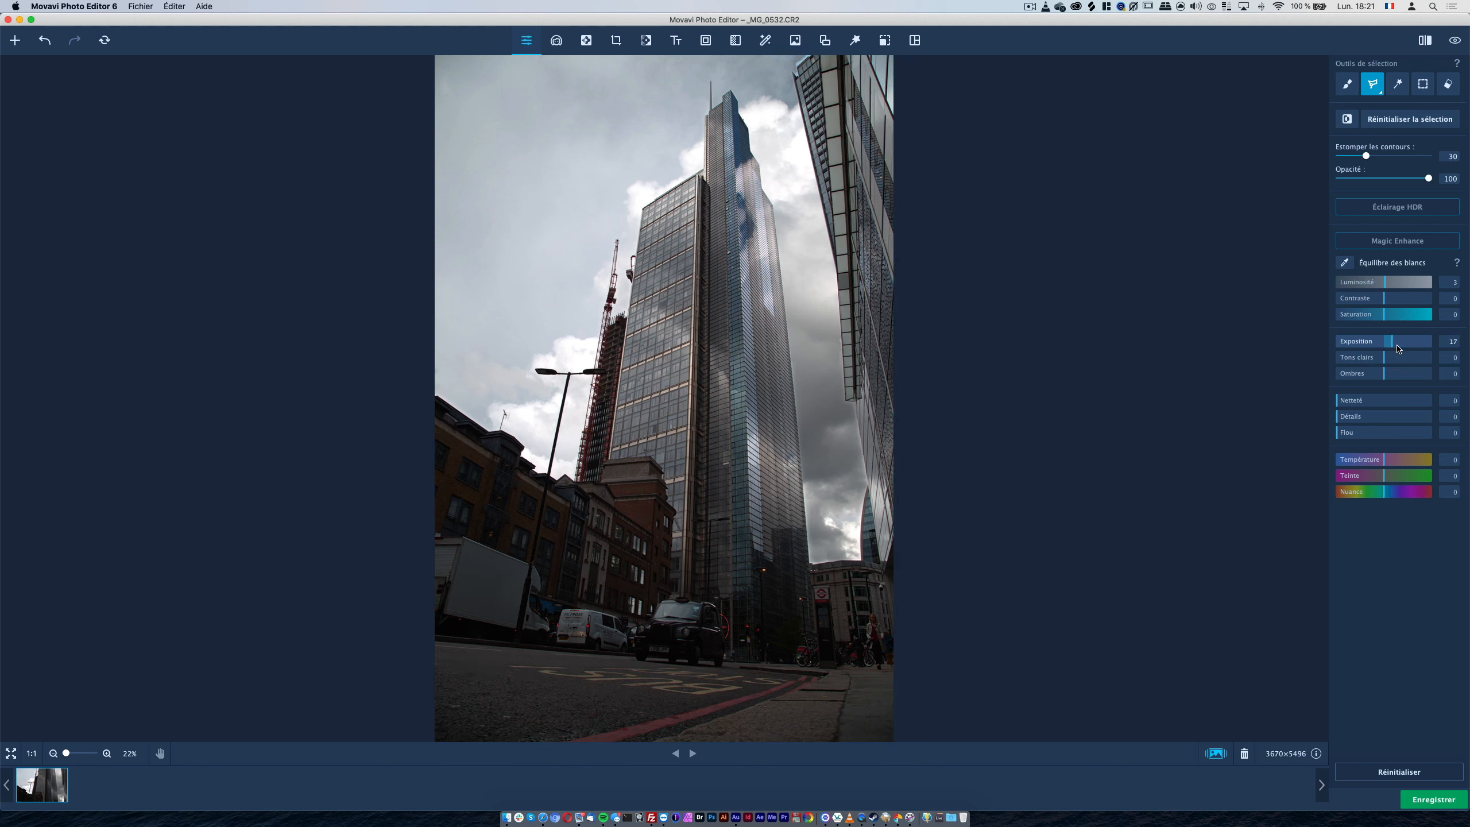
pyautogui.click(1402, 377)
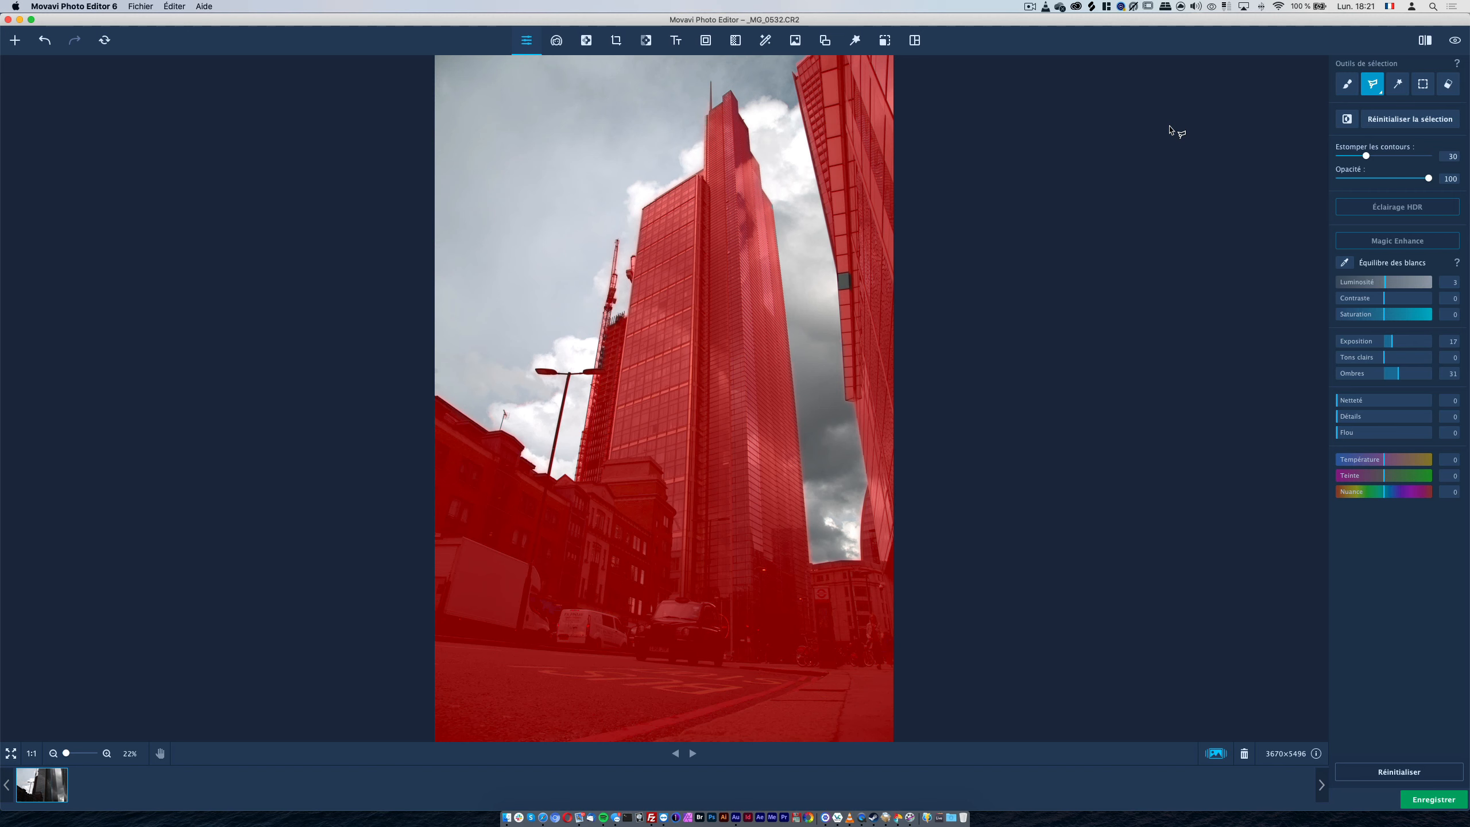
# Step: Switch to object removal, discarding the selection, and erase the small rooftop antenna on the brick building with the size 25 brush
pyautogui.click(592, 46)
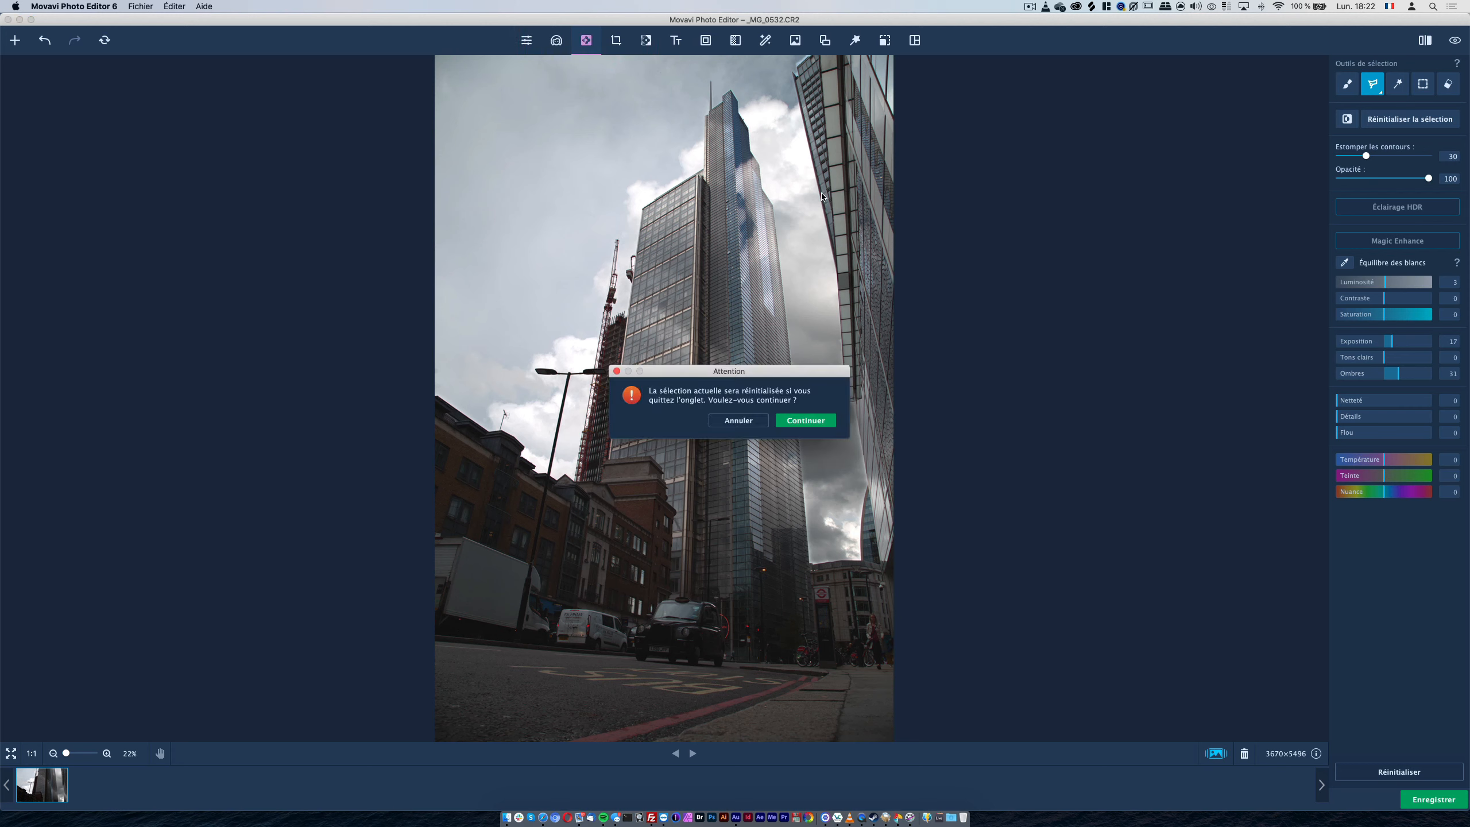
pyautogui.click(802, 418)
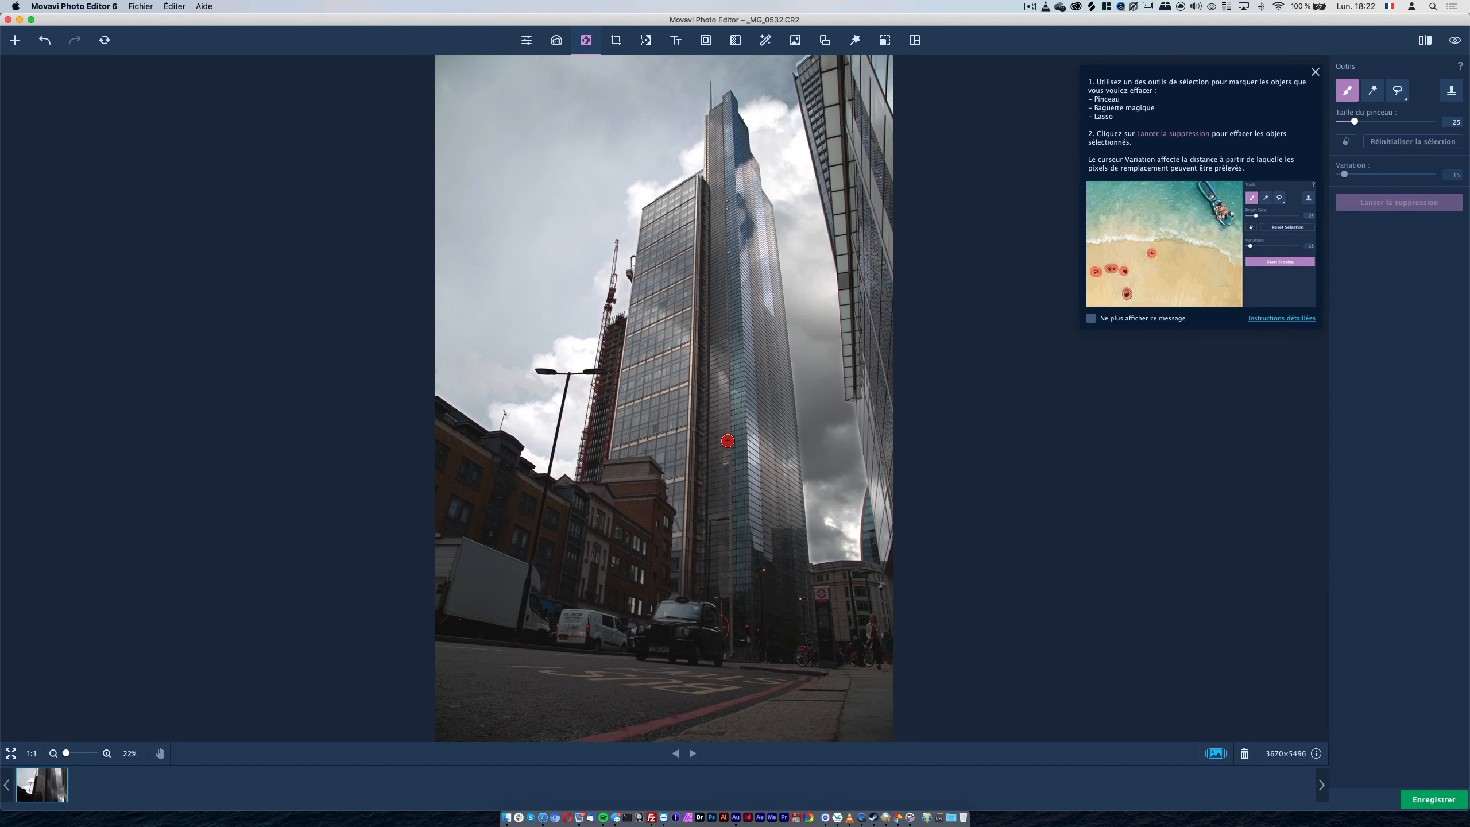
pyautogui.moveTo(502, 424); pyautogui.dragTo(498, 401)
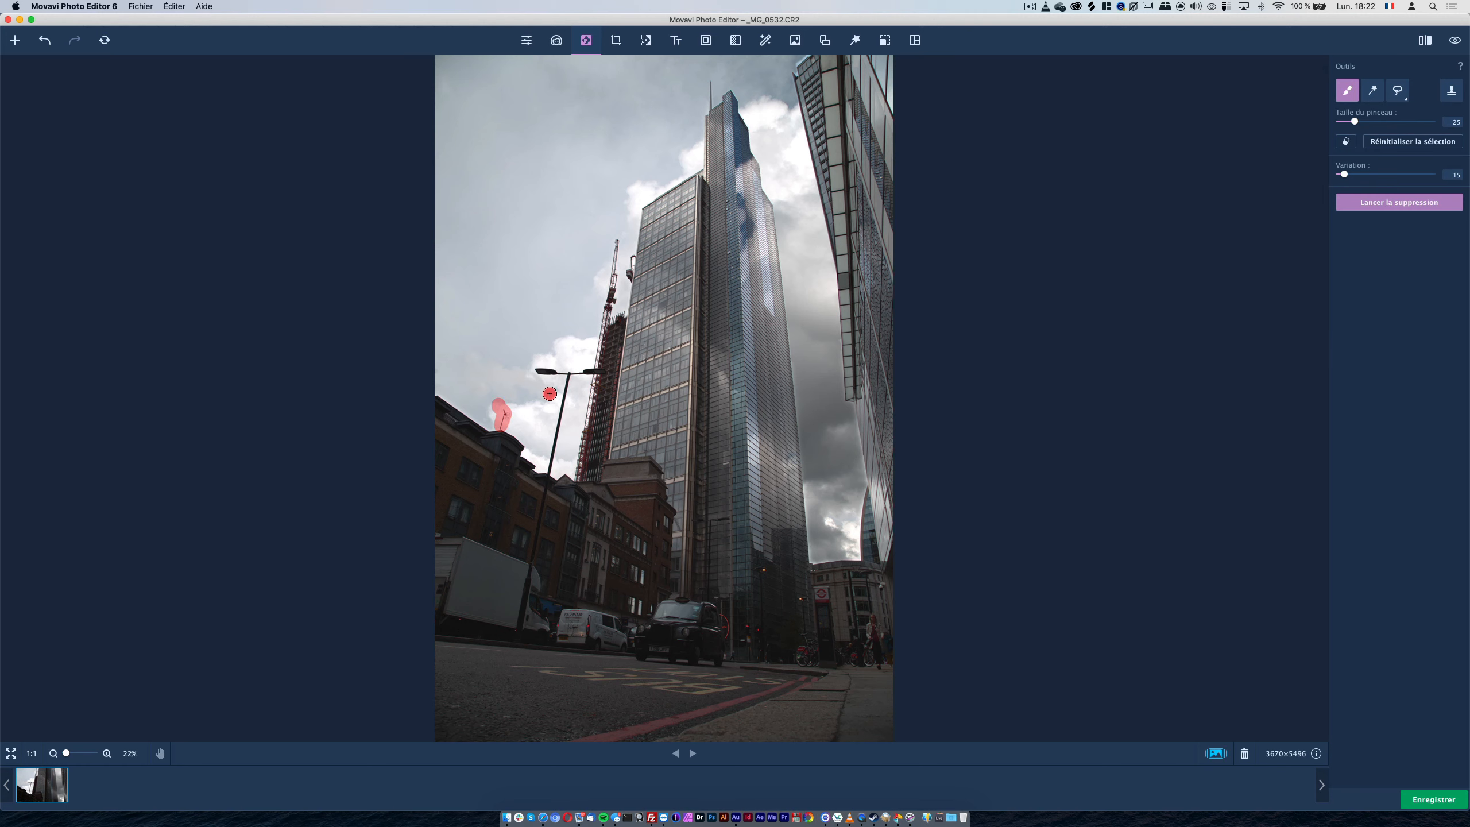
pyautogui.click(1397, 202)
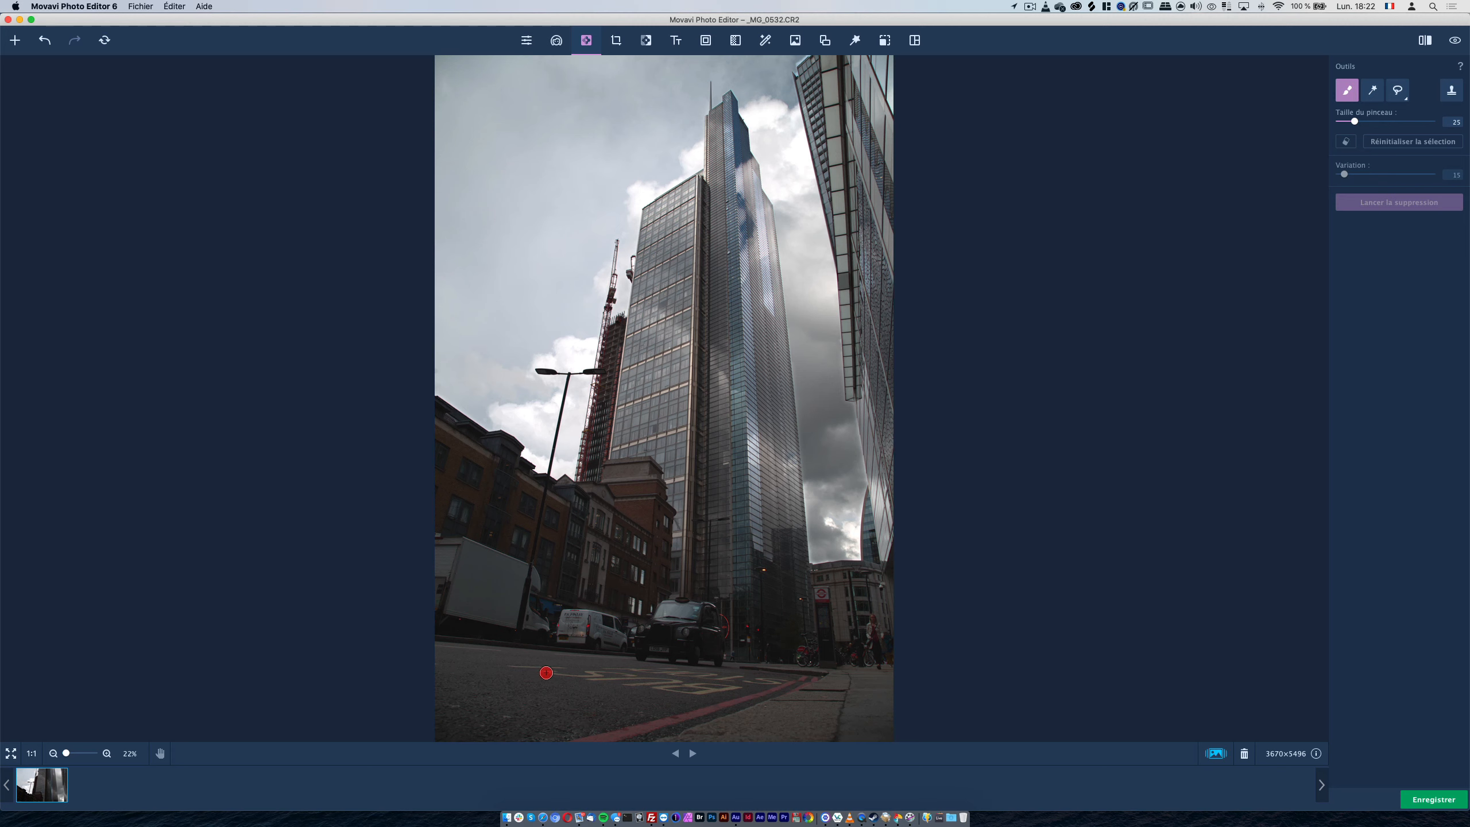
# Step: Try to erase all the yellow road lettering at once with the size 25 removal brush
pyautogui.moveTo(541, 666)
pyautogui.mouseDown()
pyautogui.moveTo(674, 687)
pyautogui.moveTo(779, 680)
pyautogui.moveTo(631, 672)
pyautogui.moveTo(683, 689)
pyautogui.mouseUp()
pyautogui.click(1386, 202)
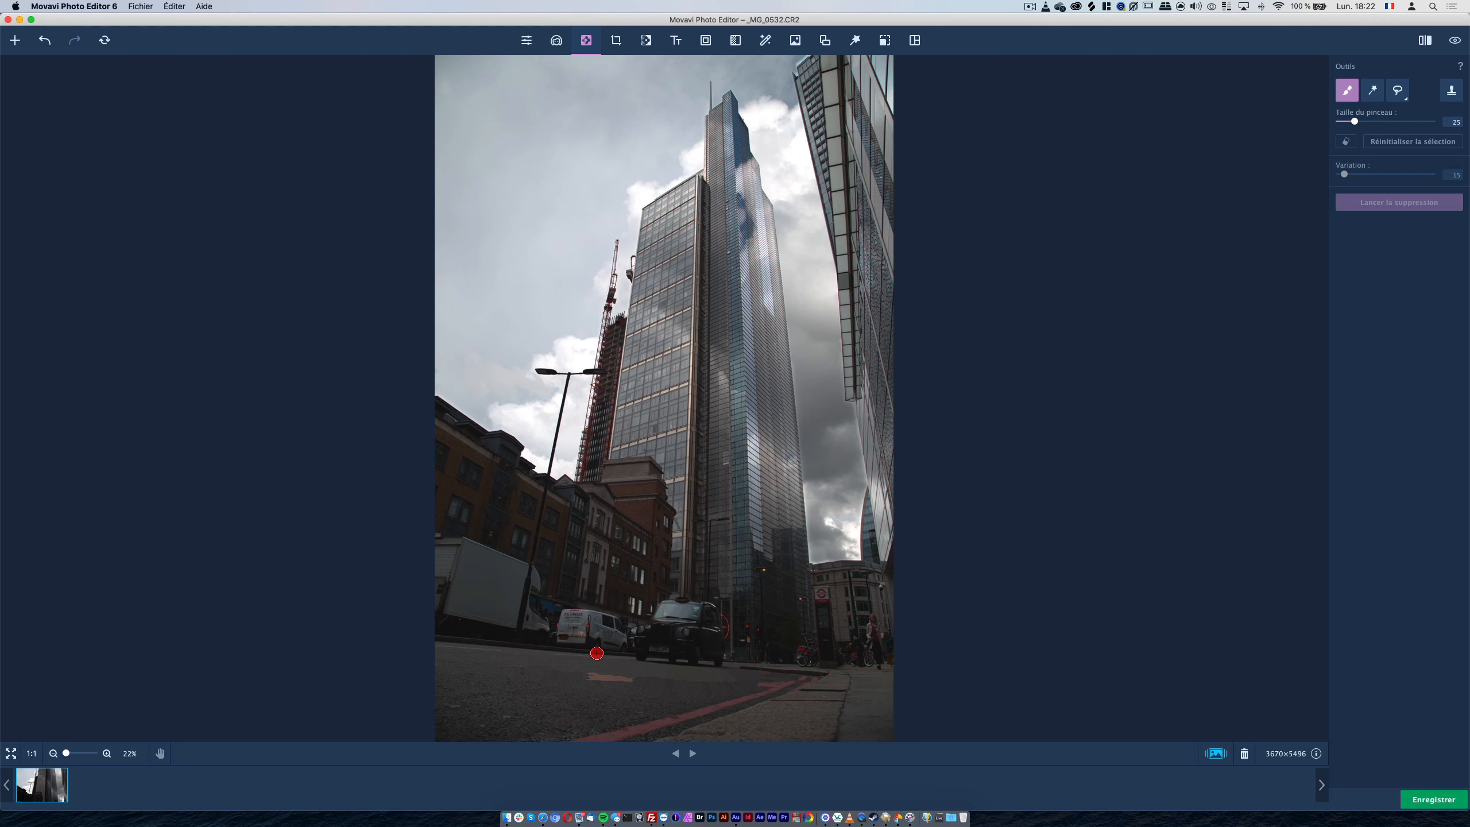
# Step: Set up the clone stamp for the road in front of the taxi with size 66 and softness 41
pyautogui.click(106, 754)
pyautogui.click(106, 754)
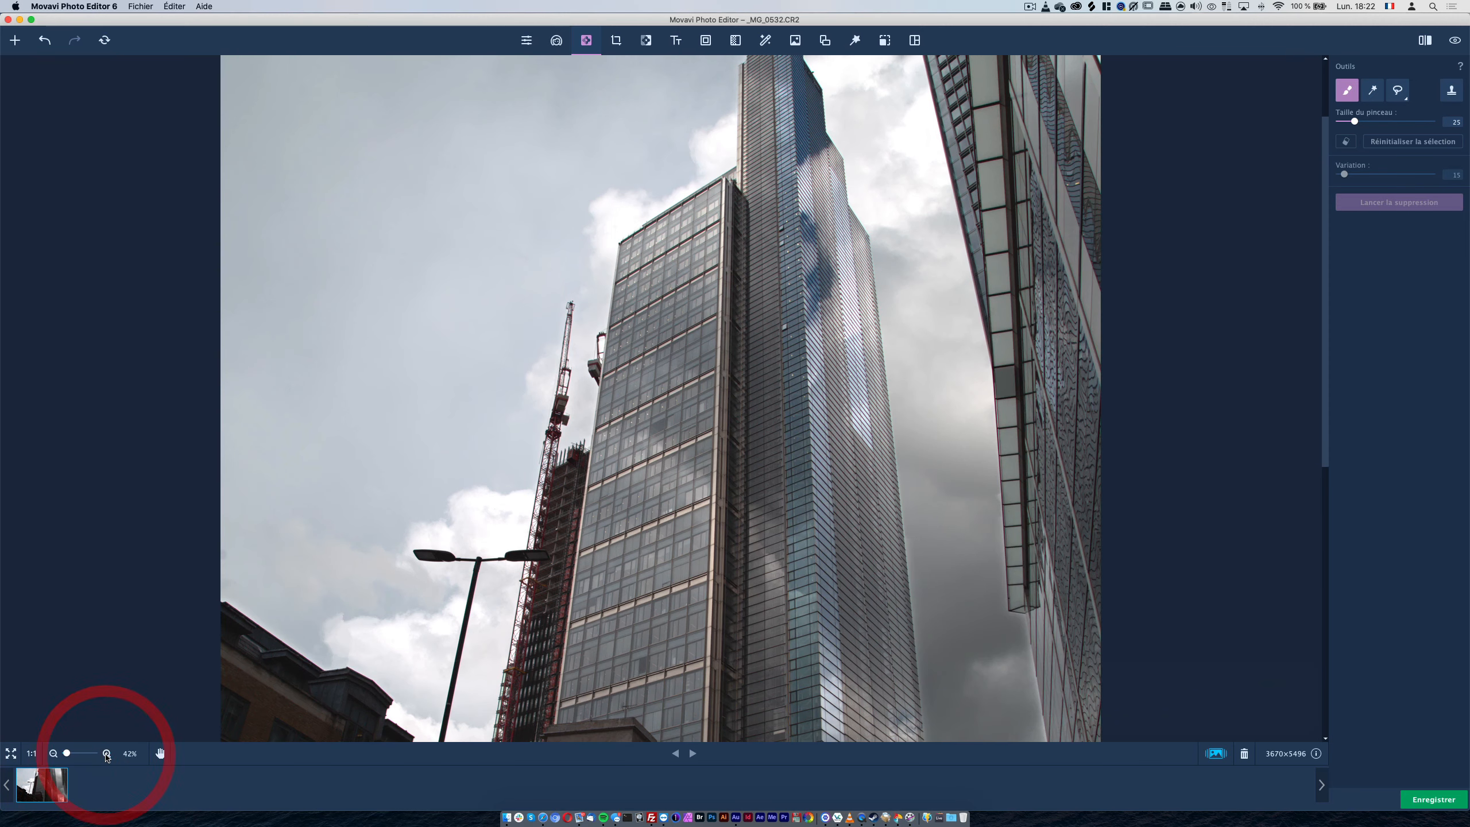
pyautogui.click(106, 754)
pyautogui.click(1326, 488)
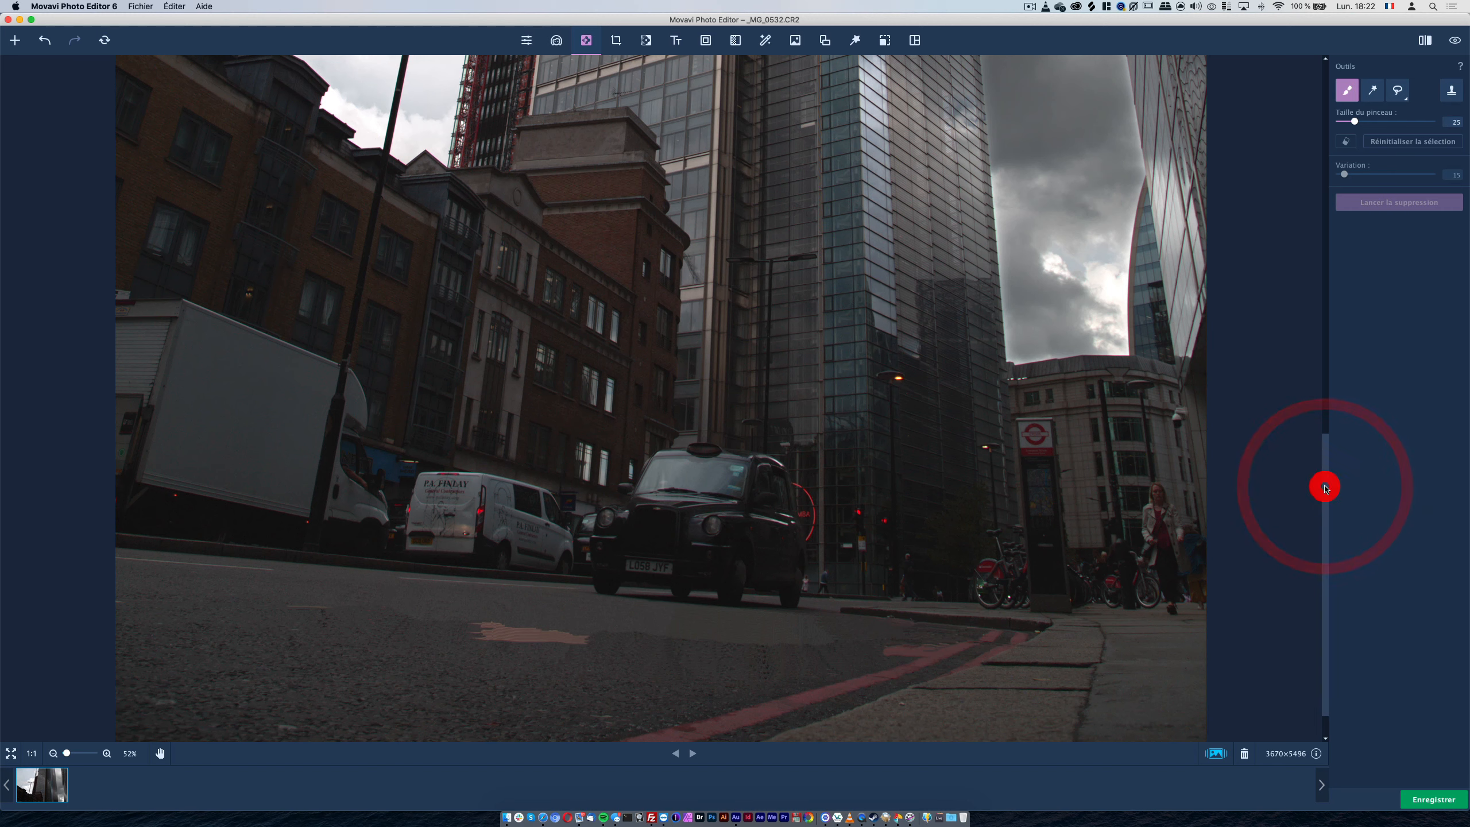
pyautogui.click(1449, 91)
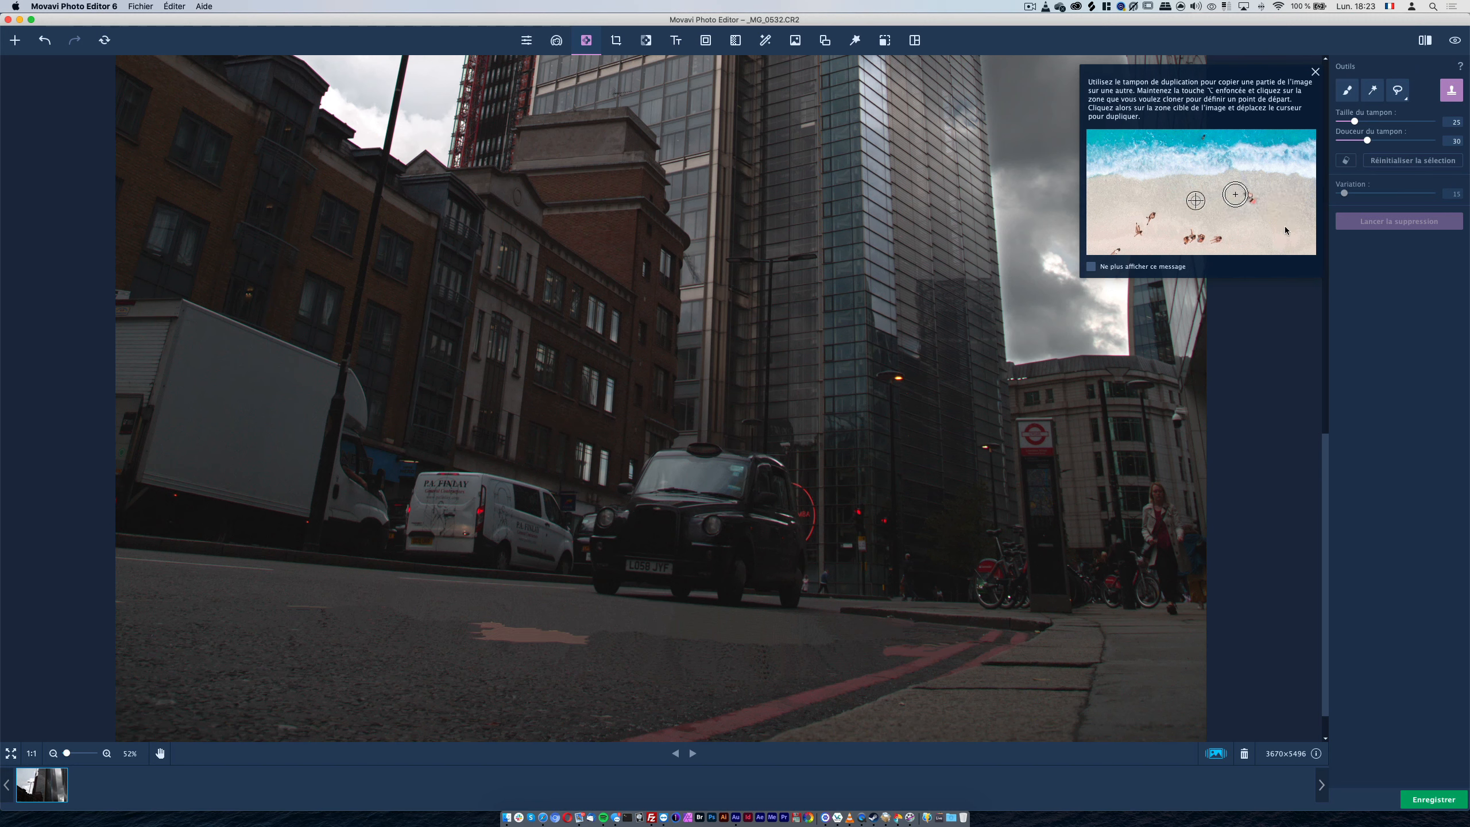
pyautogui.moveTo(1355, 121)
pyautogui.mouseDown()
pyautogui.moveTo(1425, 126)
pyautogui.moveTo(1370, 141)
pyautogui.mouseUp()
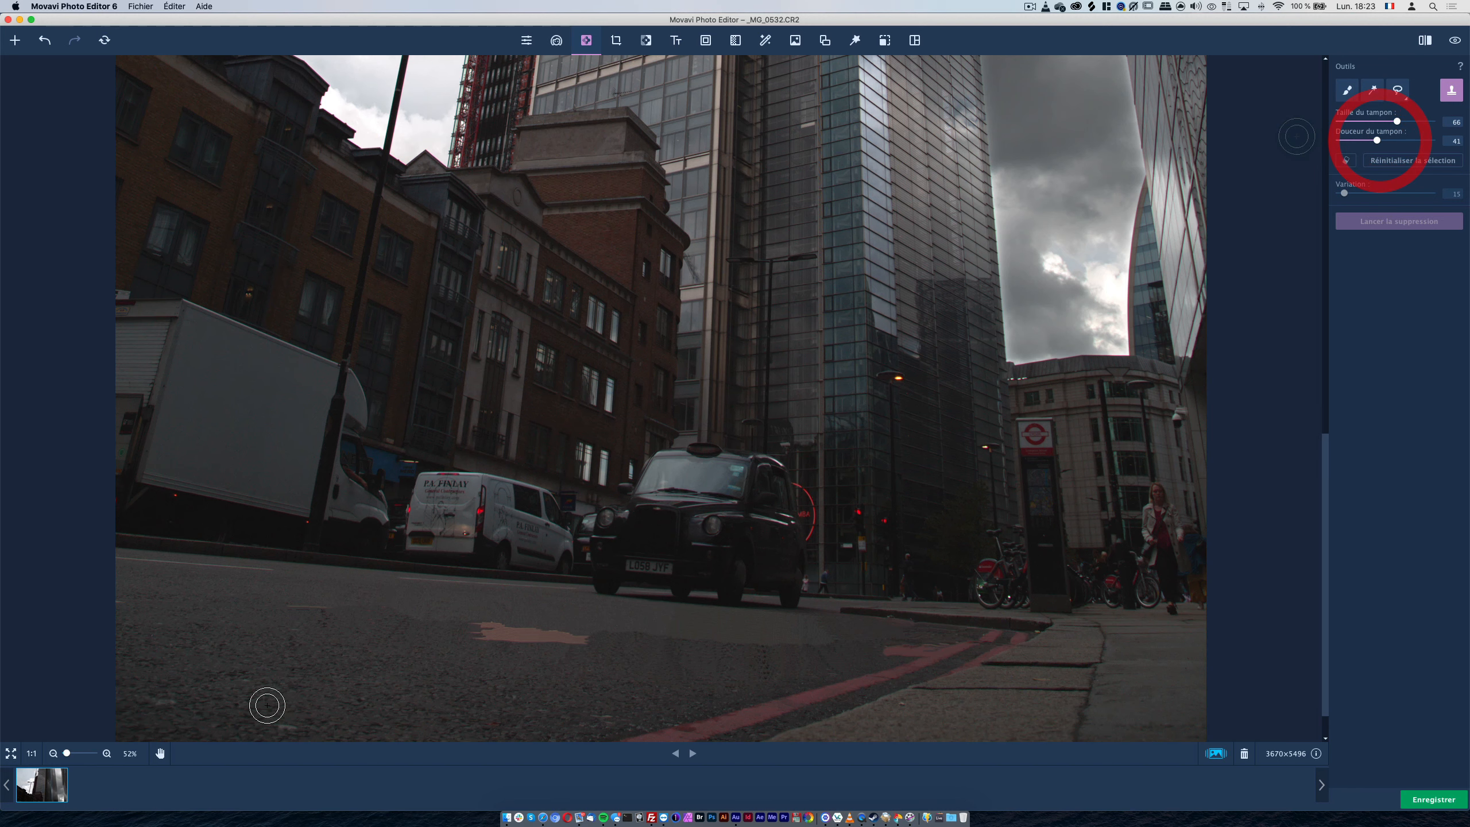
# Step: Try to clone clean asphalt from beside the orange patch over the leftover marks on the road
pyautogui.press('alt')
pyautogui.keyDown('alt'); pyautogui.click(445, 607); pyautogui.keyUp('alt')
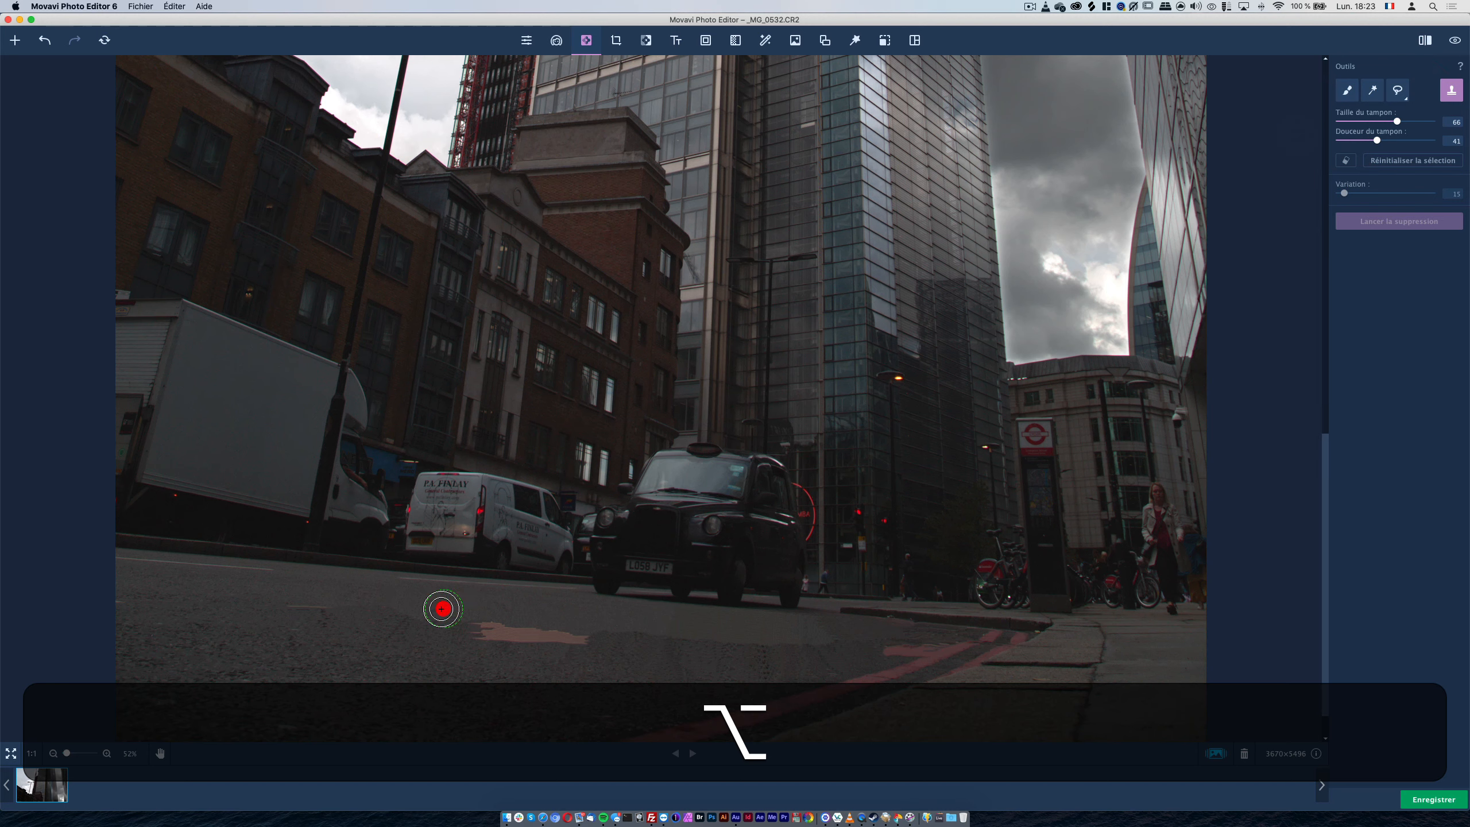
pyautogui.moveTo(406, 610); pyautogui.dragTo(432, 612)
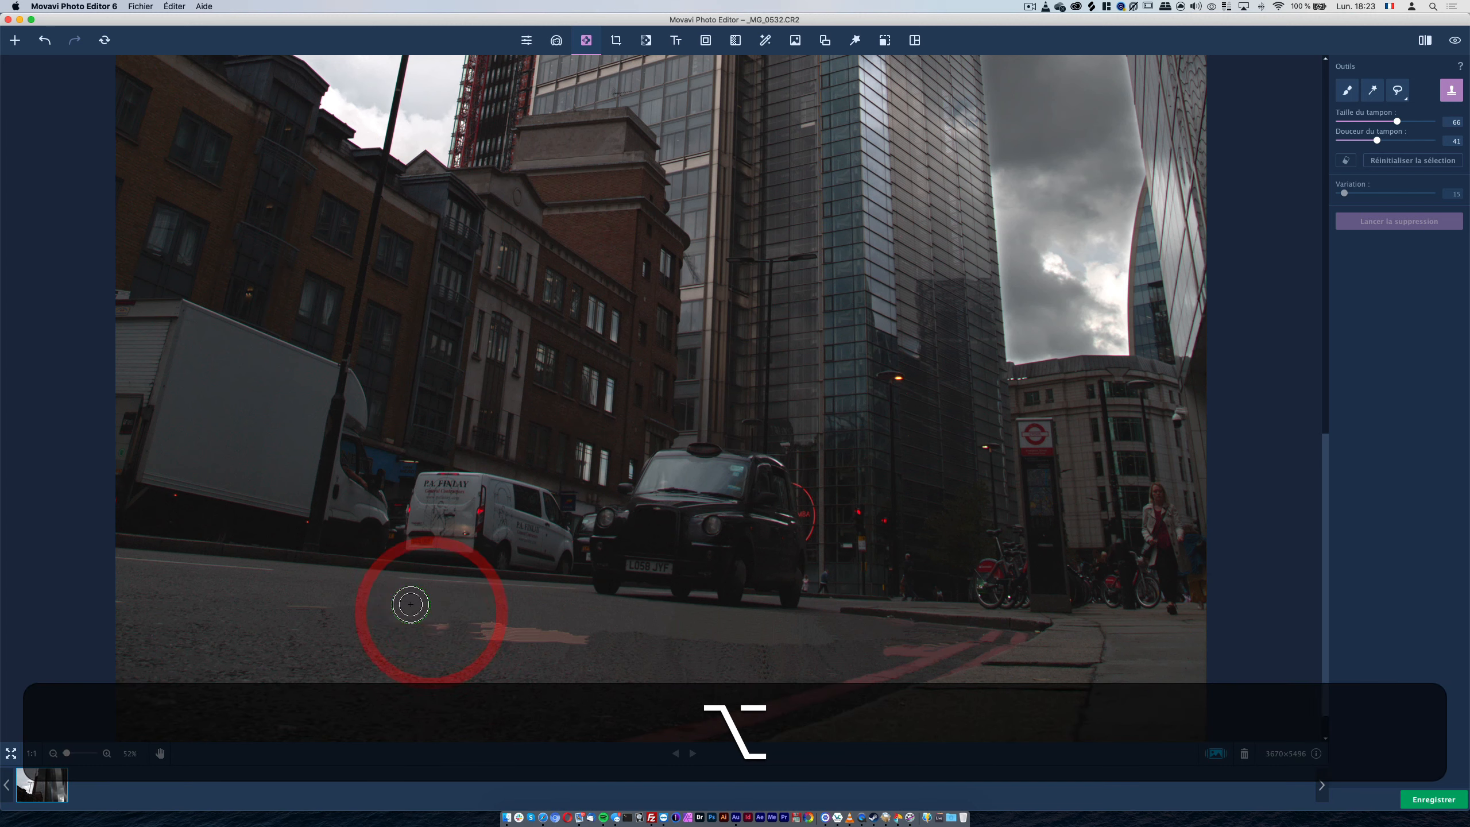
pyautogui.keyDown('alt'); pyautogui.click(411, 606); pyautogui.keyUp('alt')
pyautogui.click(394, 609)
pyautogui.keyDown('alt'); pyautogui.click(606, 611); pyautogui.keyUp('alt')
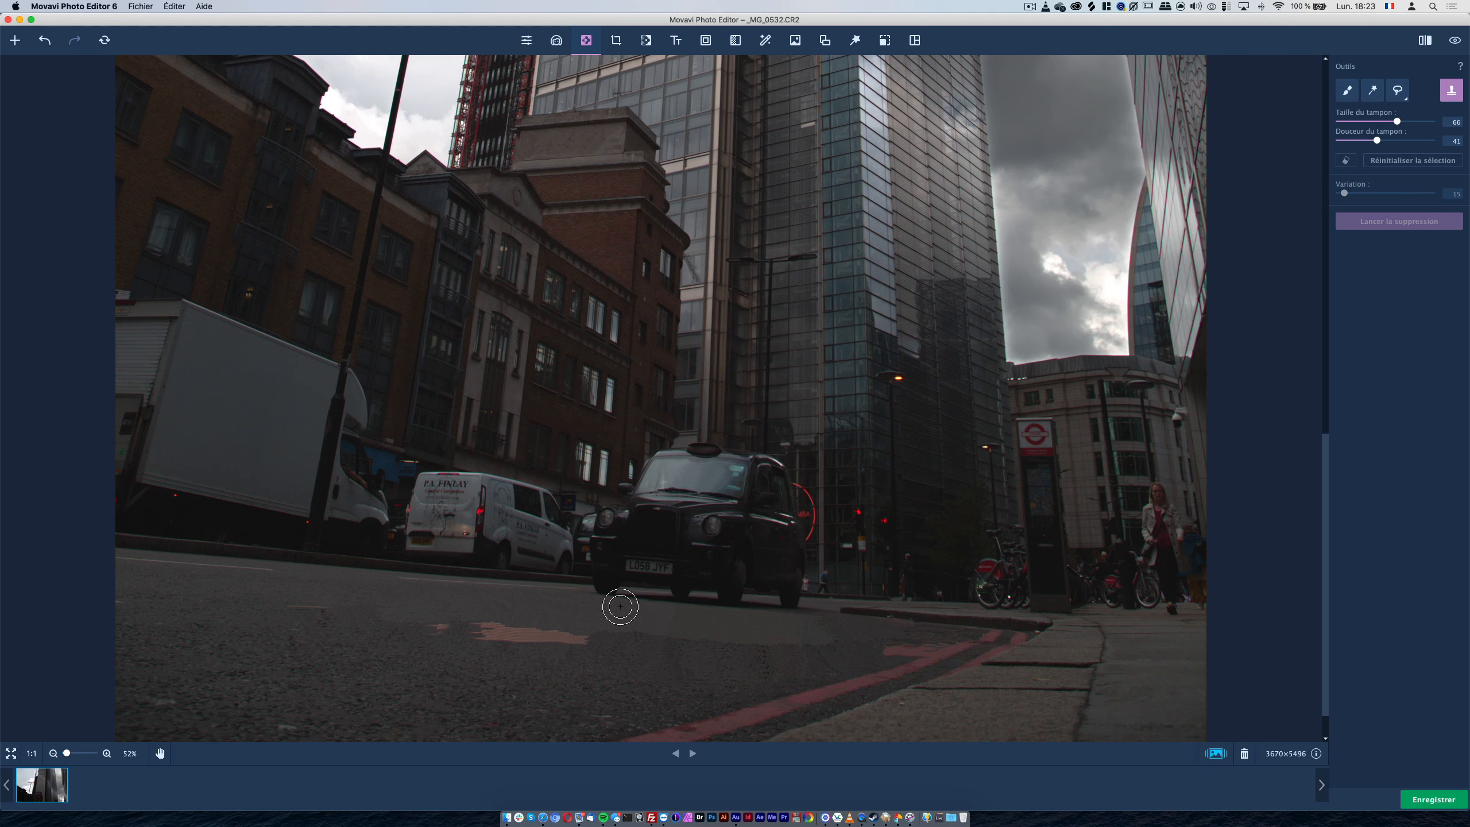
# Step: Inspect the road at 100% and undo the clone stamp strokes and the removal of the road lettering
pyautogui.click(32, 753)
pyautogui.scroll(-8, 438, 572)
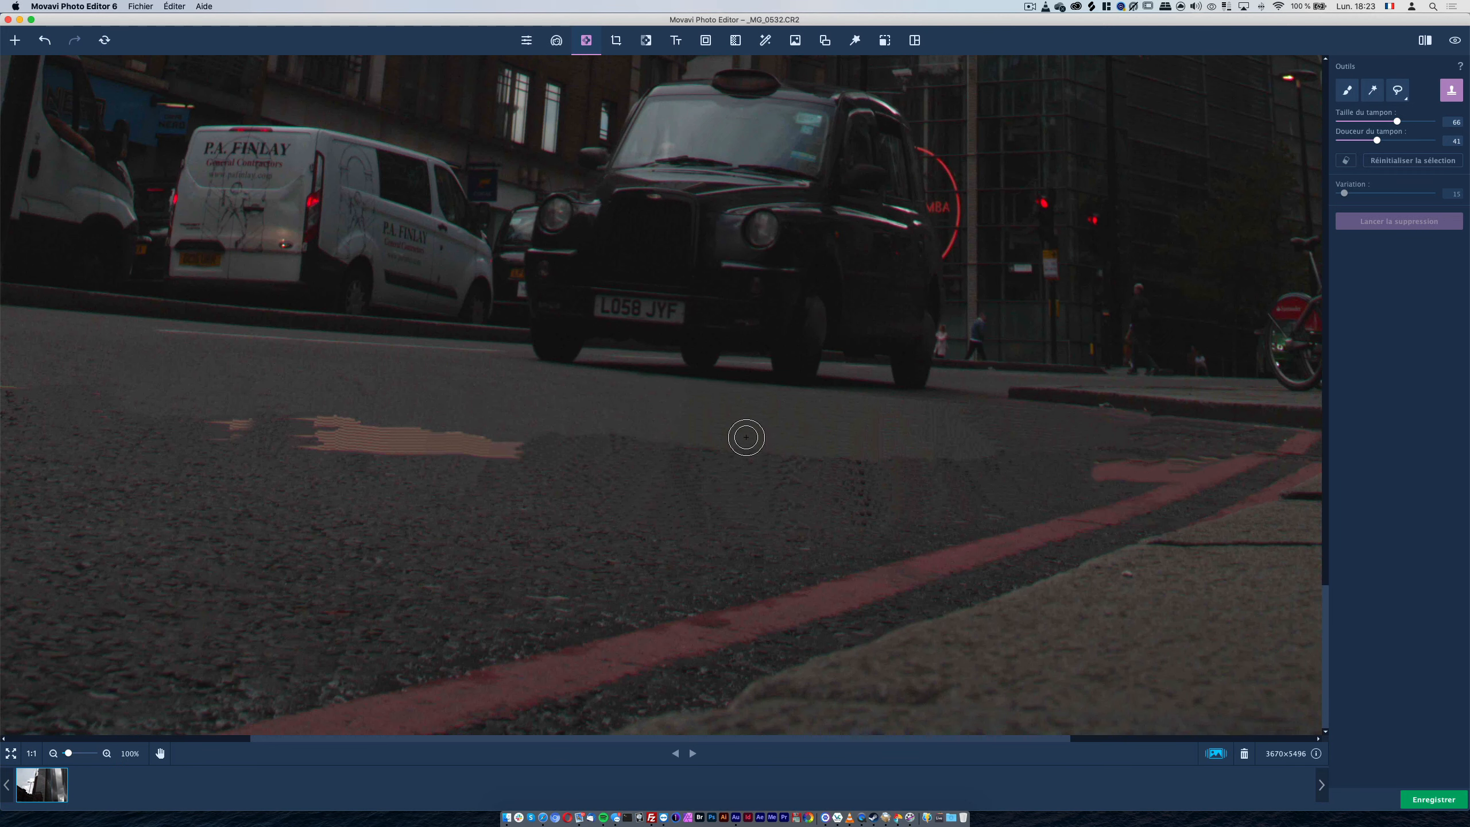
pyautogui.press('super+z')
pyautogui.press('super+z')
pyautogui.press('super+z')
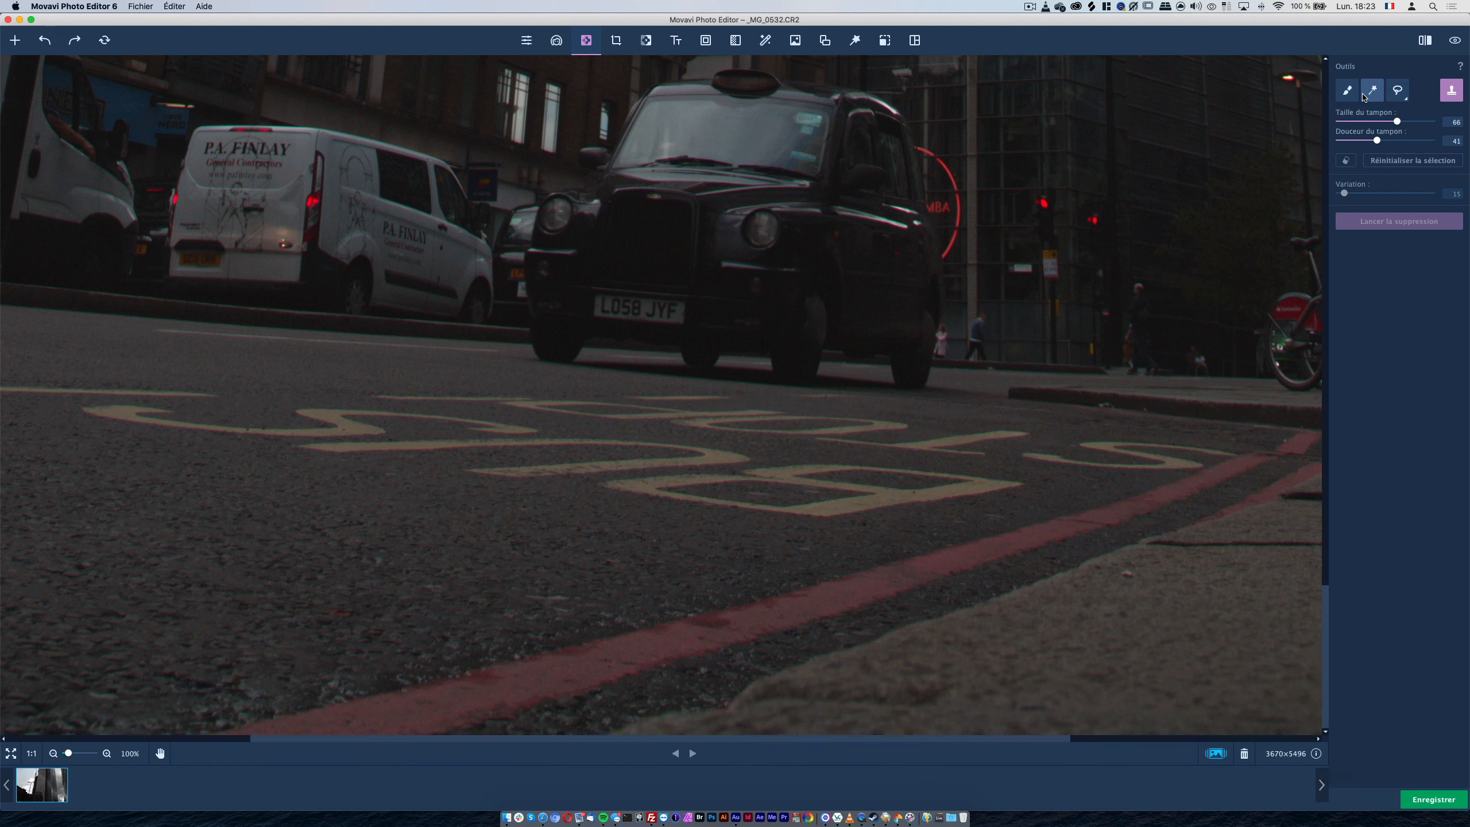
# Step: Erase the thin yellow road line with the size 66 removal brush, and erase its remnant together with the adjacent lettering's end
pyautogui.click(585, 46)
pyautogui.click(1347, 90)
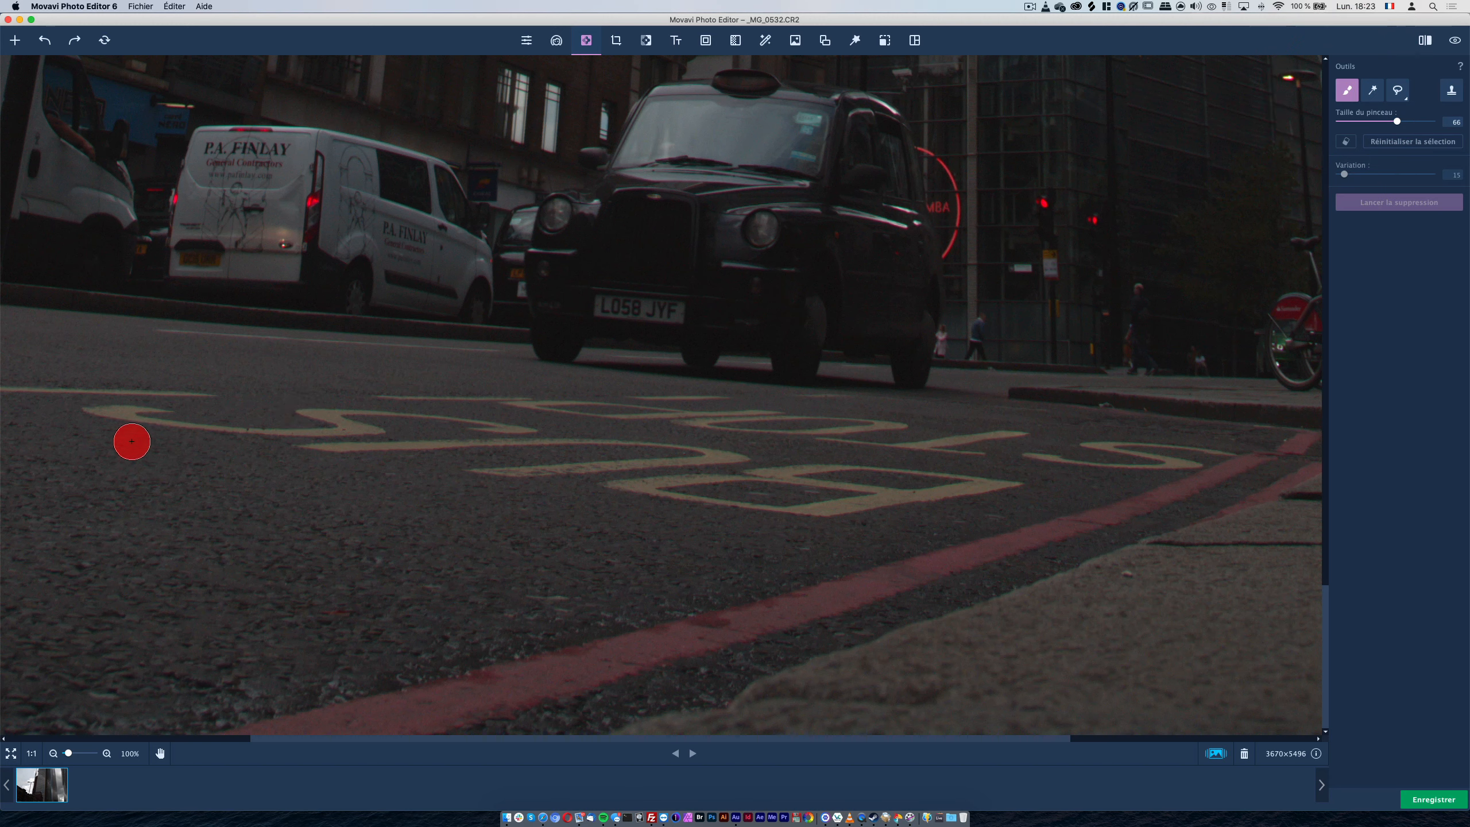
pyautogui.moveTo(216, 397); pyautogui.dragTo(397, 388)
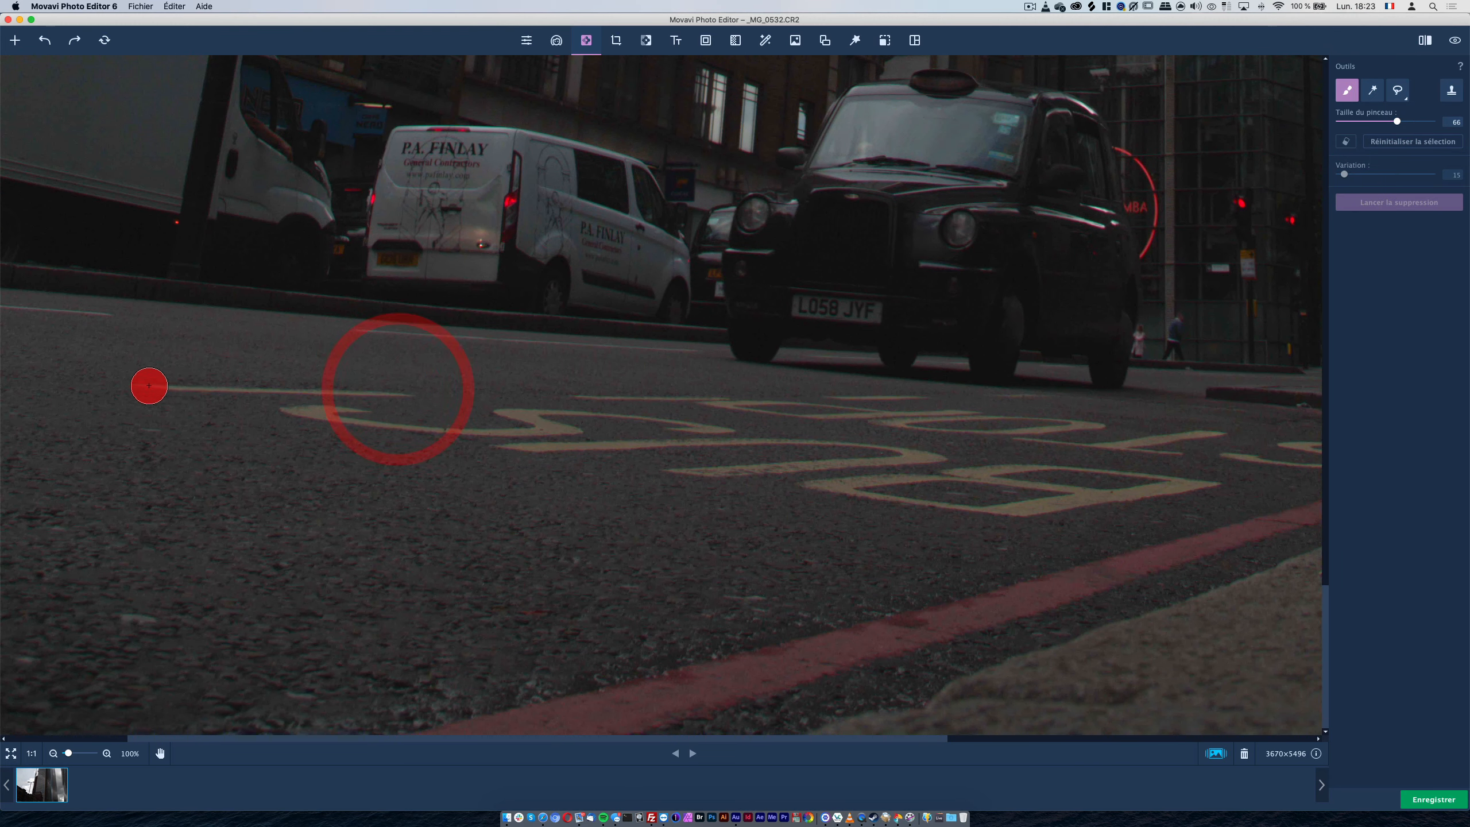
pyautogui.moveTo(149, 386); pyautogui.dragTo(415, 385)
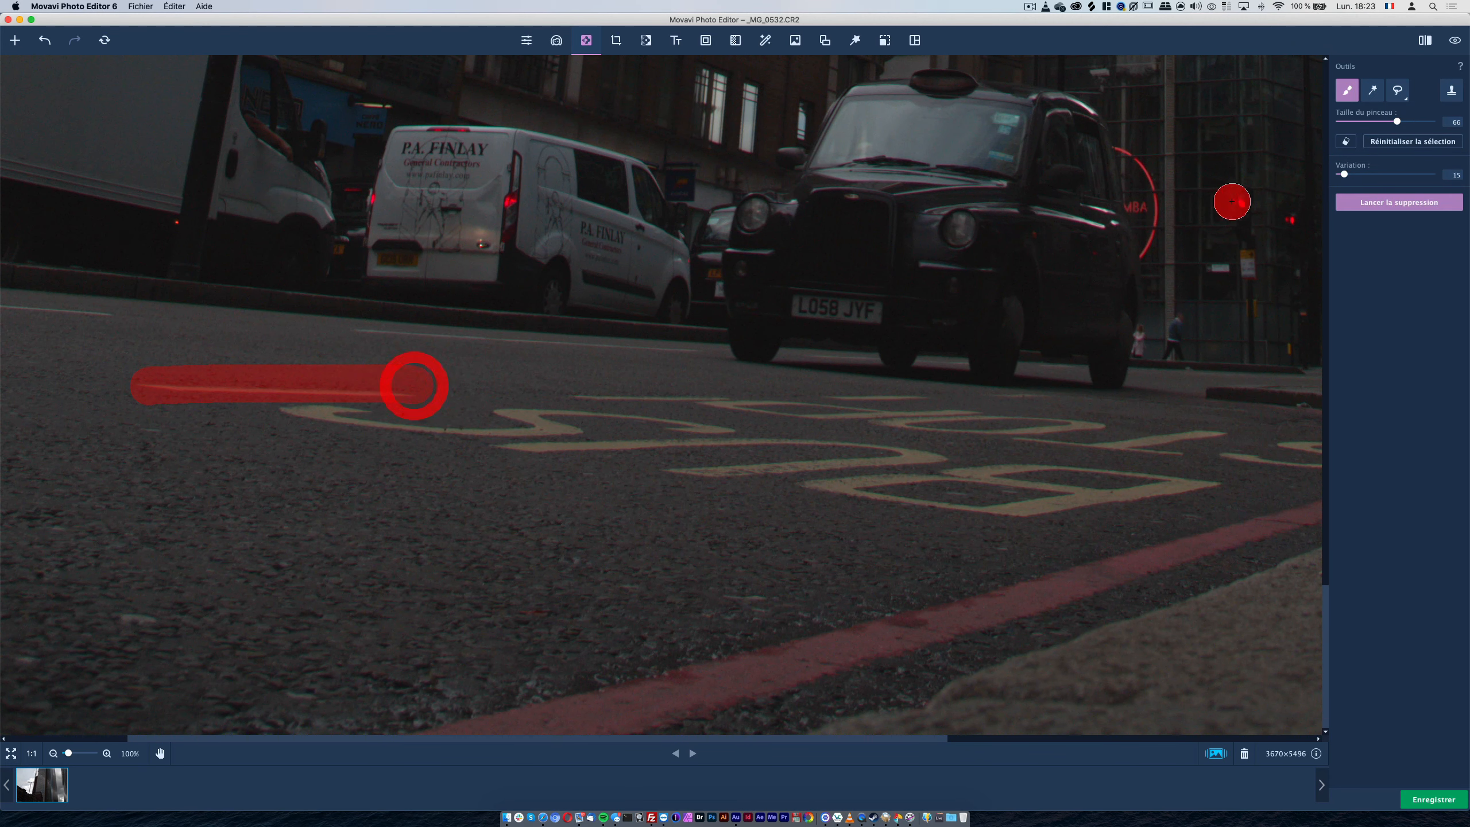
pyautogui.click(1417, 201)
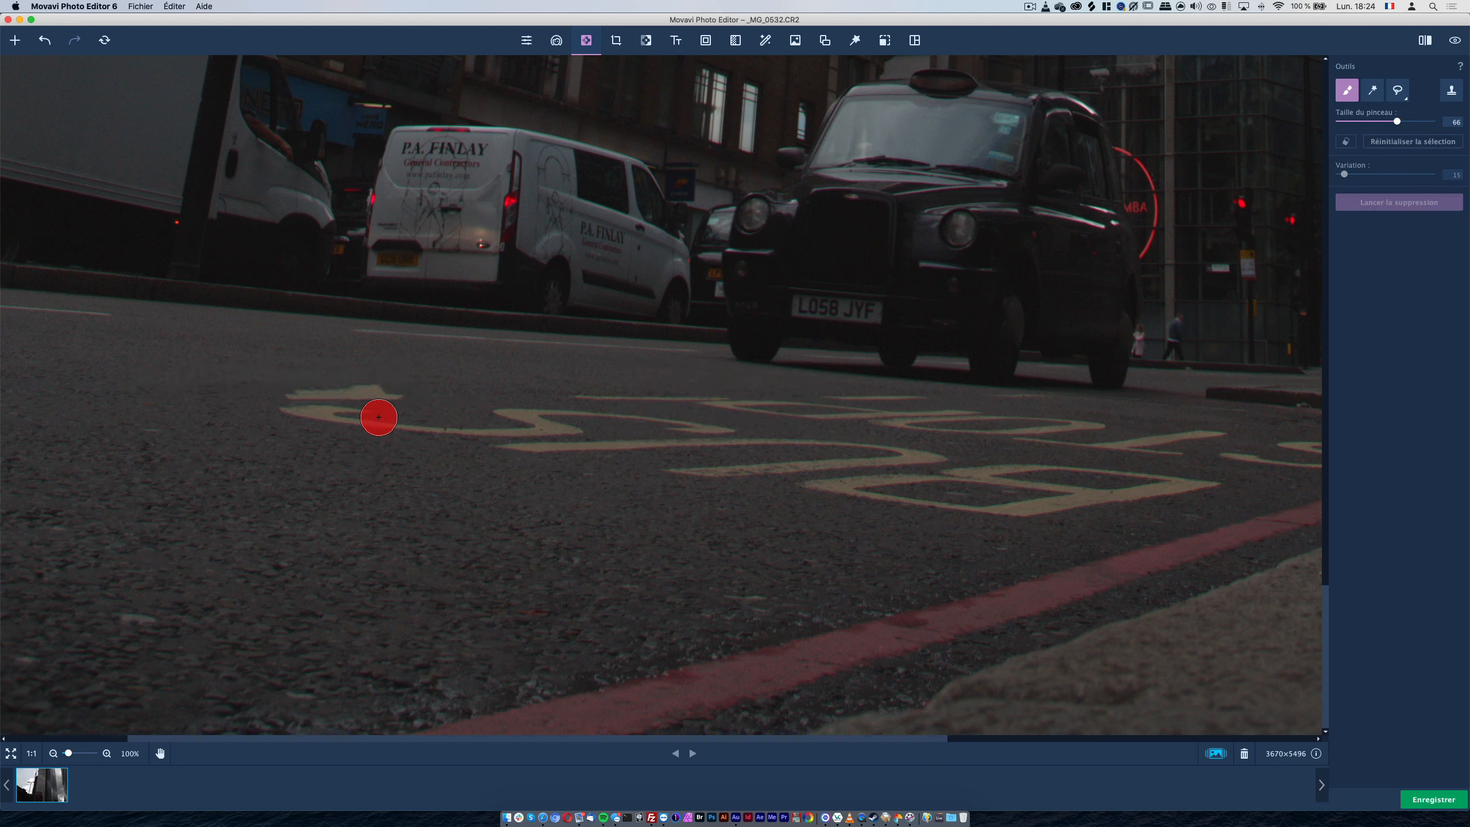
pyautogui.moveTo(283, 398)
pyautogui.mouseDown()
pyautogui.moveTo(378, 394)
pyautogui.moveTo(325, 403)
pyautogui.moveTo(375, 425)
pyautogui.moveTo(289, 412)
pyautogui.moveTo(328, 412)
pyautogui.mouseUp()
pyautogui.click(1395, 203)
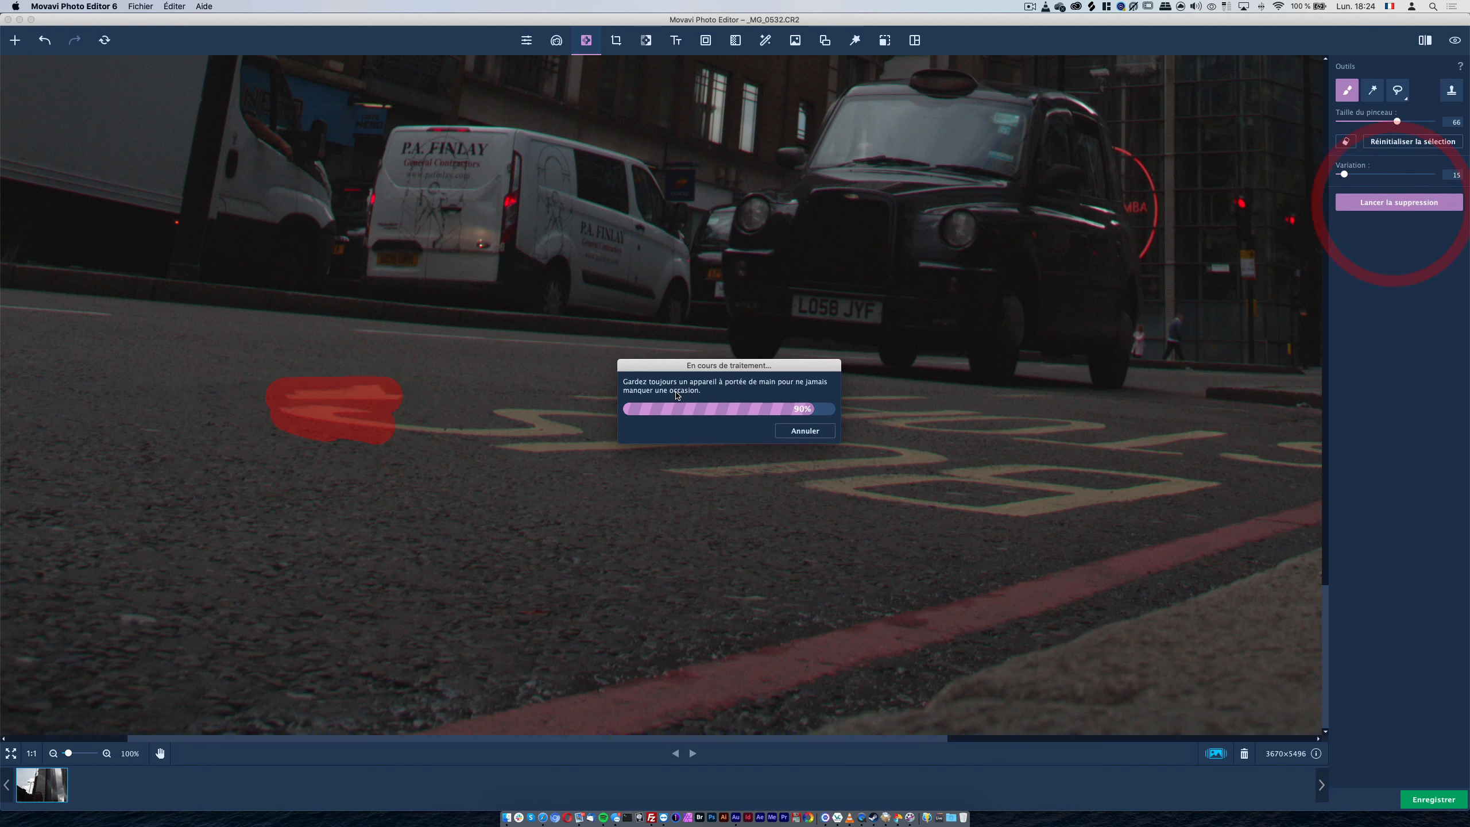
# Step: Erase the tail and body of the road lettering's S with the removal brush, raising the variation to 47 for the body
pyautogui.moveTo(362, 423); pyautogui.dragTo(444, 429)
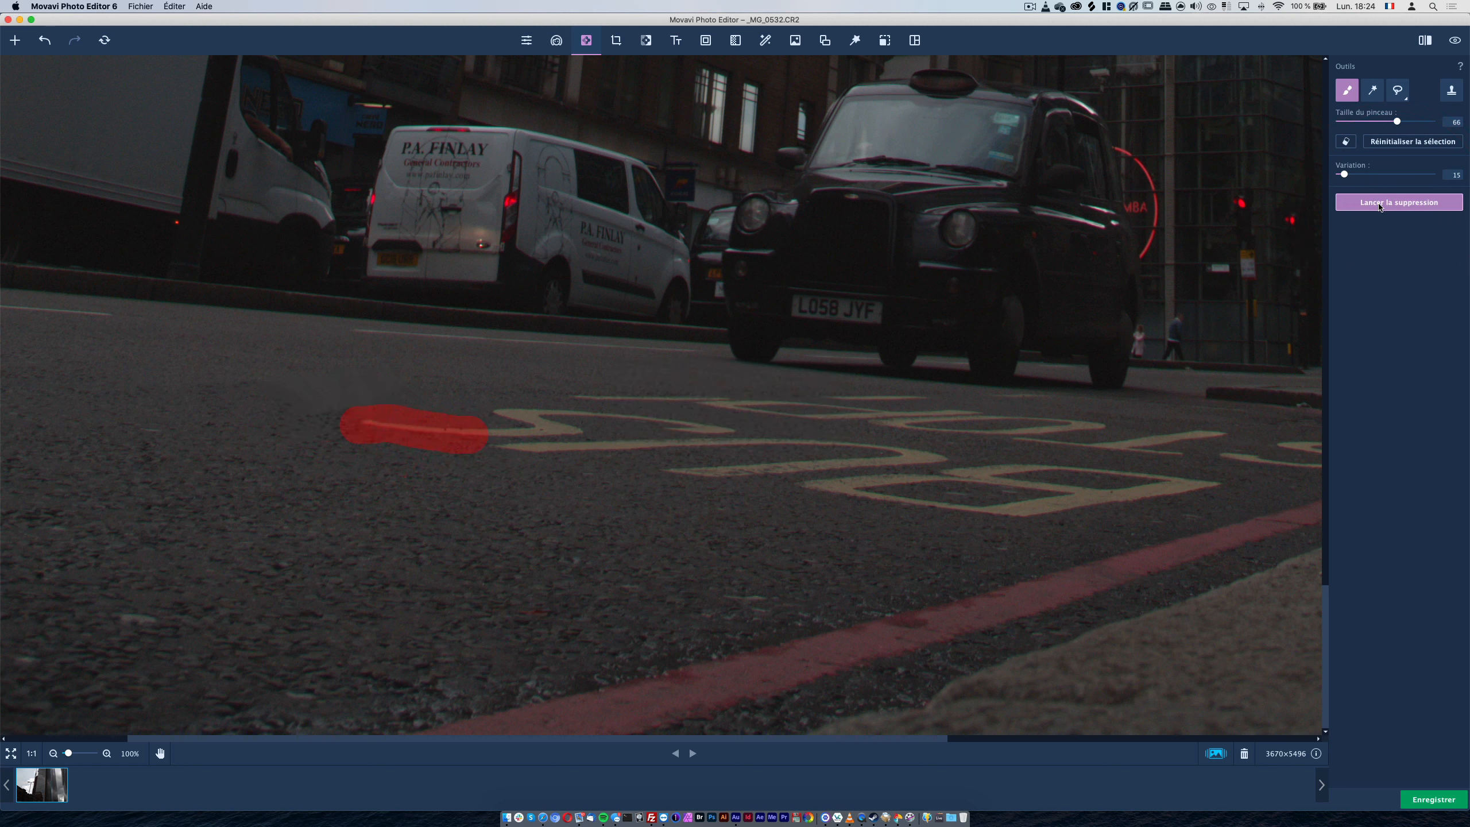
pyautogui.click(1381, 204)
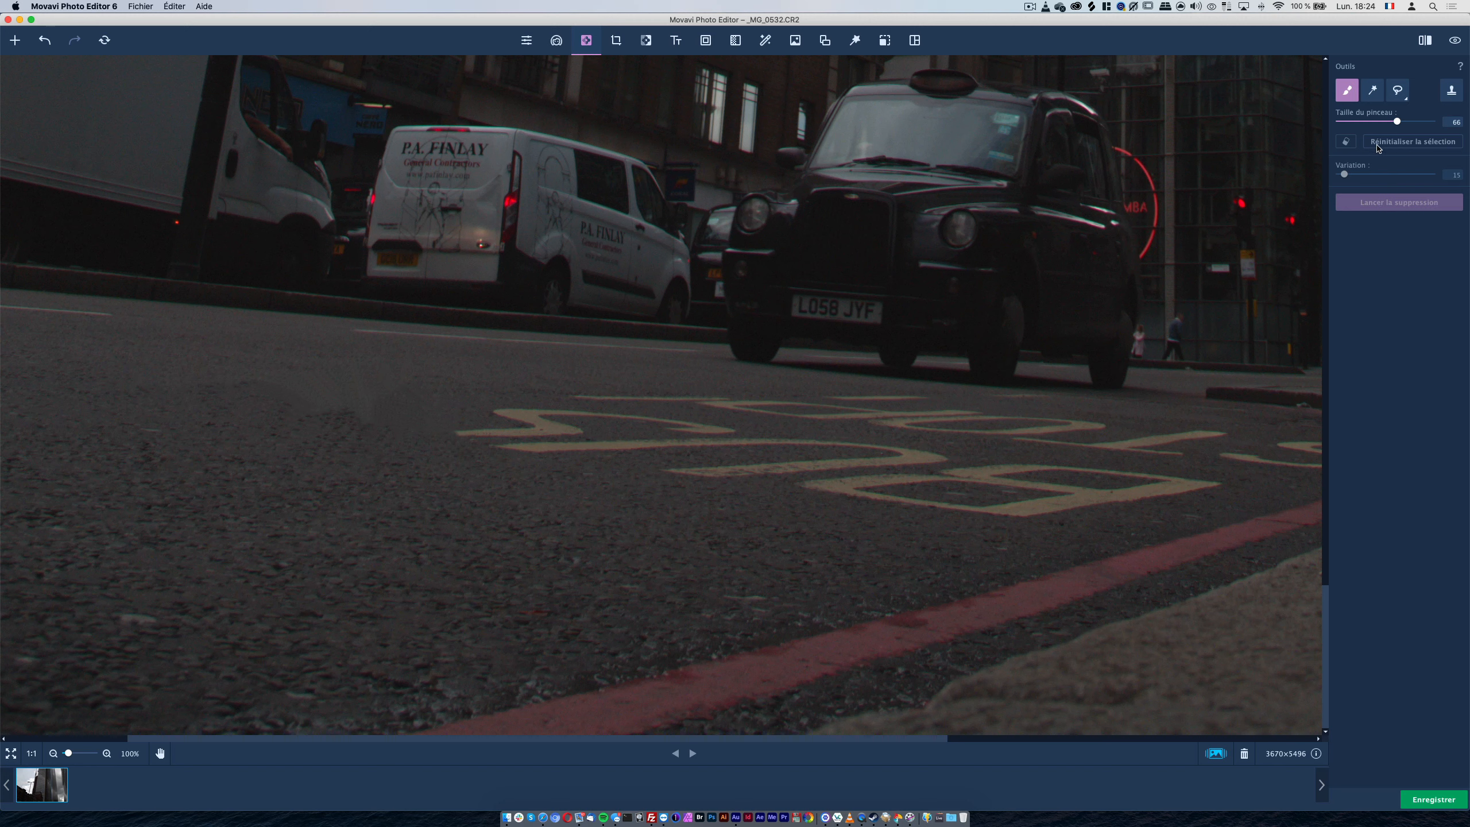
pyautogui.moveTo(463, 430)
pyautogui.mouseDown()
pyautogui.moveTo(698, 427)
pyautogui.moveTo(463, 417)
pyautogui.mouseUp()
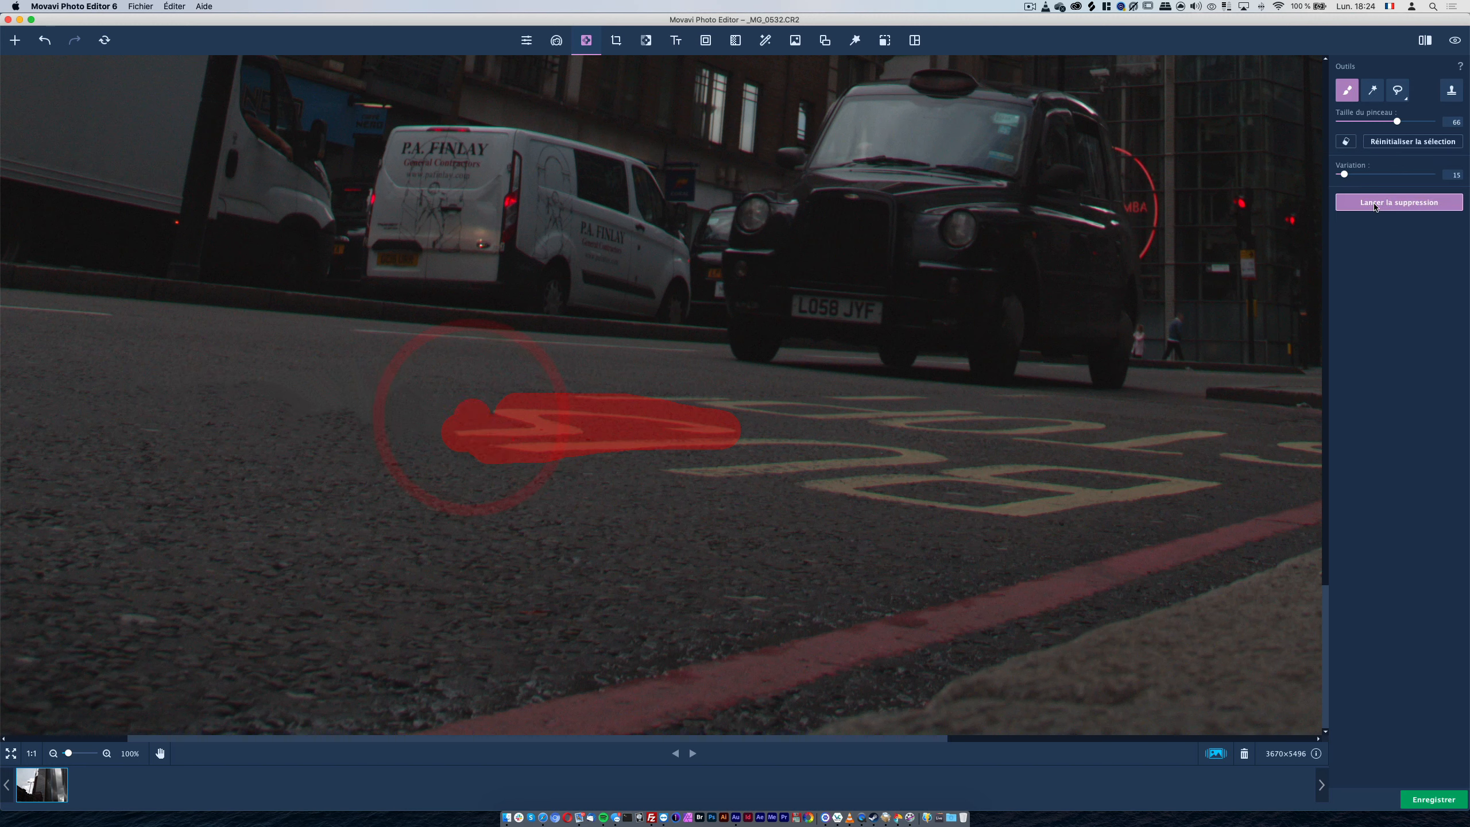
pyautogui.moveTo(1344, 176); pyautogui.dragTo(1377, 175)
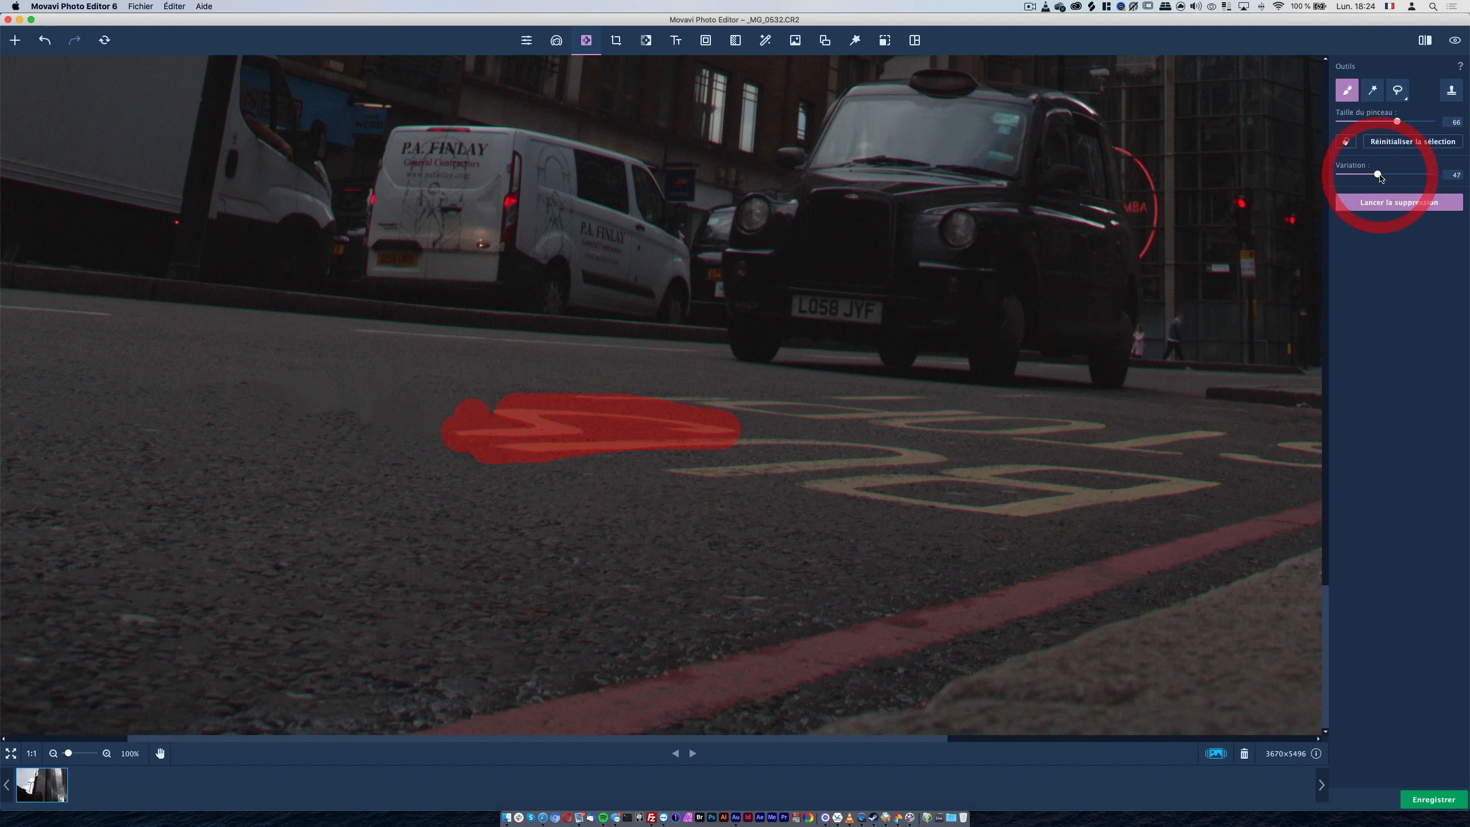
pyautogui.click(1383, 209)
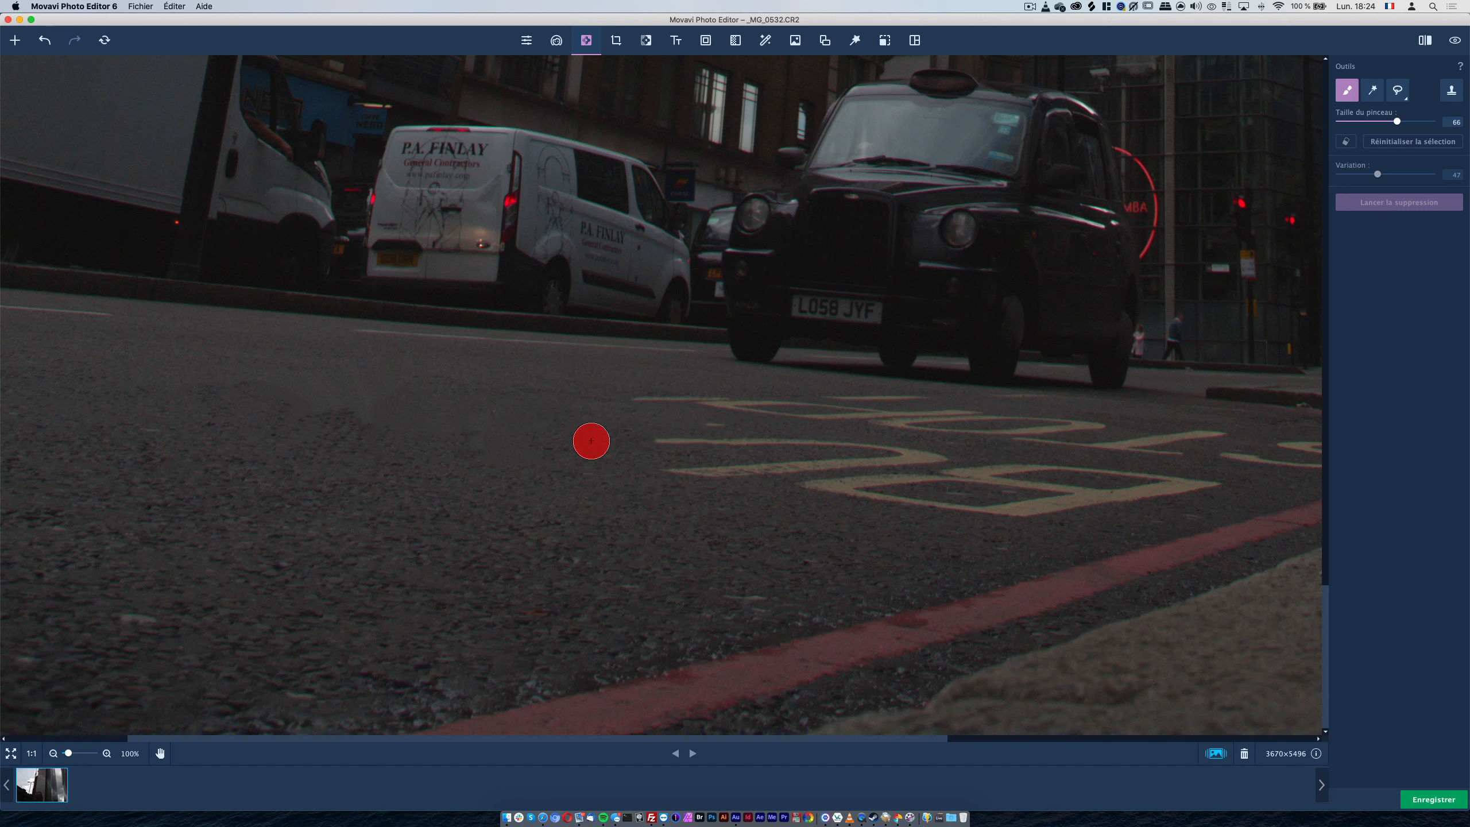
# Step: Undo the removals of the S and the thin yellow line, back to the brushed selection over that line
pyautogui.press('super+z')
pyautogui.press('super+z')
pyautogui.press('super+z')
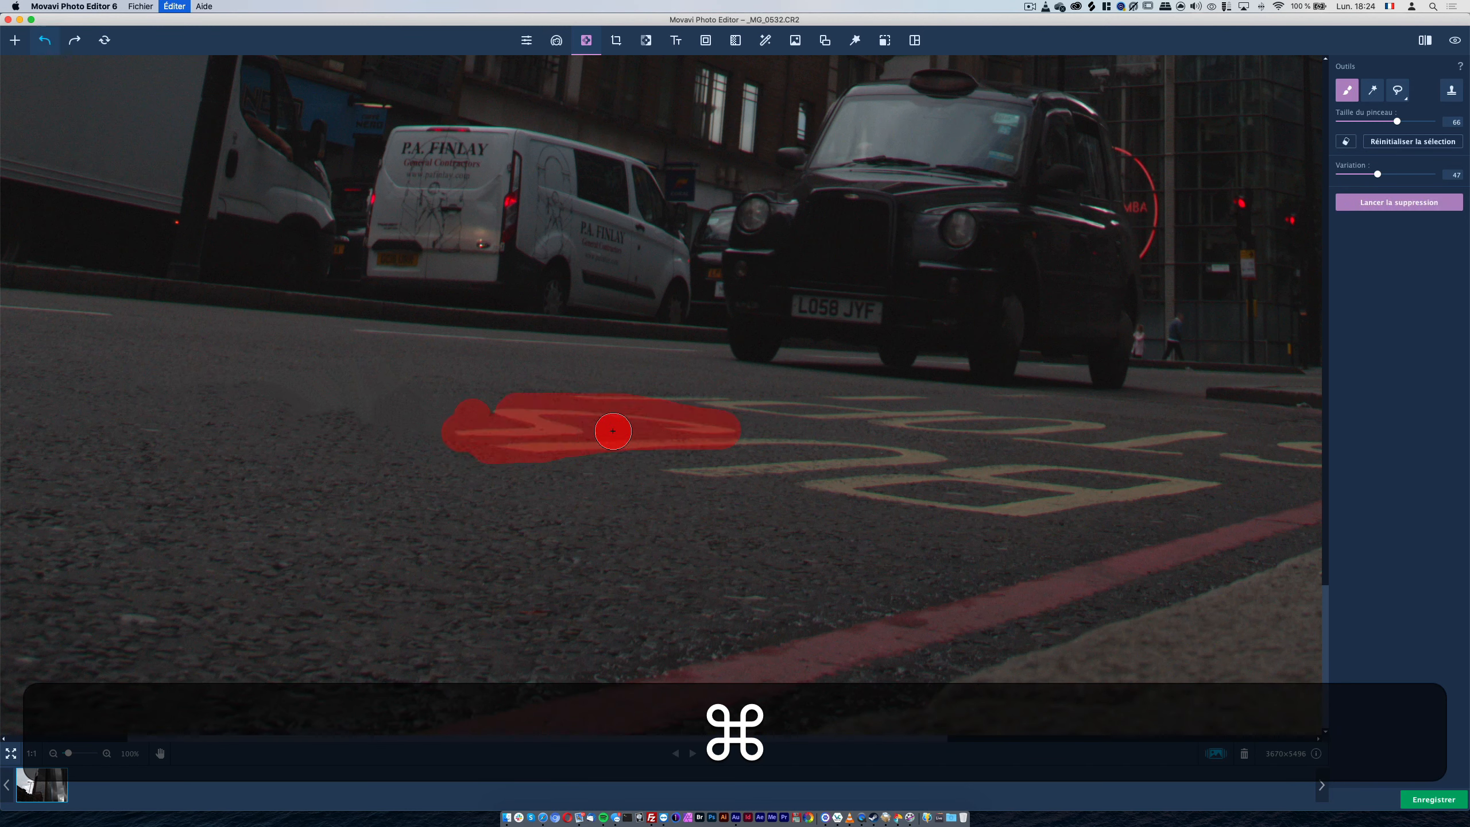
pyautogui.press('super+z')
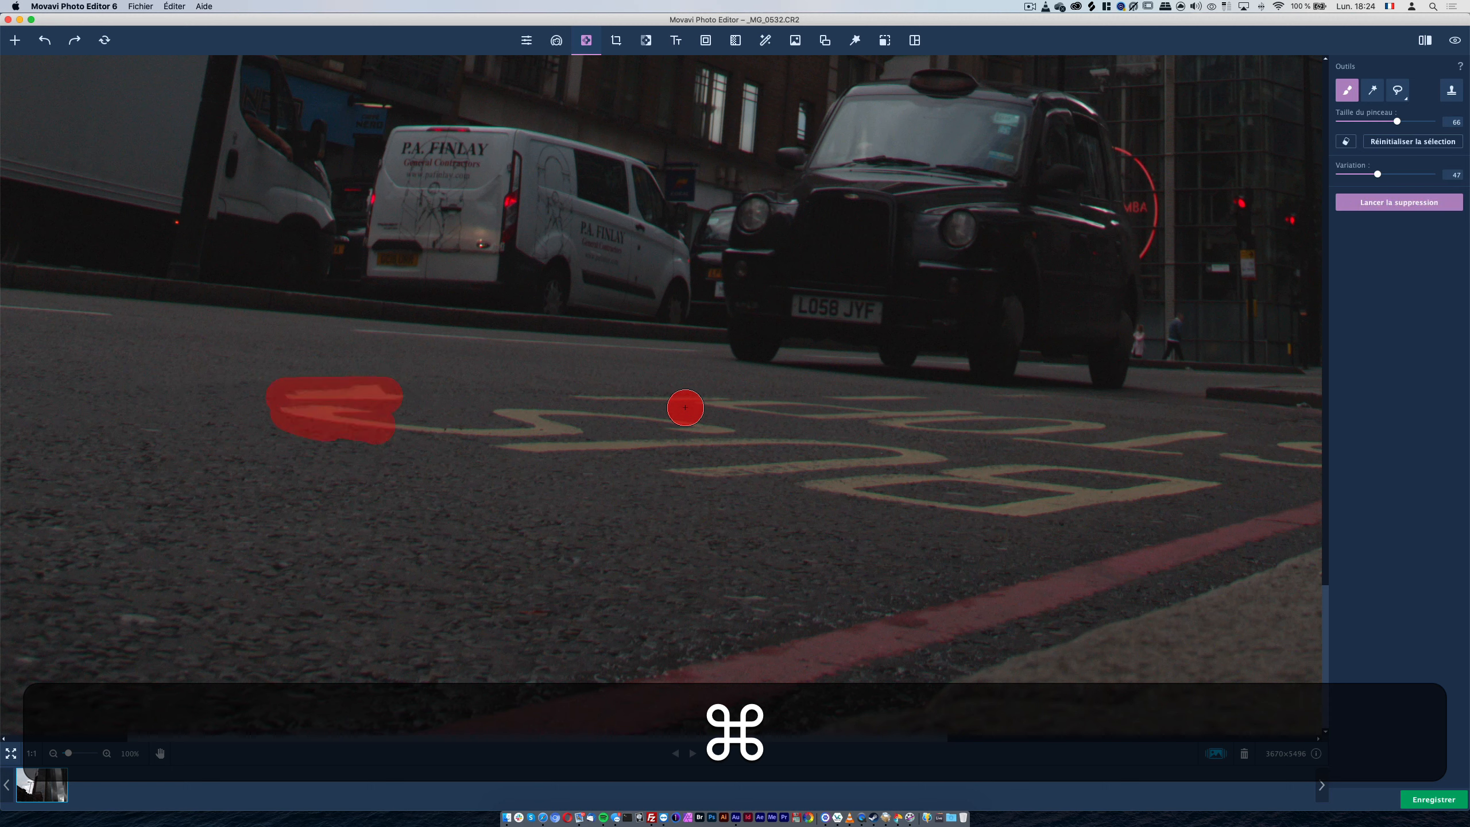
pyautogui.press('super+z')
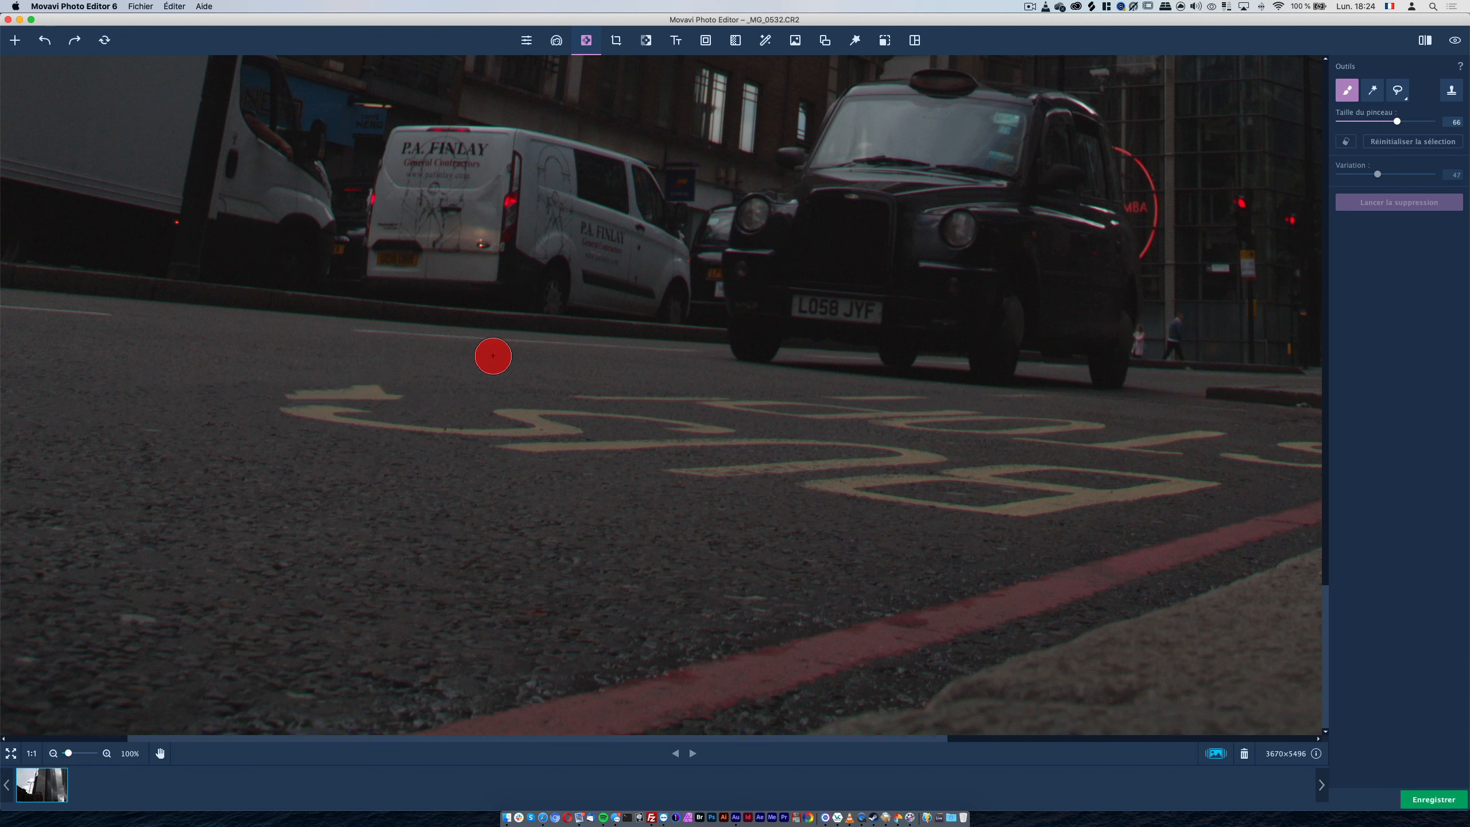
pyautogui.press('super+z')
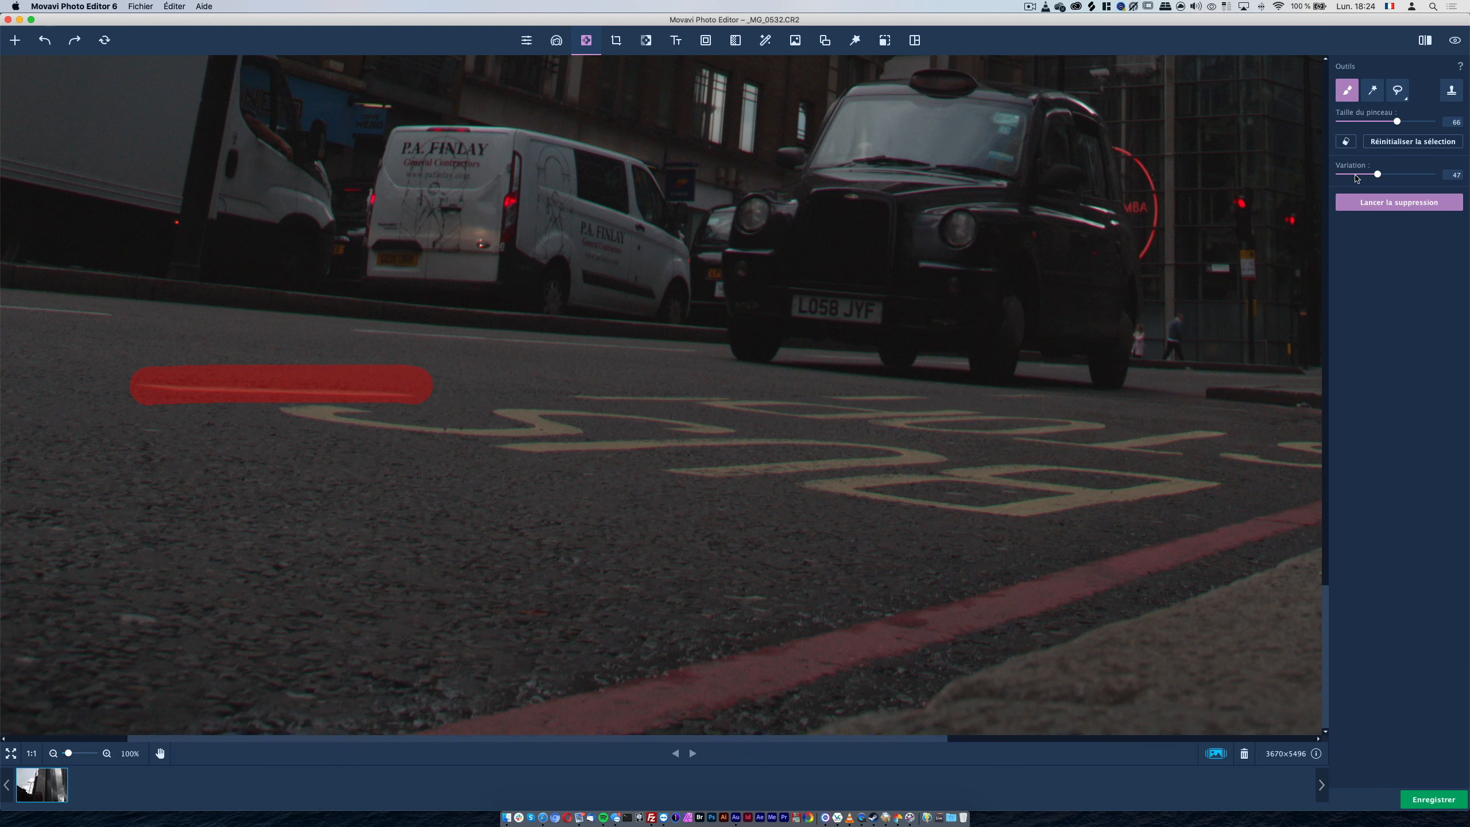
# Step: Erase the selected thin yellow line at variation 47, and erase its remnant together with the adjoining end of the letter S
pyautogui.click(1395, 205)
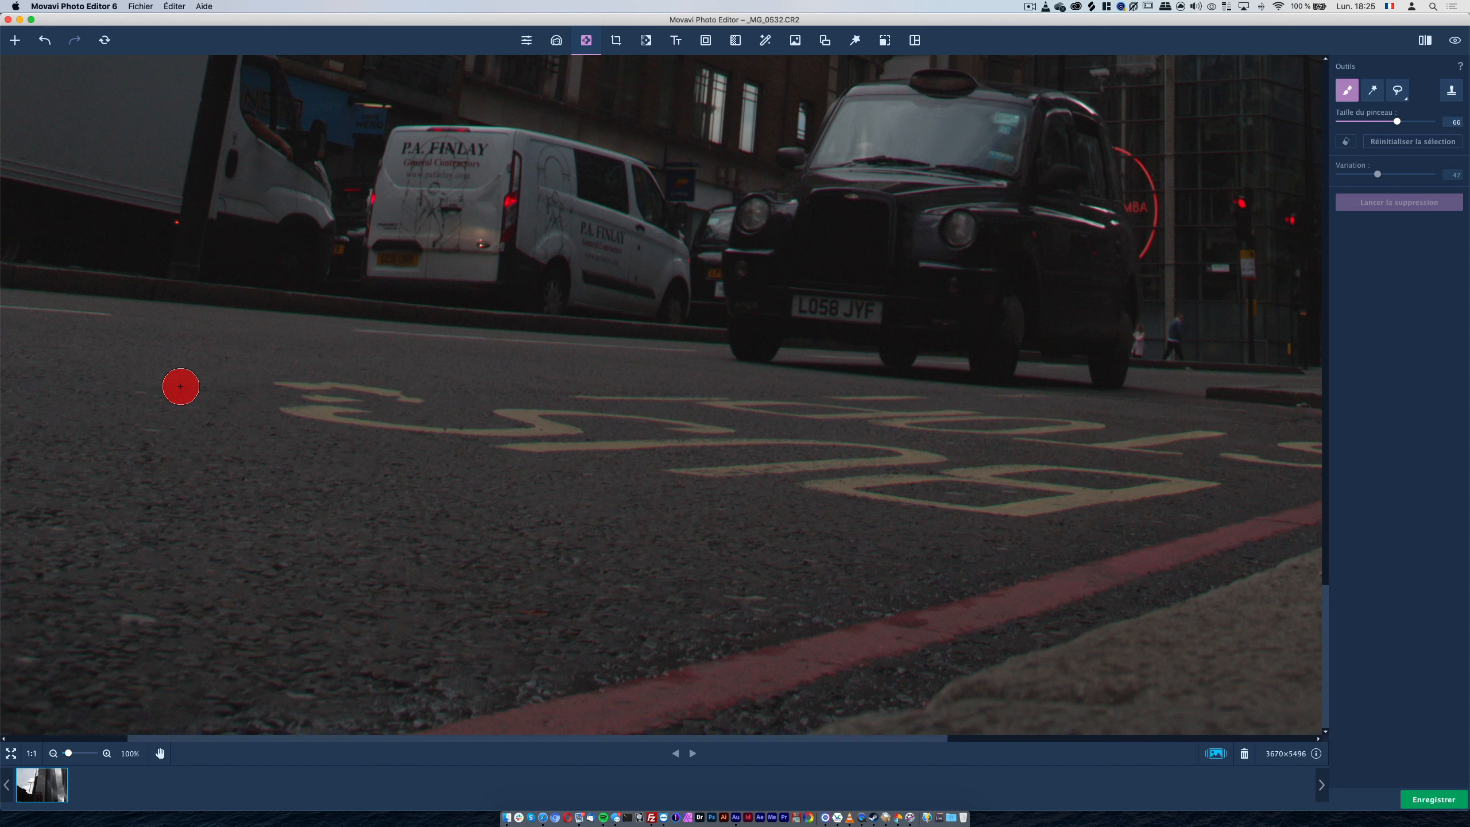
pyautogui.moveTo(290, 385)
pyautogui.mouseDown()
pyautogui.moveTo(401, 389)
pyautogui.moveTo(420, 397)
pyautogui.moveTo(302, 405)
pyautogui.moveTo(436, 428)
pyautogui.mouseUp()
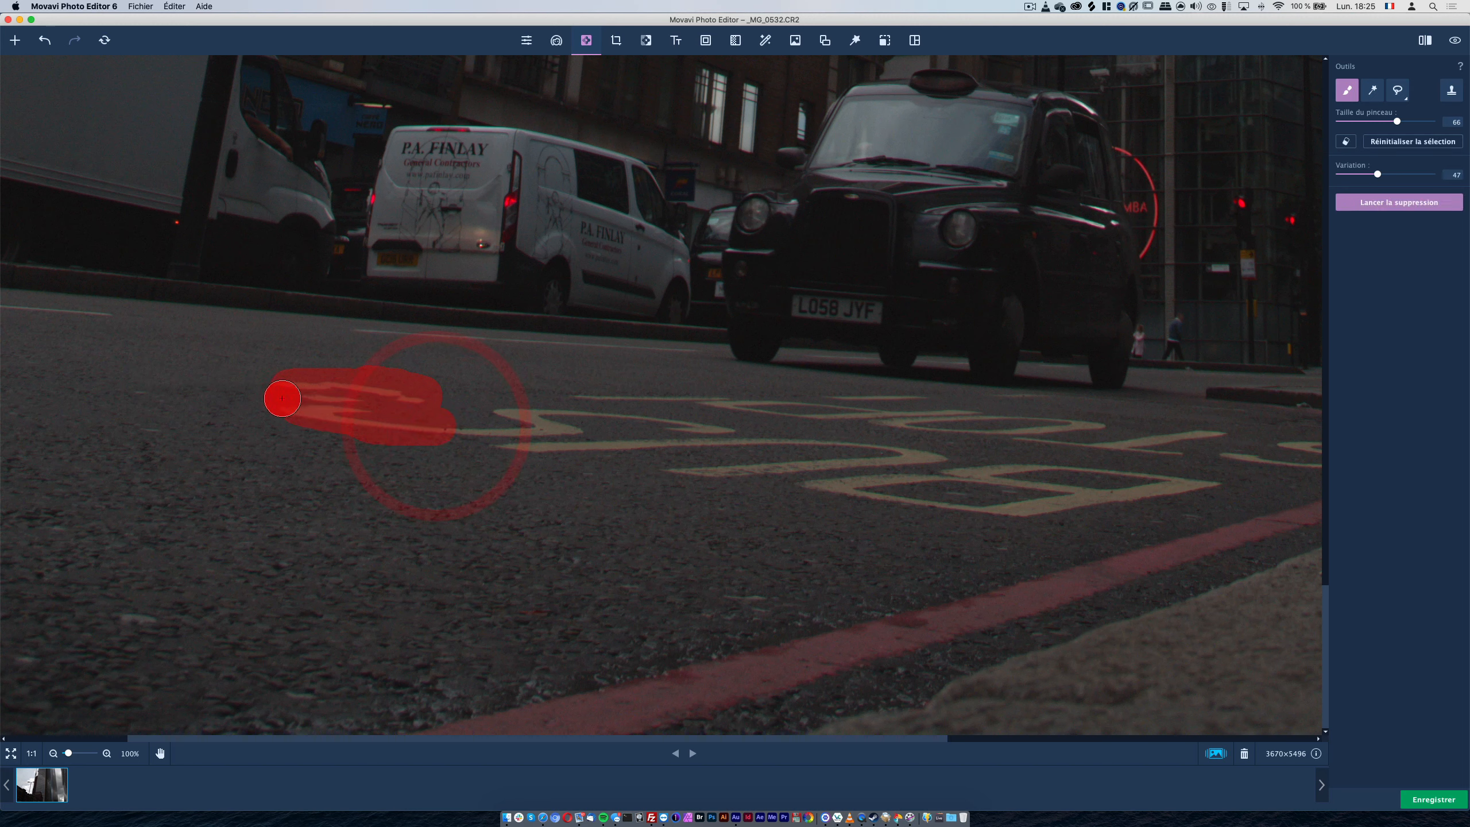
pyautogui.click(1362, 207)
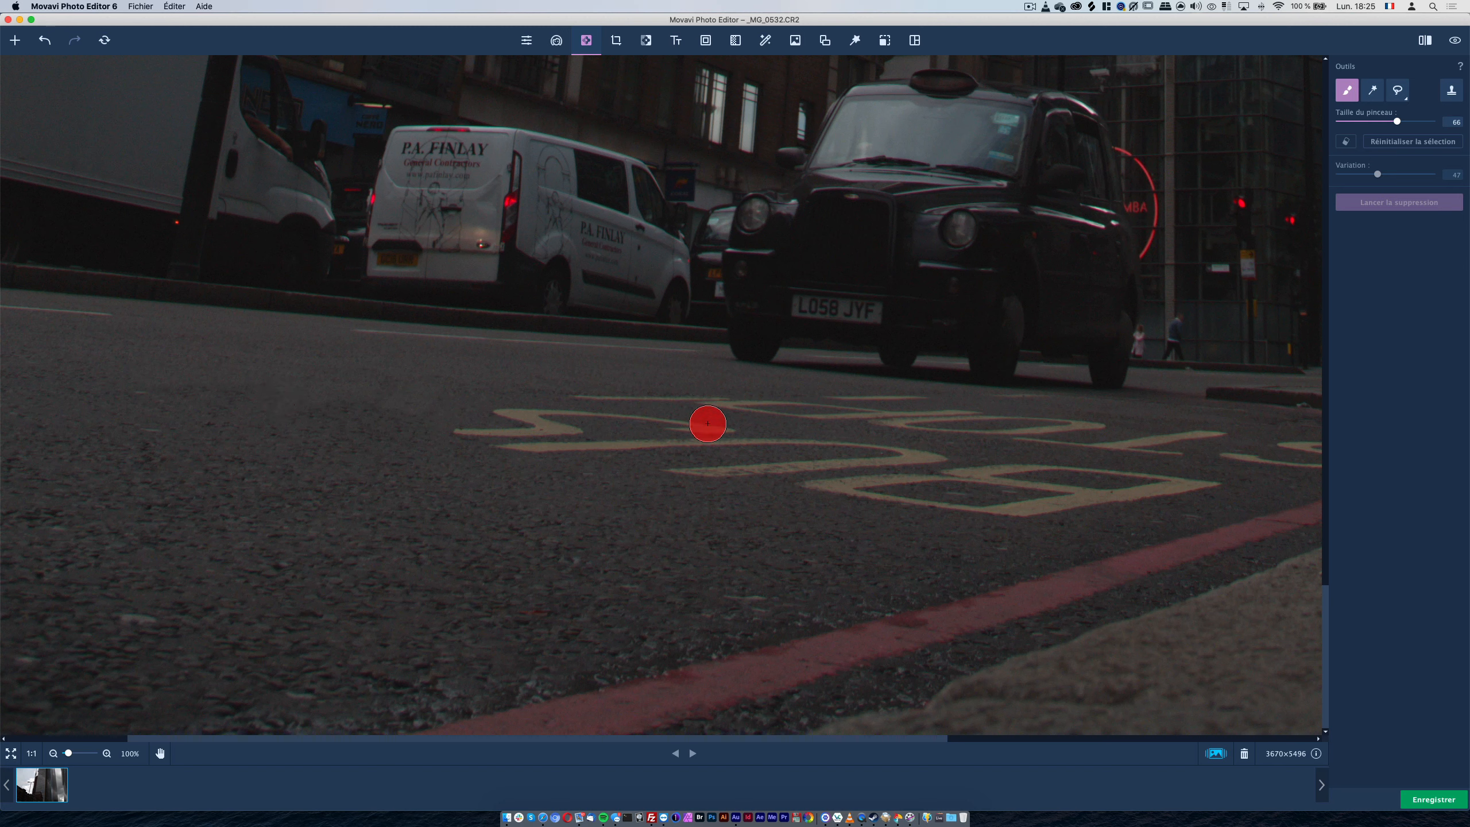
# Step: Reduce the removal brush size to 41 and erase the thin yellow line segment just in front of the taxi
pyautogui.moveTo(1397, 121); pyautogui.dragTo(1376, 121)
pyautogui.moveTo(835, 397); pyautogui.dragTo(933, 397)
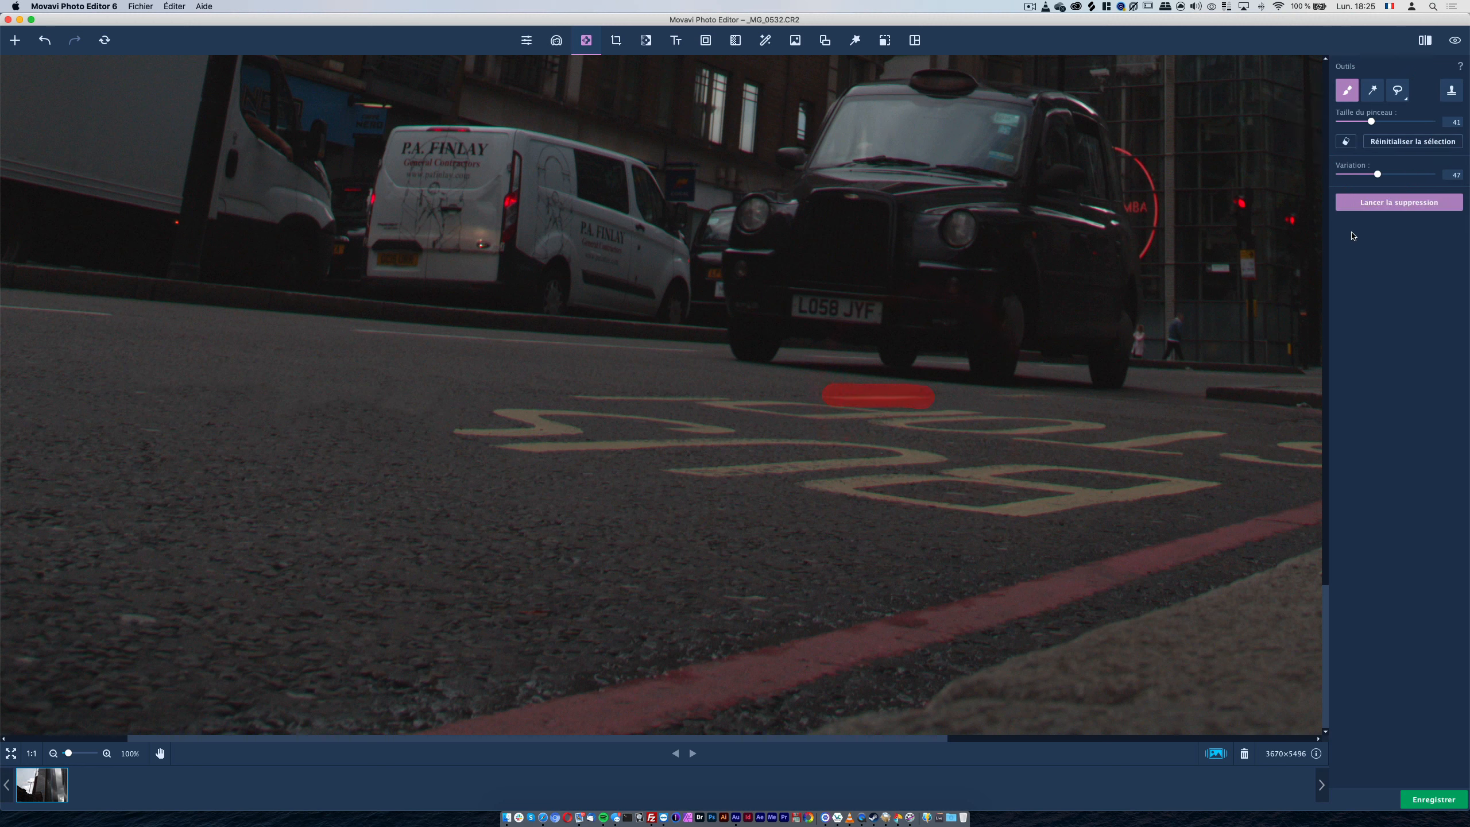
pyautogui.click(1367, 204)
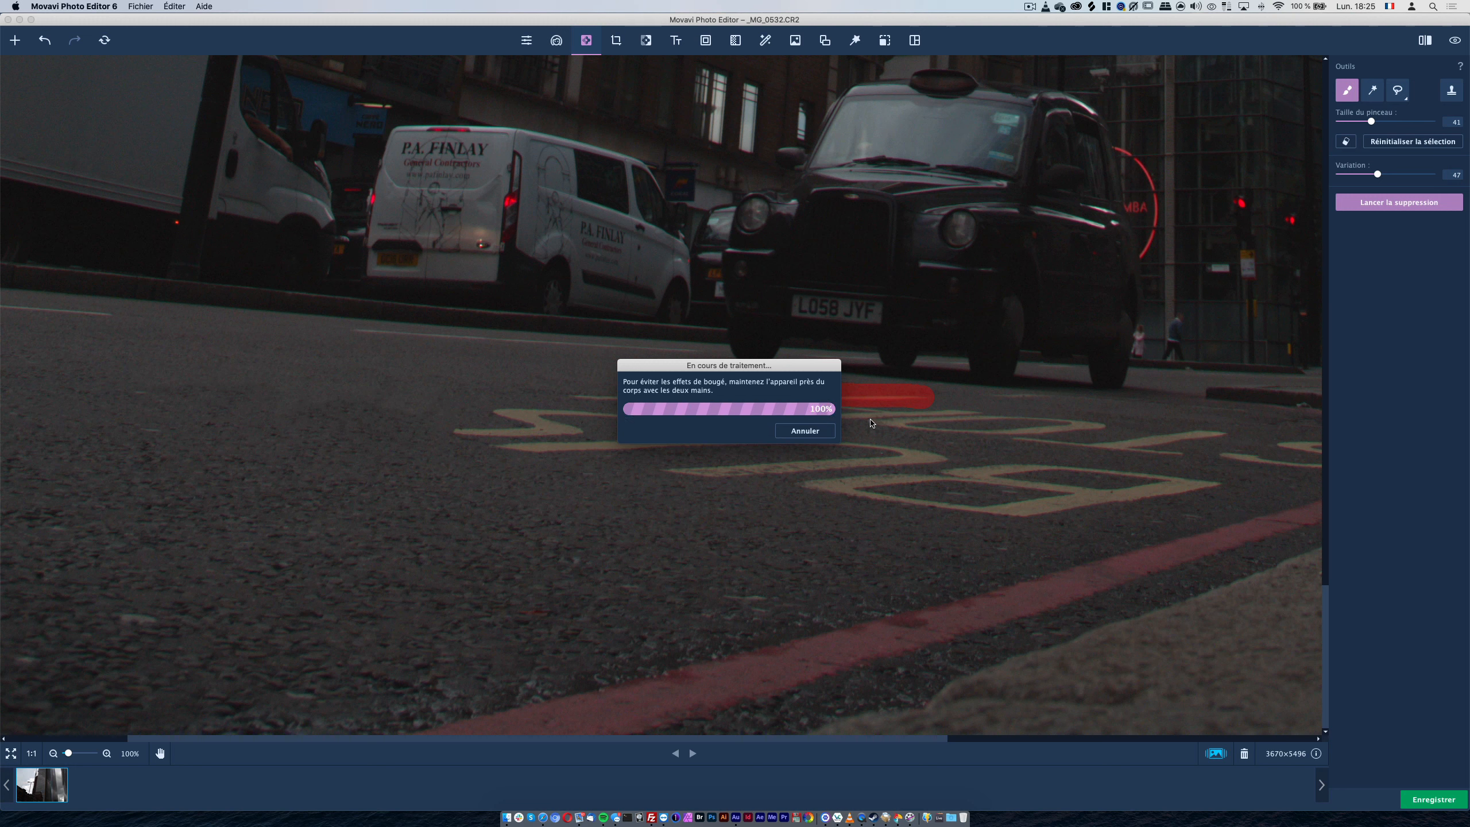
# Step: Erase the rest of the letter S with the size 41 removal brush, including the traces left between the neighbouring letters
pyautogui.moveTo(512, 417)
pyautogui.mouseDown()
pyautogui.moveTo(460, 428)
pyautogui.moveTo(578, 424)
pyautogui.moveTo(525, 412)
pyautogui.moveTo(734, 428)
pyautogui.mouseUp()
pyautogui.click(1372, 204)
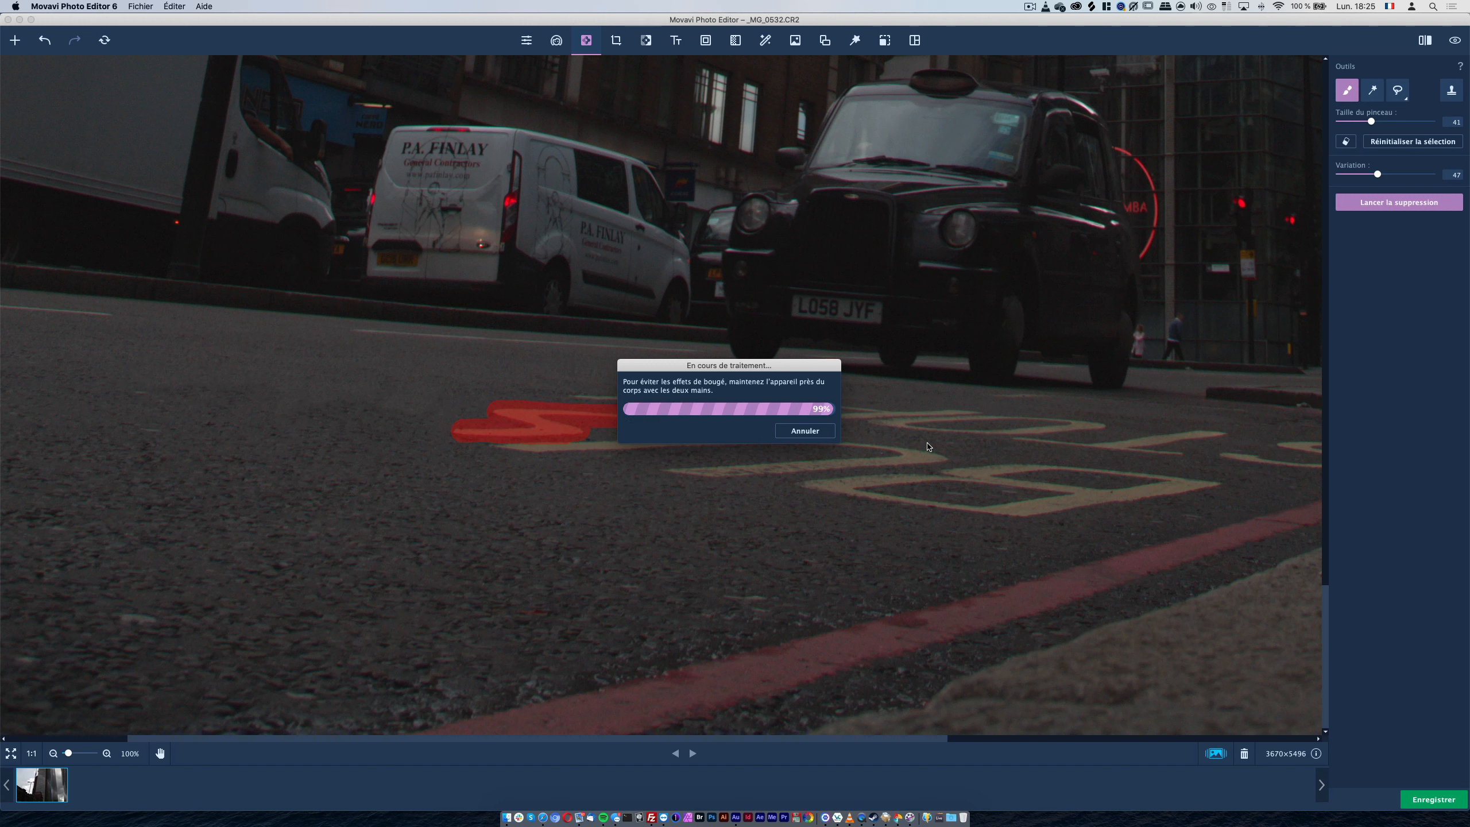
pyautogui.moveTo(523, 421); pyautogui.dragTo(718, 420)
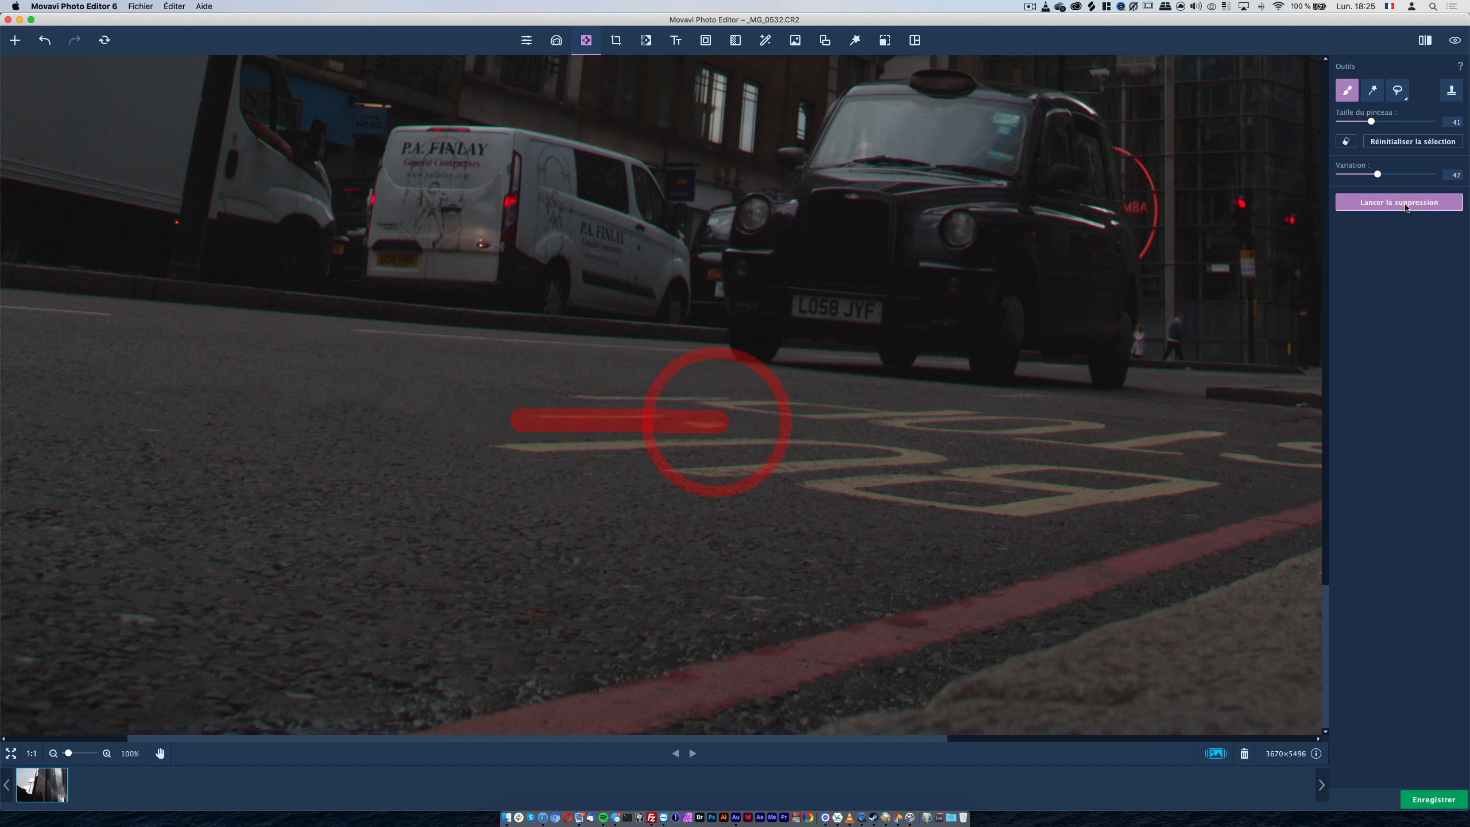
pyautogui.click(1401, 203)
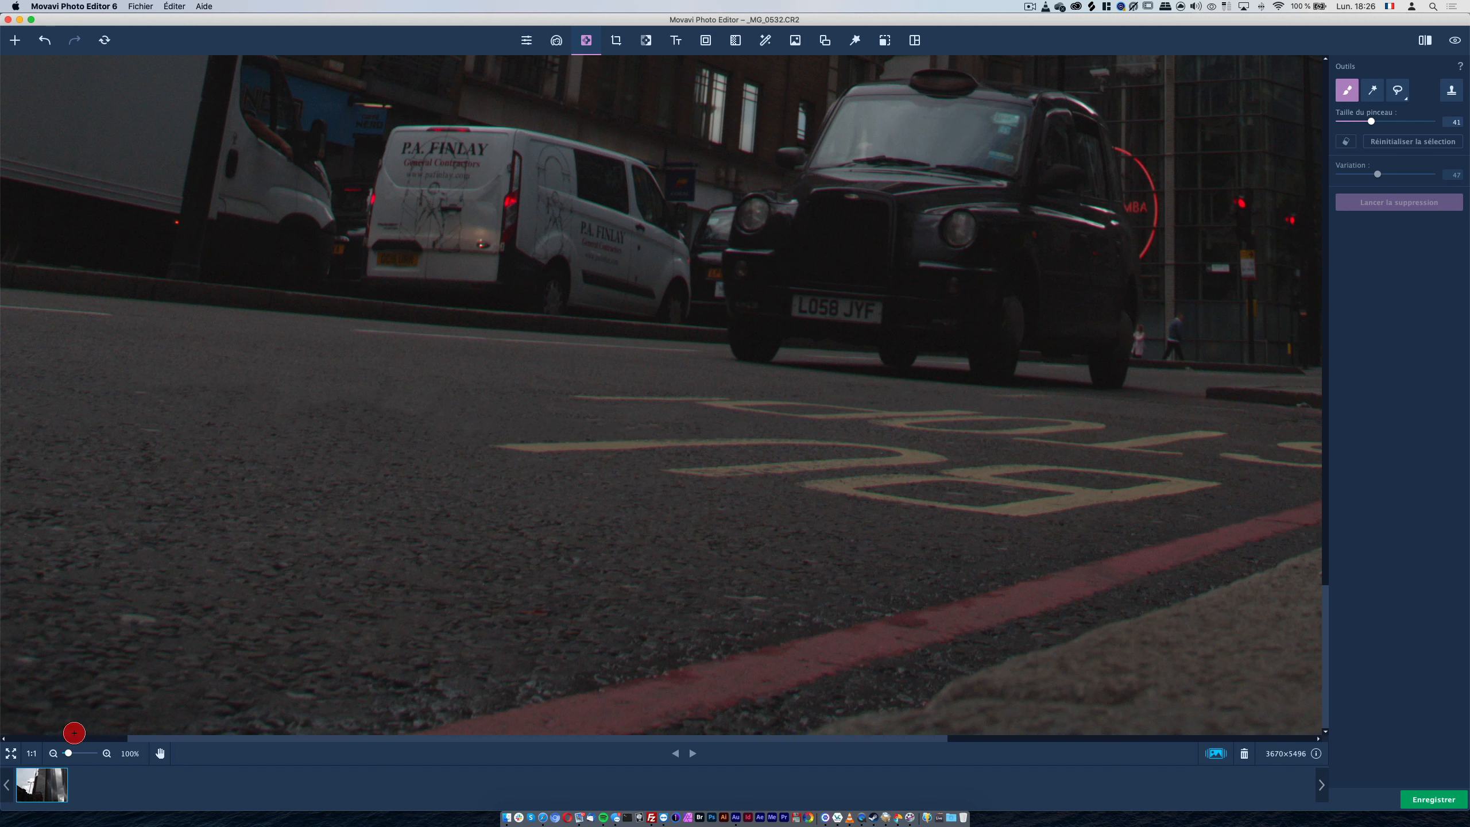
# Step: Examine the photo's save options, including the file types and advanced settings, and close the dialog without saving
pyautogui.click(64, 753)
pyautogui.click(60, 752)
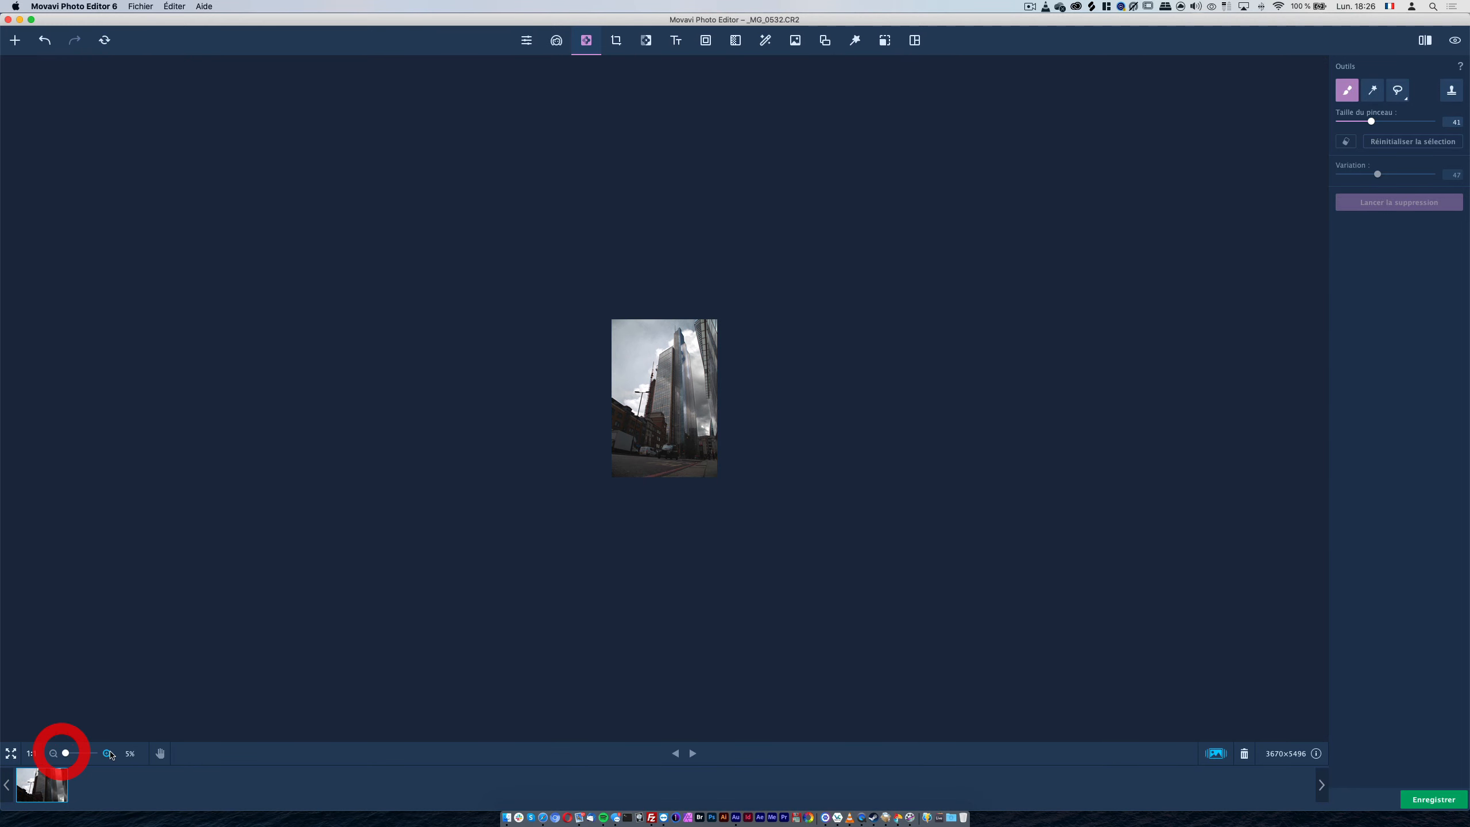
pyautogui.click(107, 753)
pyautogui.click(107, 753)
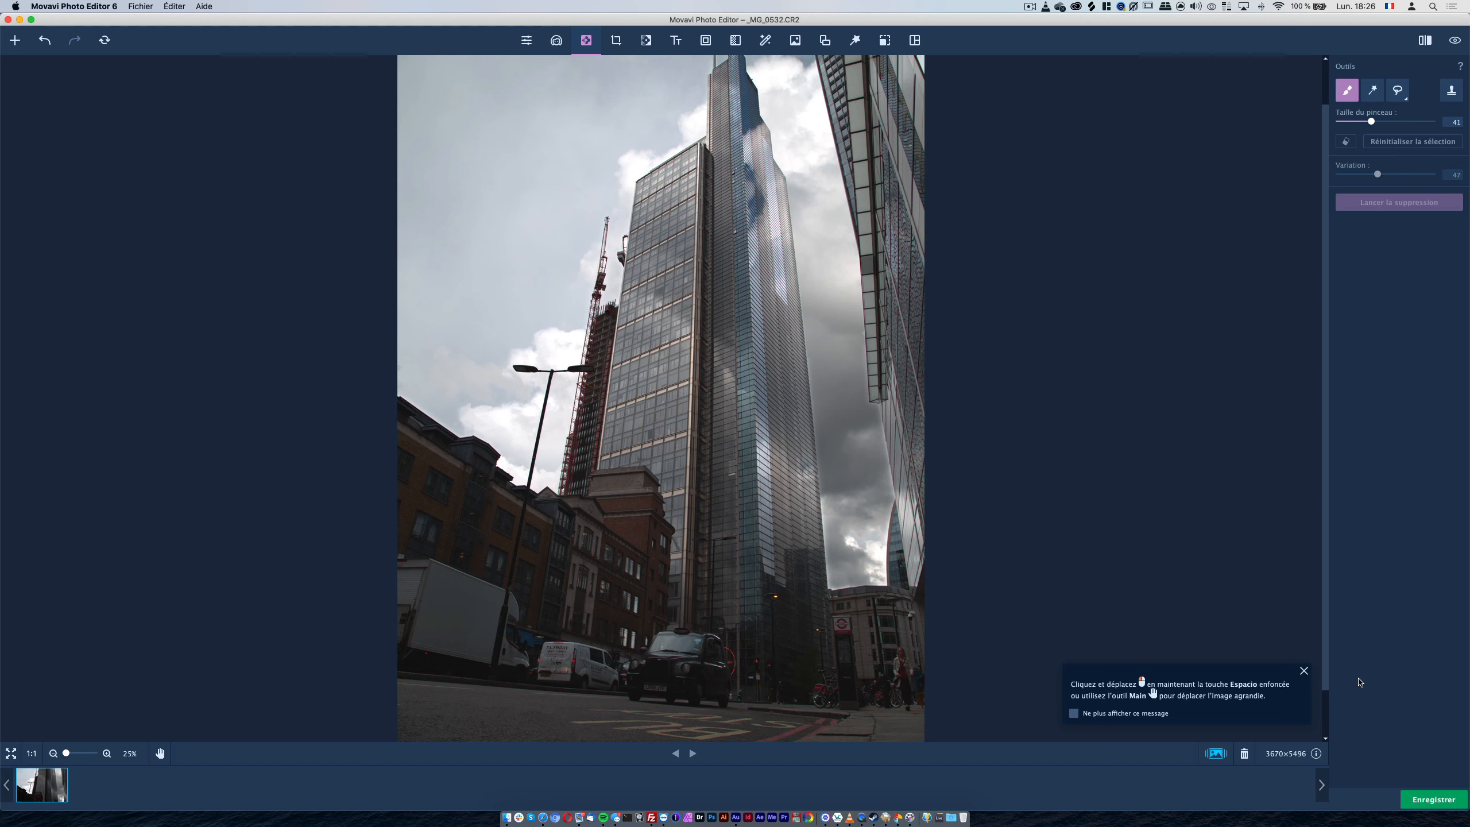
pyautogui.click(1435, 800)
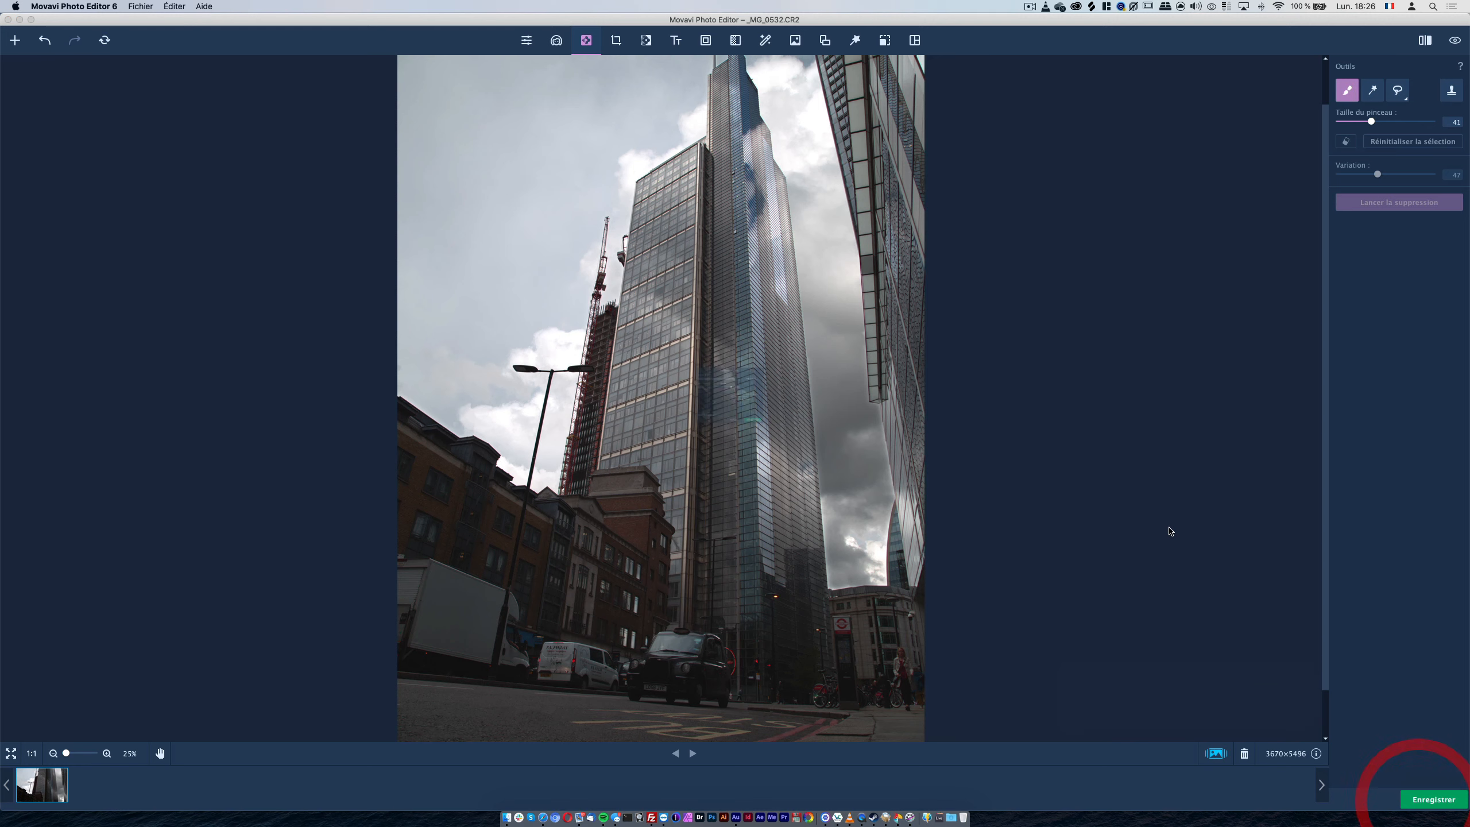
pyautogui.click(658, 366)
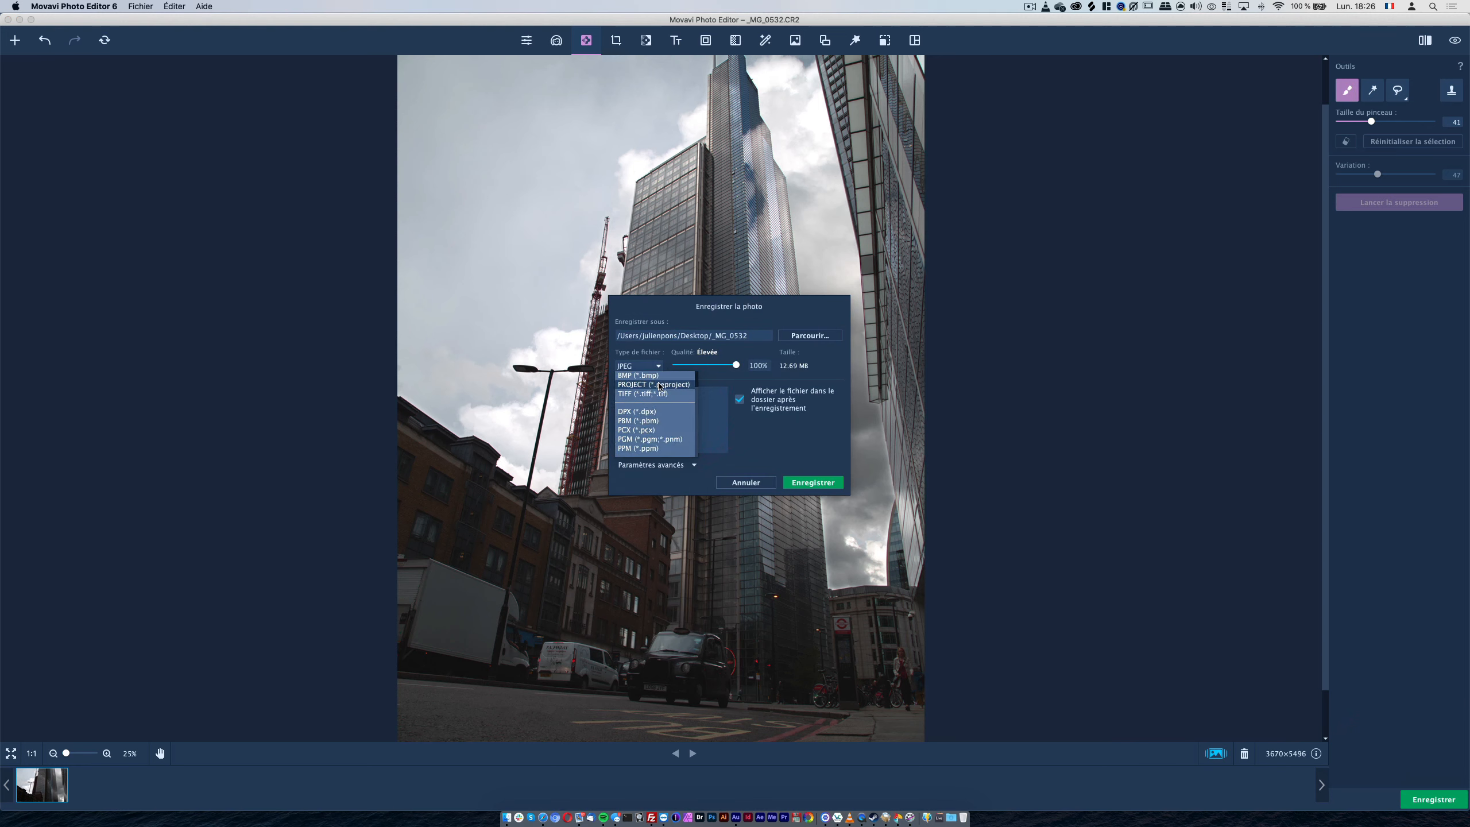
pyautogui.click(829, 368)
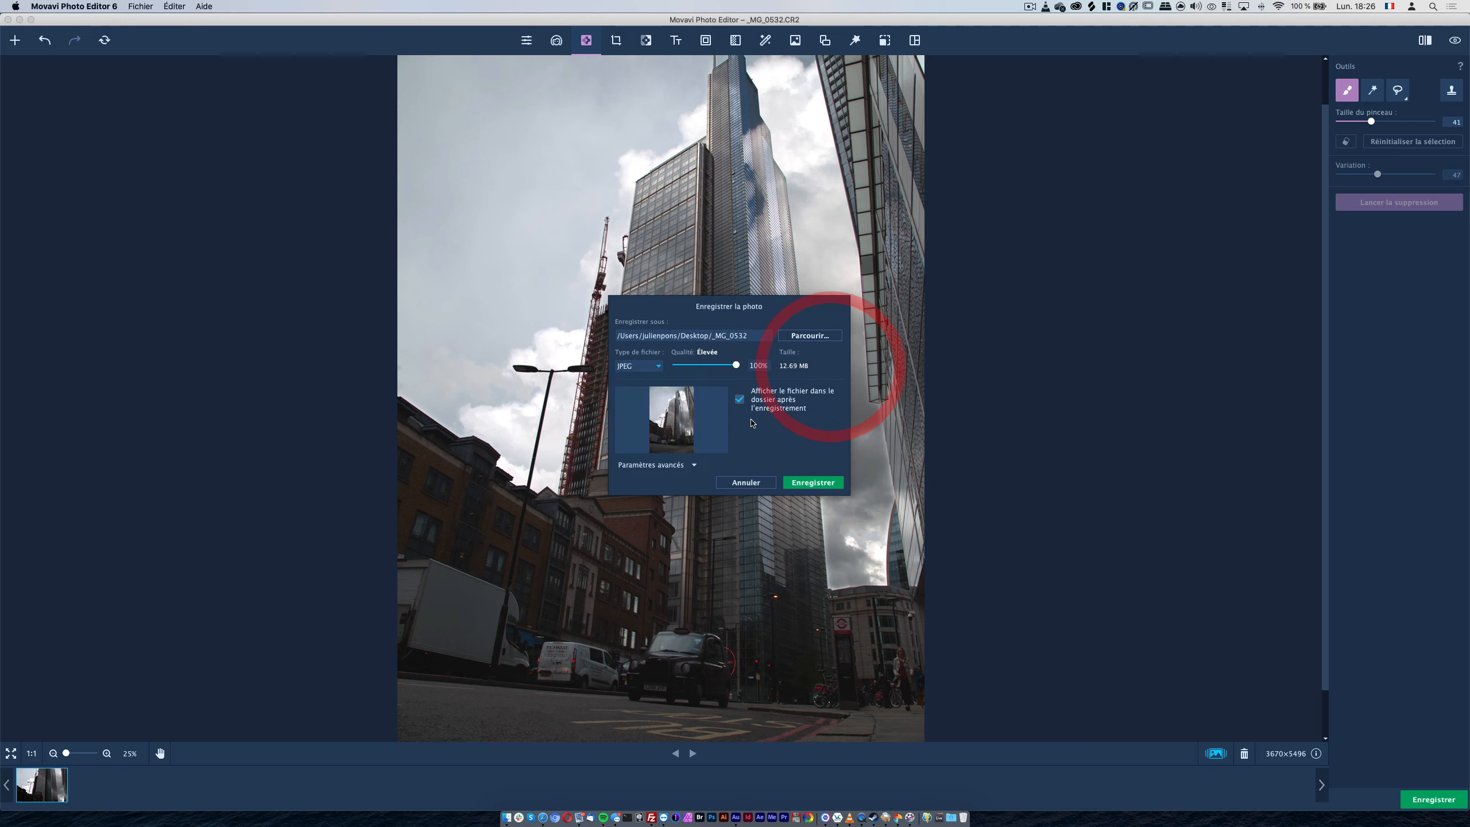
pyautogui.click(692, 465)
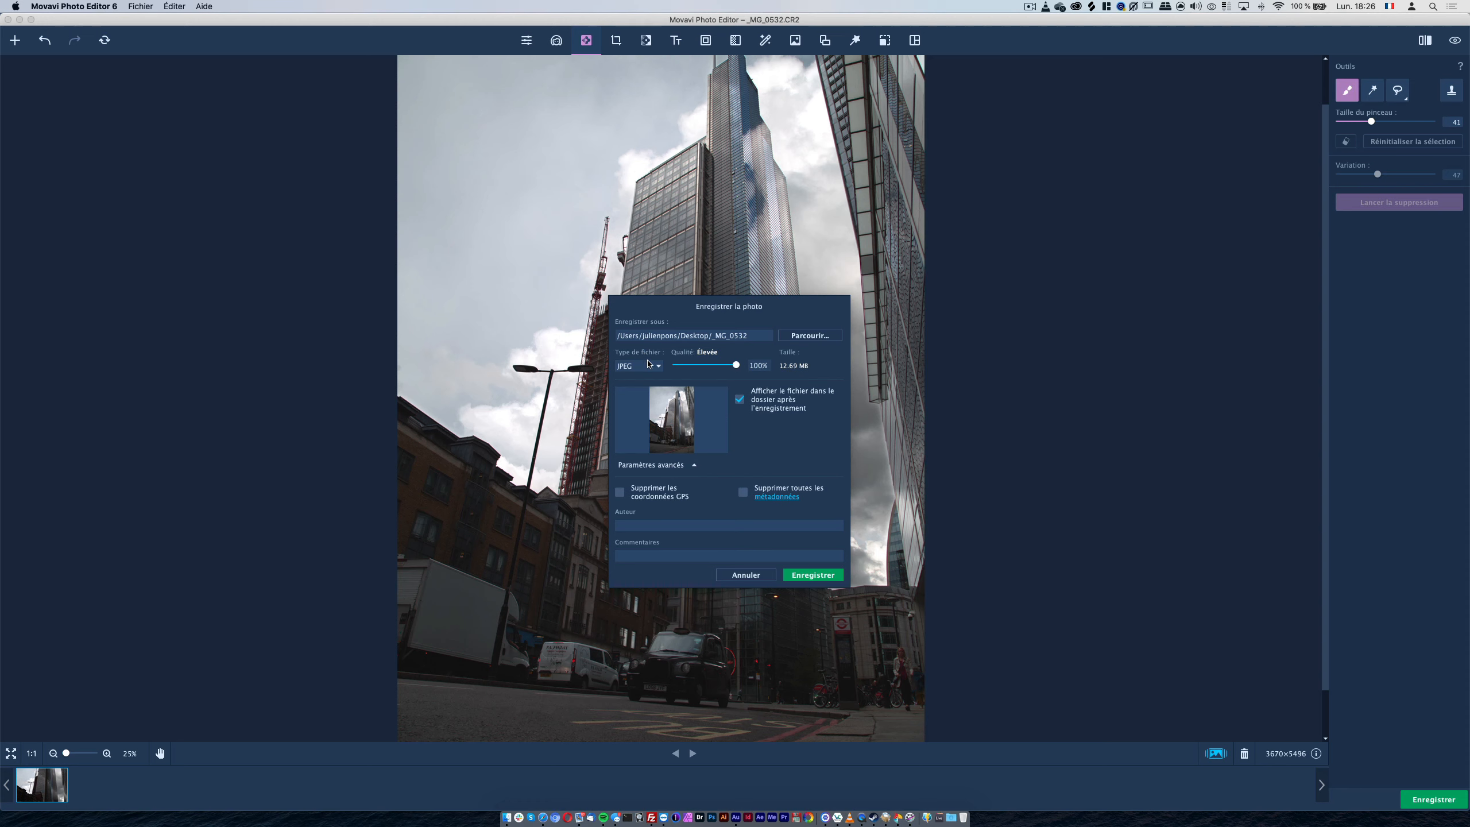
pyautogui.click(741, 309)
pyautogui.click(746, 574)
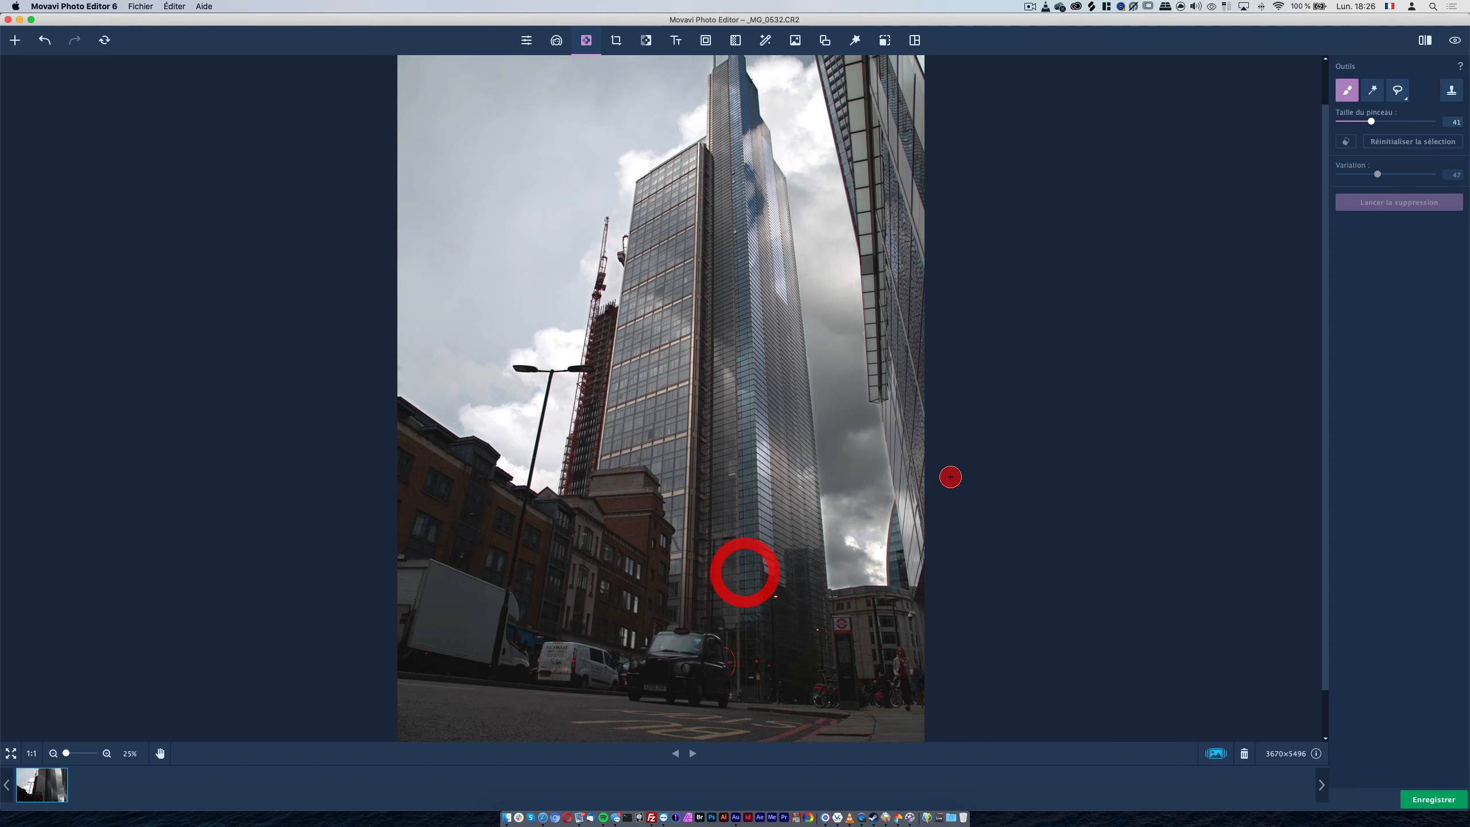